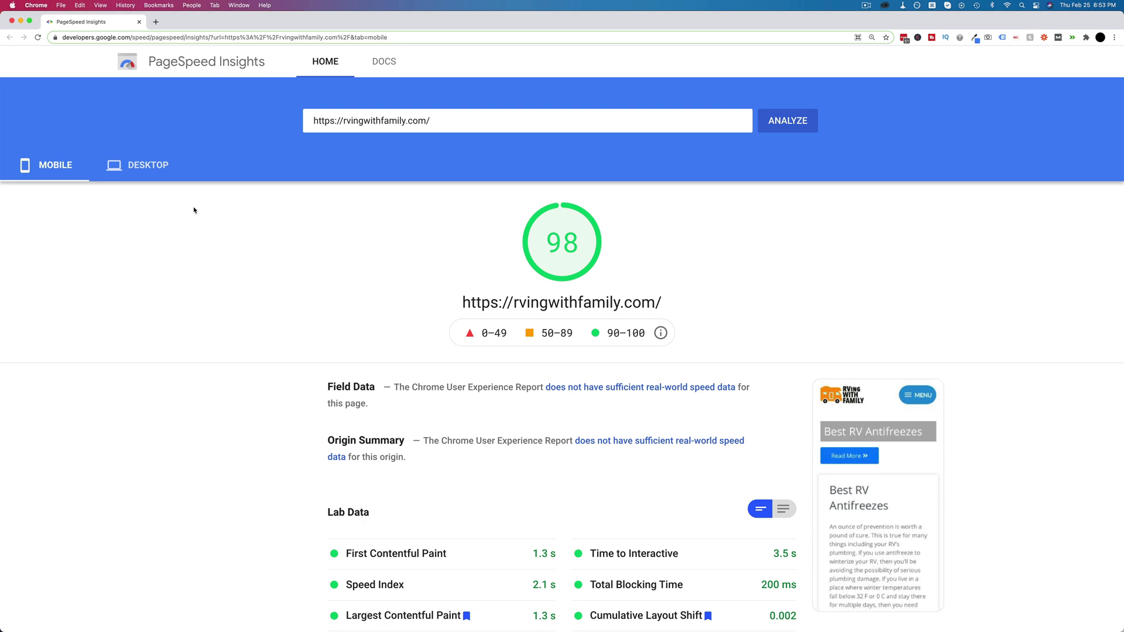
- Switch PageSpeed Insights to the Desktop results to see rvingwithfamily.com's 100 score
{"action": "left_click", "coordinate": [141, 165]}
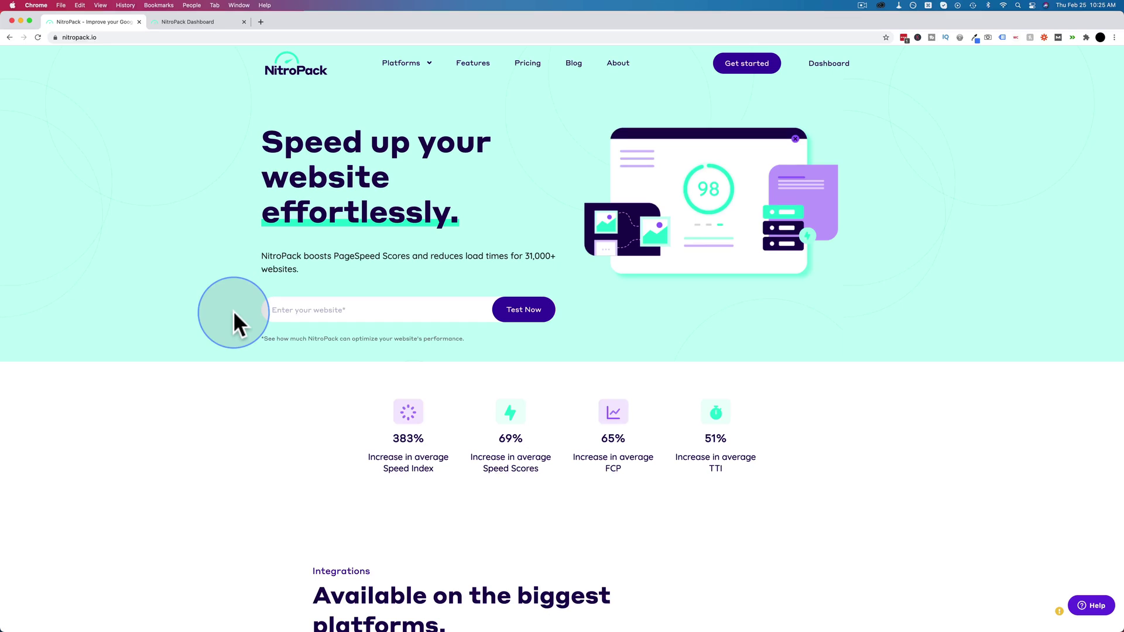
- Open NitroPack pricing and highlight the Free plan's 5,000 monthly pageviews and badge requirement
{"action": "left_click", "coordinate": [529, 66]}
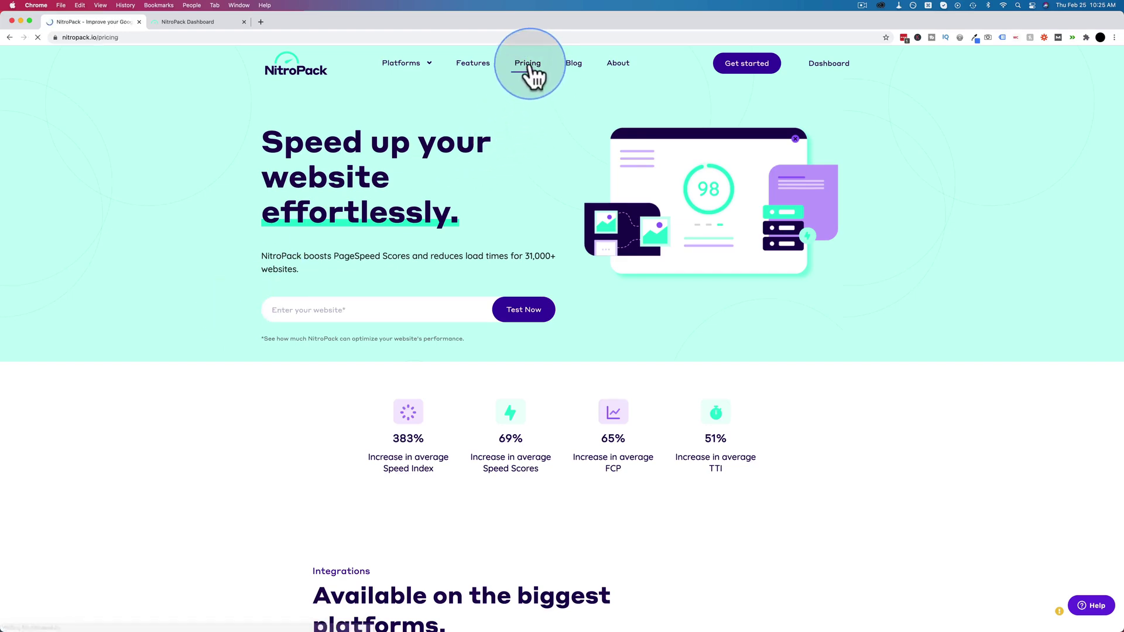
{"action": "scroll", "coordinate": [200, 269], "scroll_direction": "down", "scroll_amount": 4}
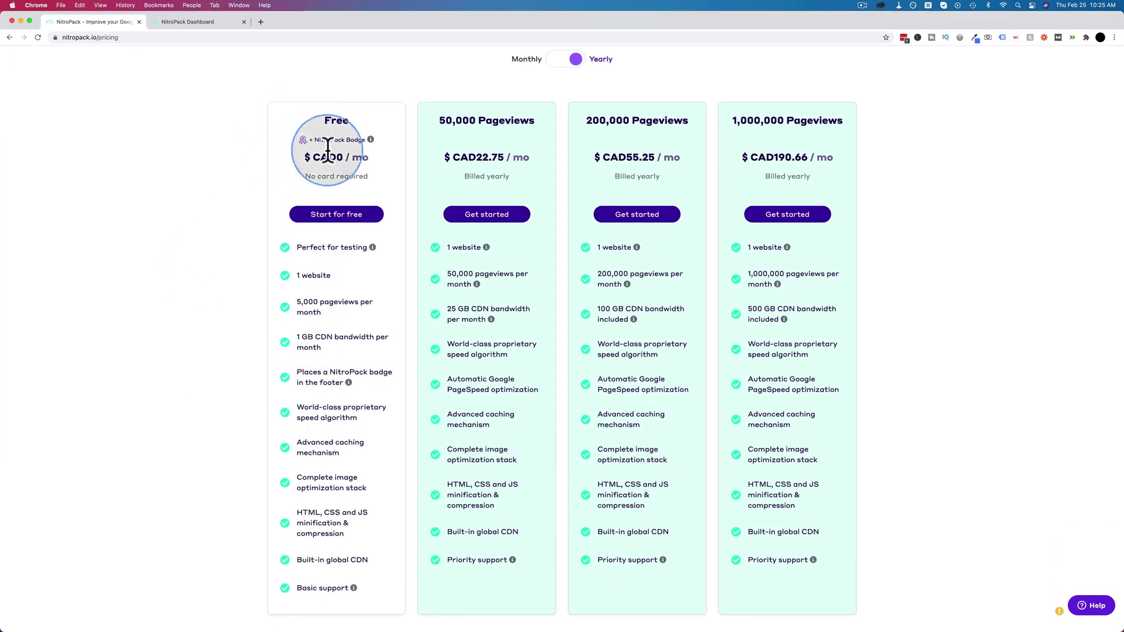
{"action": "scroll", "coordinate": [322, 154], "scroll_direction": "down", "scroll_amount": 1}
{"action": "left_click_drag", "start_coordinate": [321, 258], "coordinate": [371, 195]}
{"action": "left_click", "coordinate": [345, 254]}
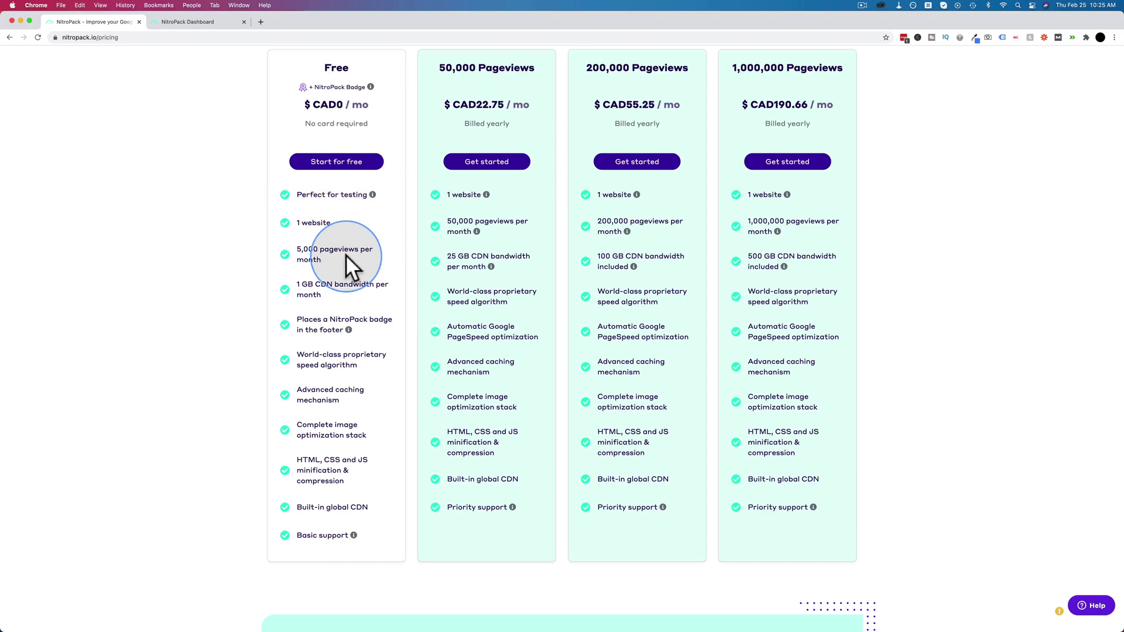
{"action": "left_click_drag", "start_coordinate": [322, 256], "coordinate": [213, 279]}
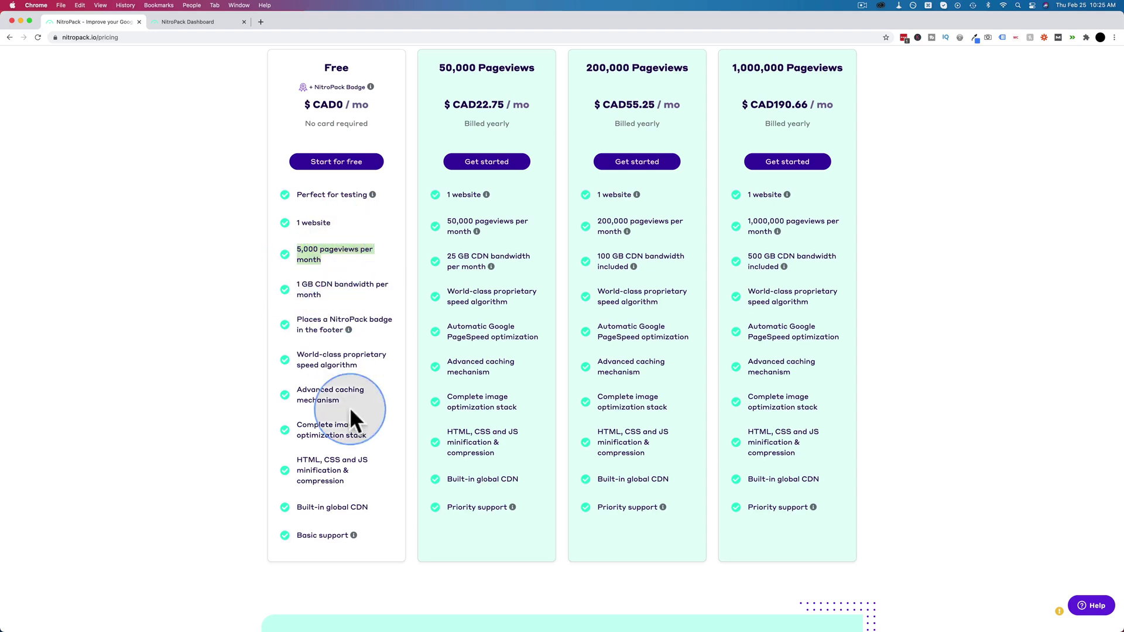
{"action": "left_click_drag", "start_coordinate": [297, 320], "coordinate": [323, 331]}
{"action": "left_click", "coordinate": [402, 382]}
- Highlight the 25 GB CDN bandwidth and the 200,000 and 1,000,000 plans' single-website limits
{"action": "scroll", "coordinate": [412, 270], "scroll_direction": "up", "scroll_amount": 1}
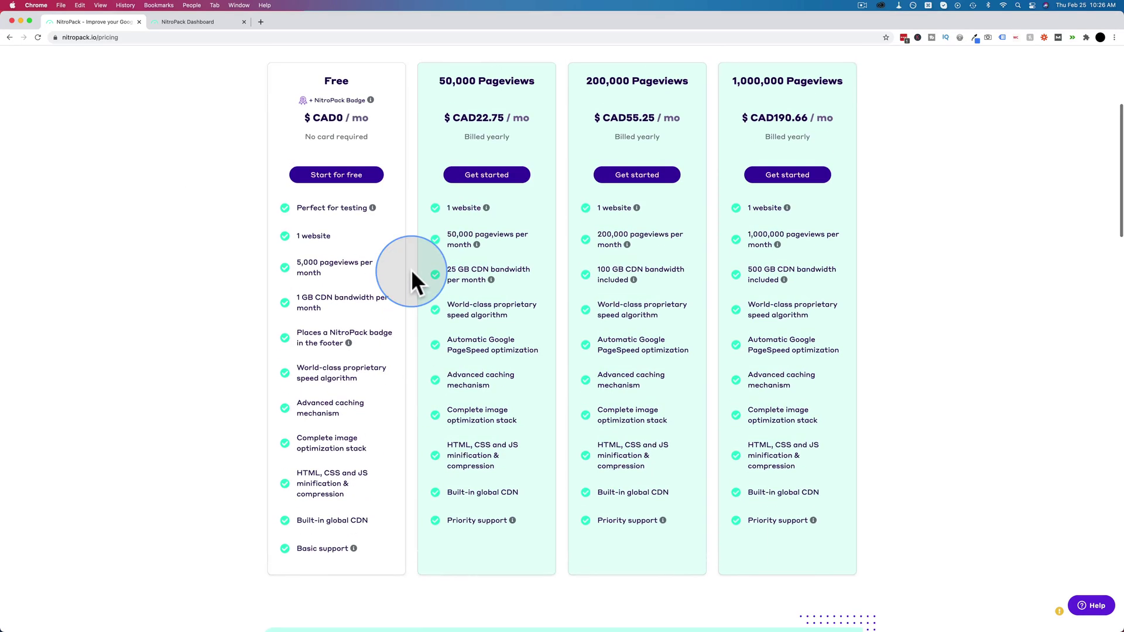
{"action": "scroll", "coordinate": [411, 269], "scroll_direction": "up", "scroll_amount": 1}
{"action": "mouse_move", "coordinate": [461, 260]}
{"action": "mouse_move", "coordinate": [460, 289]}
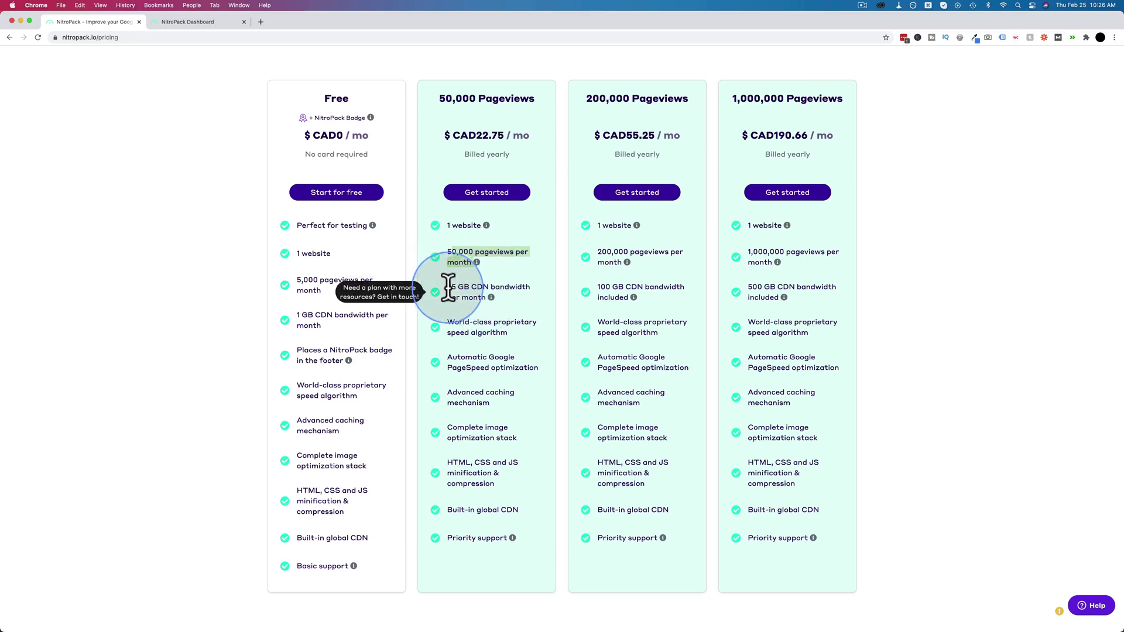
{"action": "left_click_drag", "start_coordinate": [448, 288], "coordinate": [511, 297]}
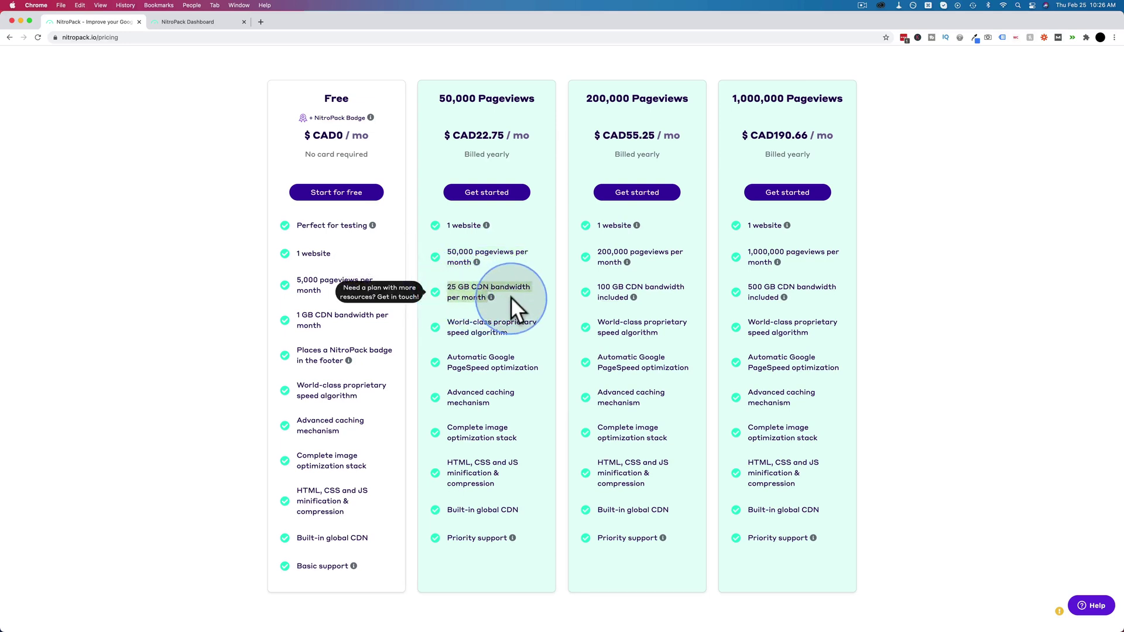
{"action": "left_click", "coordinate": [451, 227]}
{"action": "left_click_drag", "start_coordinate": [596, 226], "coordinate": [628, 227]}
{"action": "left_click_drag", "start_coordinate": [748, 226], "coordinate": [781, 227]}
{"action": "left_click", "coordinate": [445, 212]}
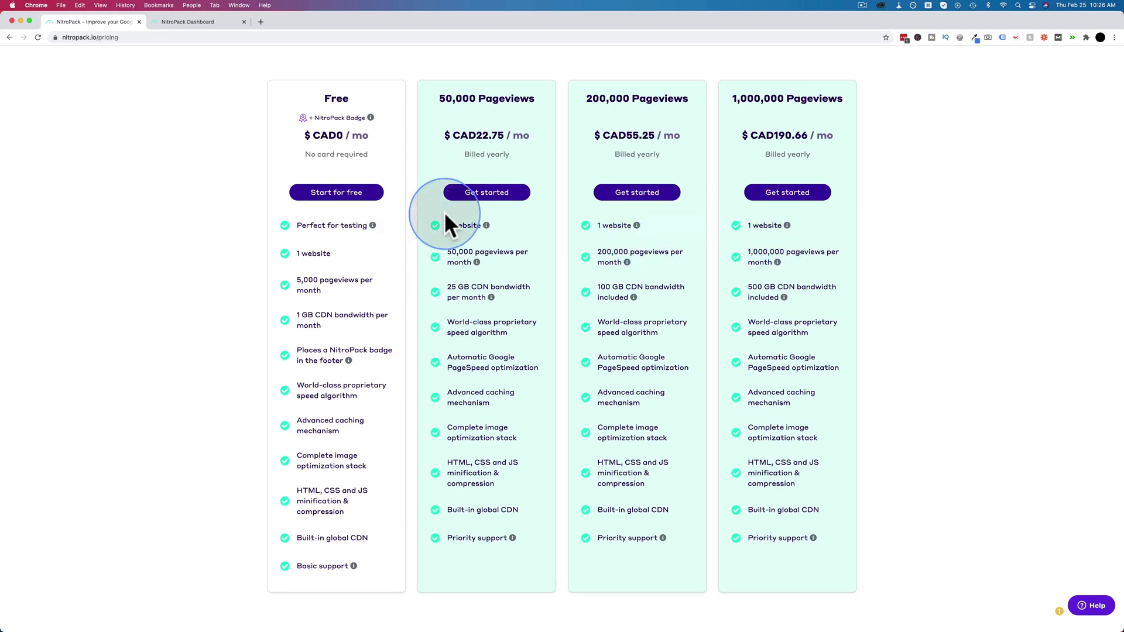
- Start the Free plan checkout, glance at the dashboard tab, and return to the $0 checkout
{"action": "left_click", "coordinate": [359, 196]}
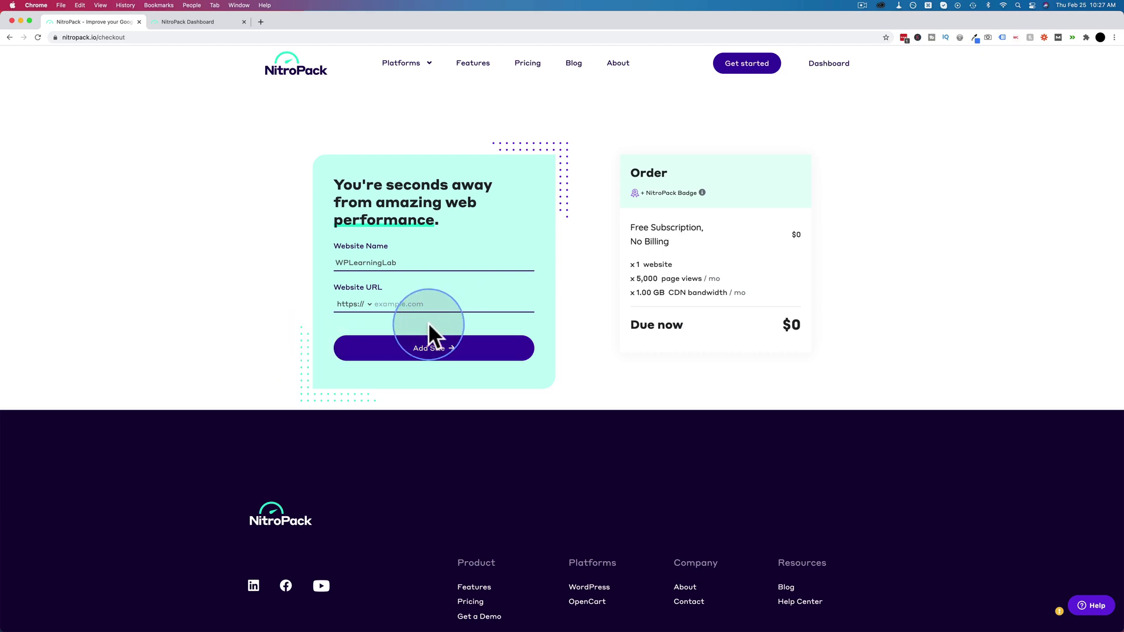
{"action": "left_click", "coordinate": [178, 23]}
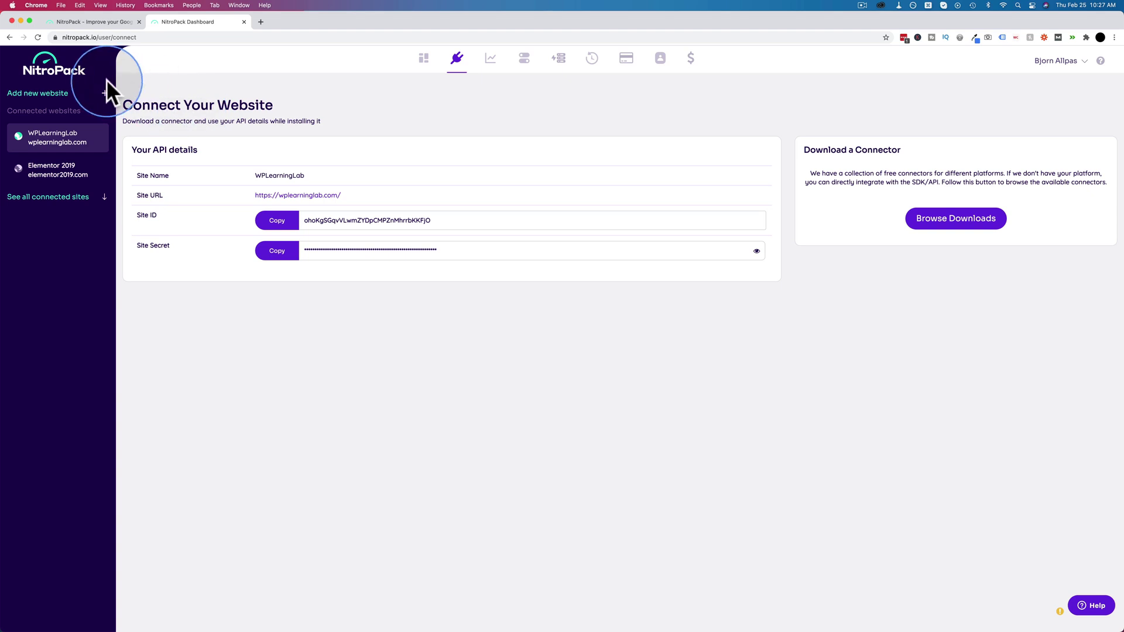
{"action": "left_click", "coordinate": [93, 26]}
{"action": "left_click", "coordinate": [351, 258]}
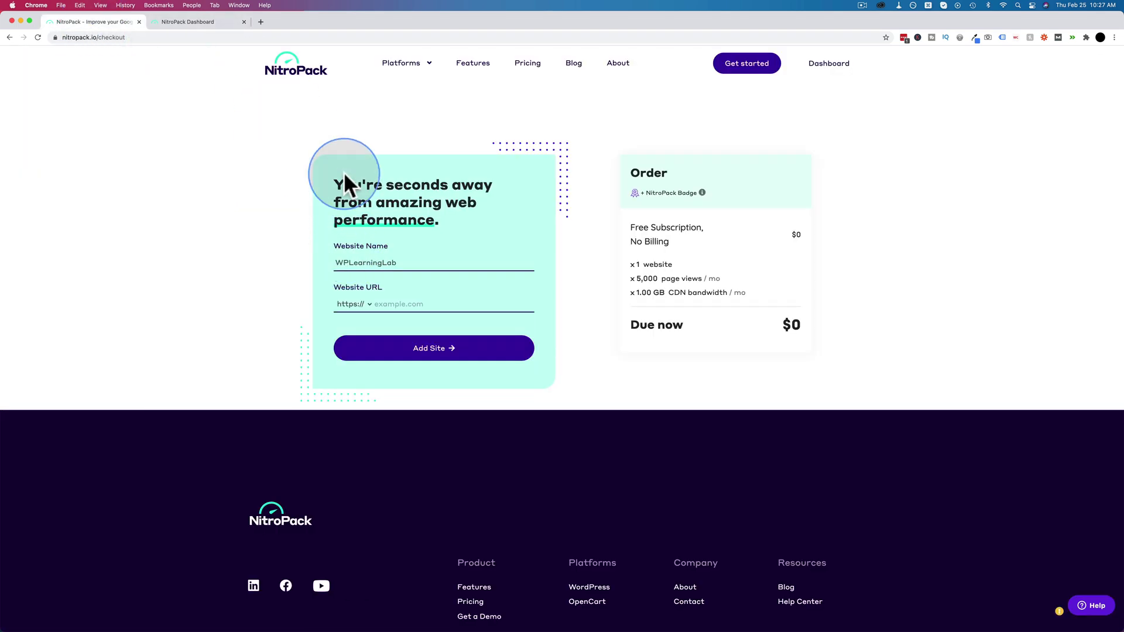
{"action": "left_click", "coordinate": [187, 21]}
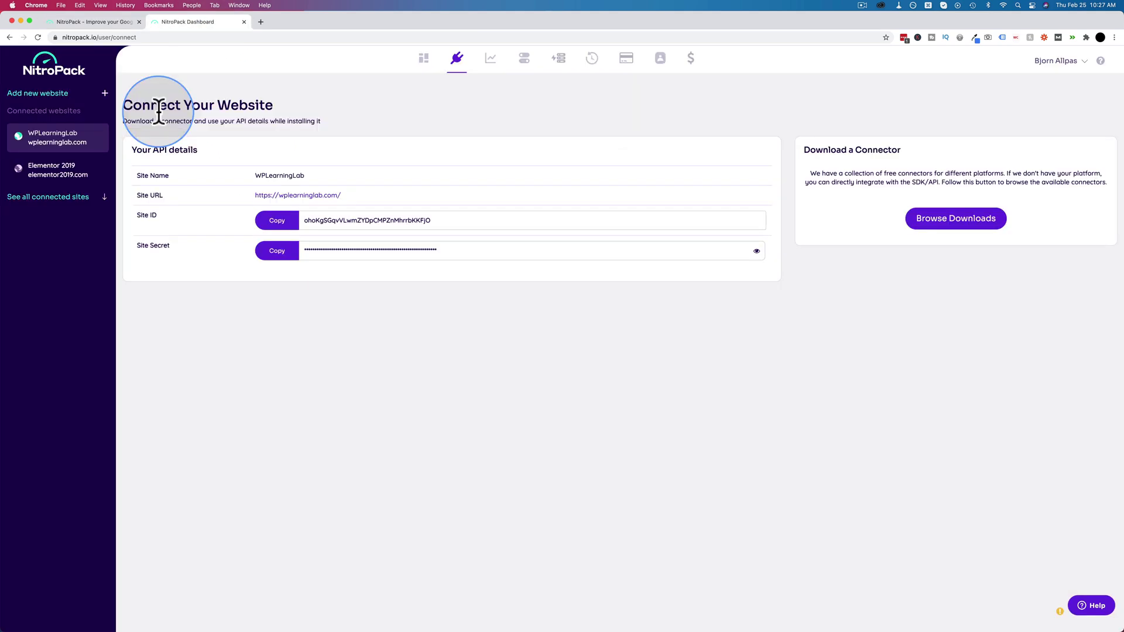
{"action": "left_click", "coordinate": [29, 93]}
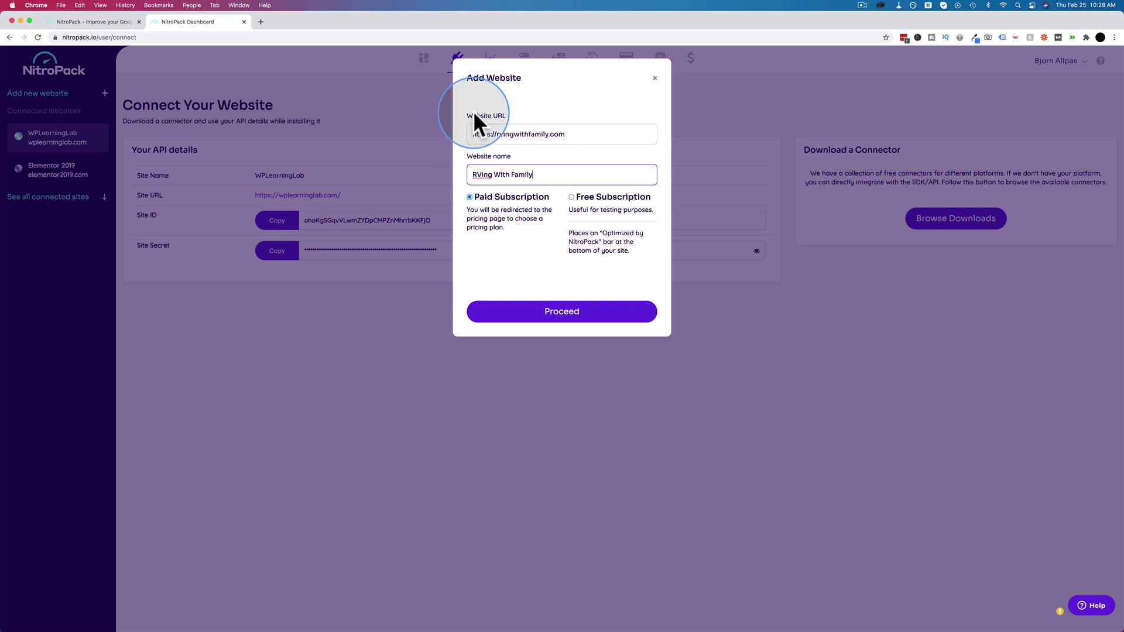
{"action": "left_click", "coordinate": [540, 235]}
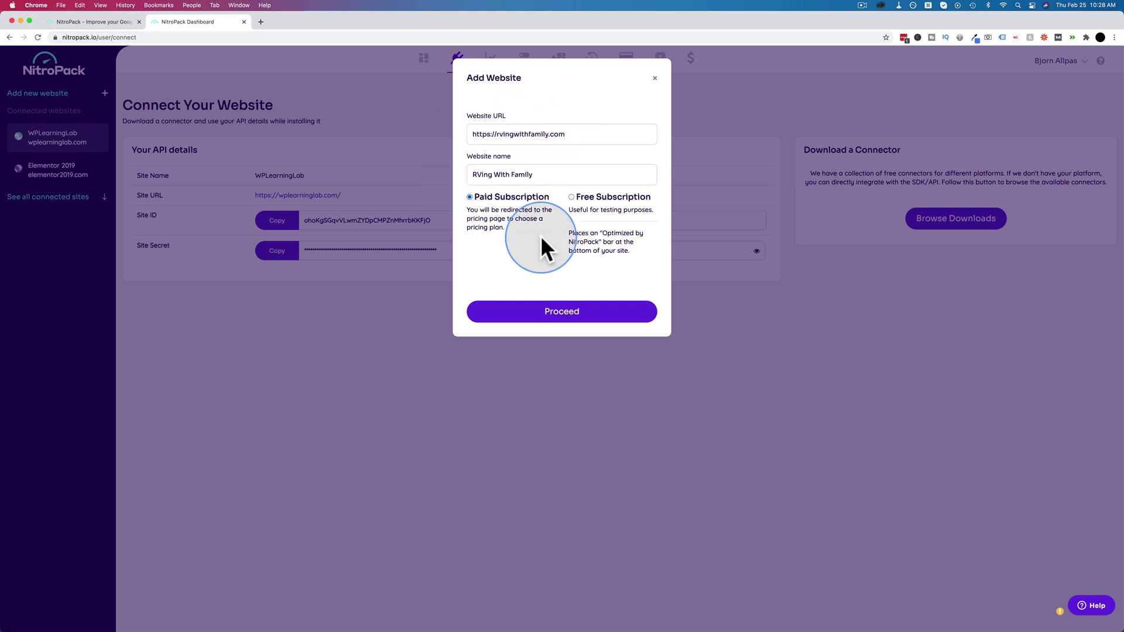
{"action": "left_click", "coordinate": [571, 197]}
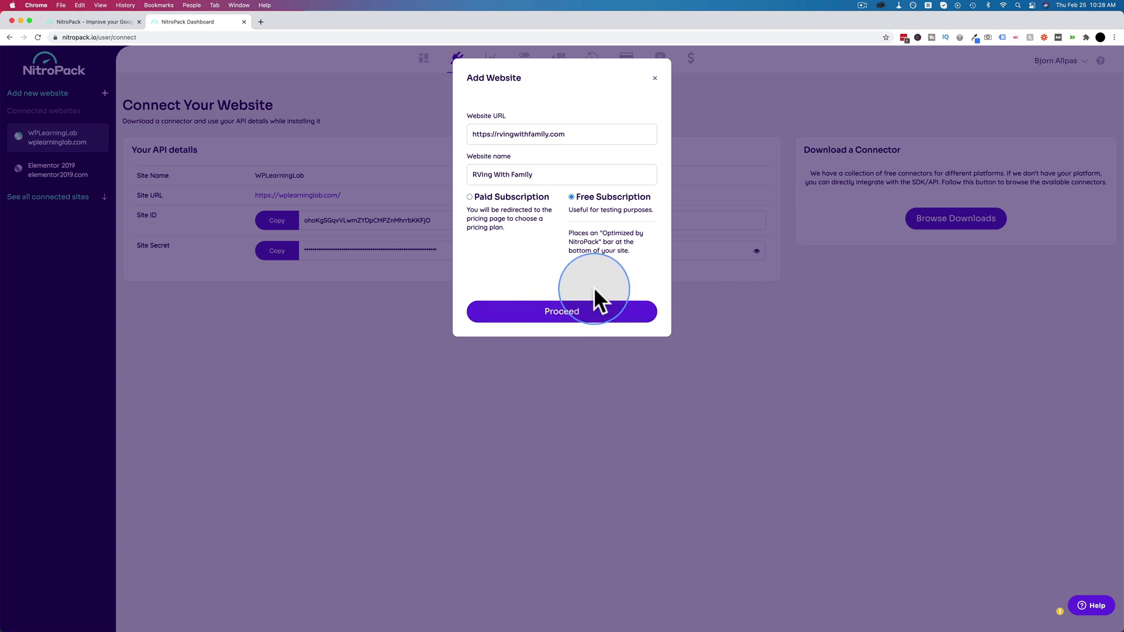
- Submit the registration and confirm RVing With Family is under Connected websites on the Free plan
{"action": "left_click", "coordinate": [548, 310]}
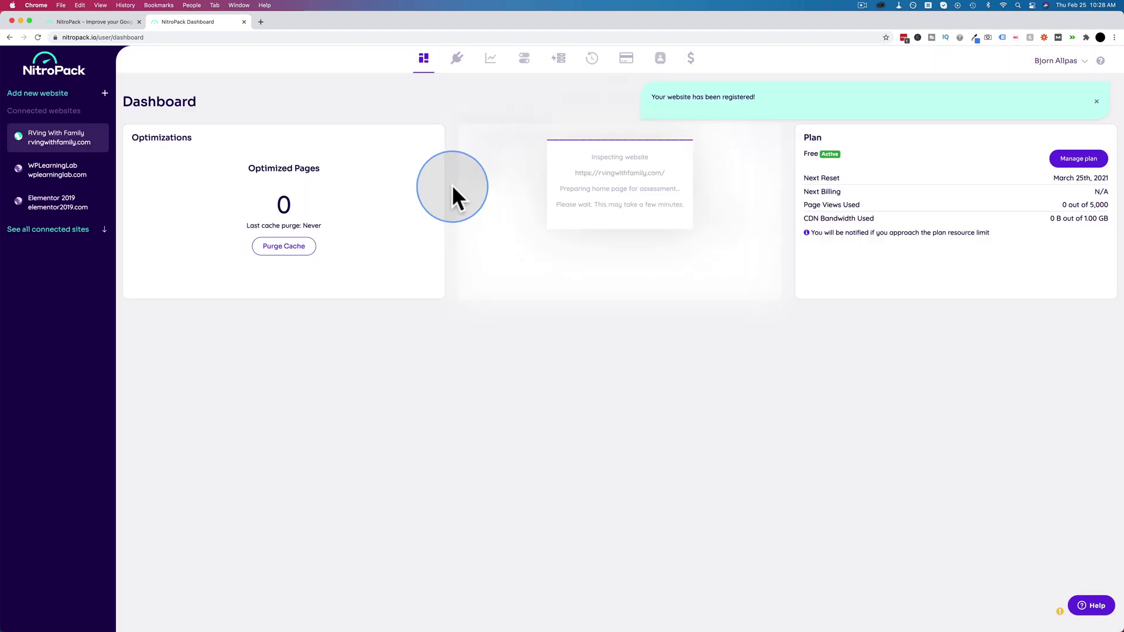
{"action": "left_click", "coordinate": [115, 24]}
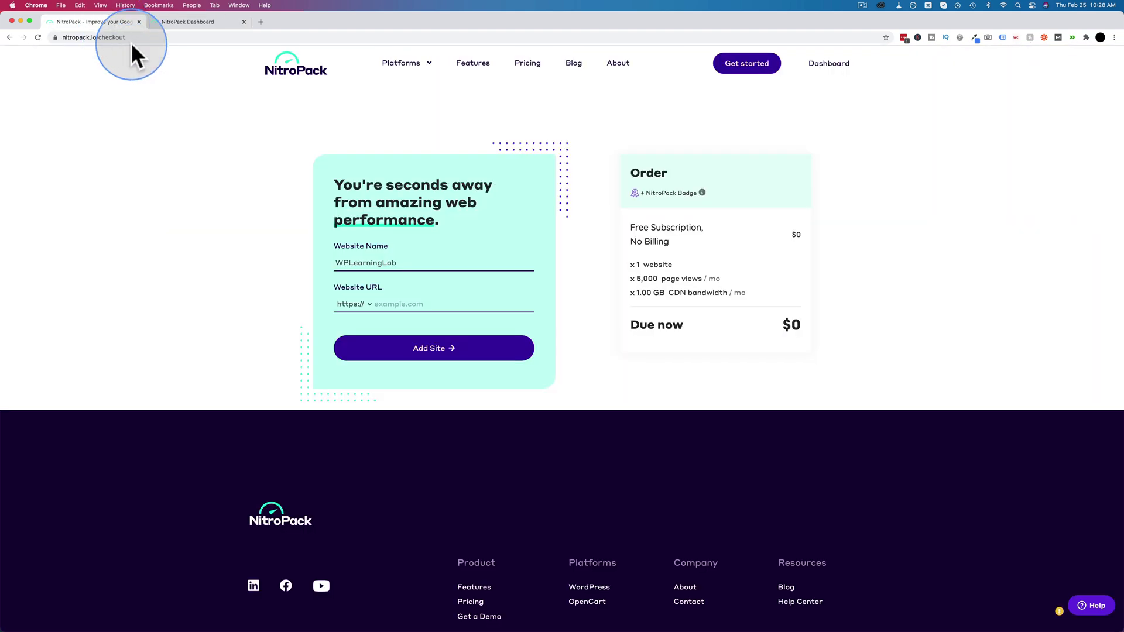
{"action": "left_click", "coordinate": [9, 37]}
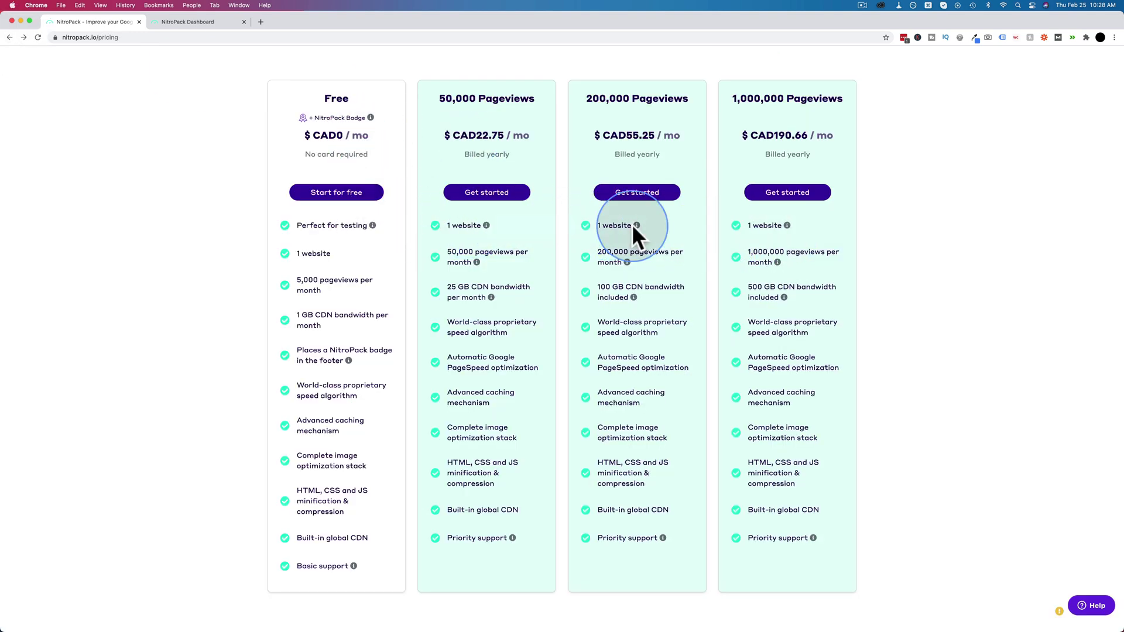
{"action": "left_click", "coordinate": [177, 21]}
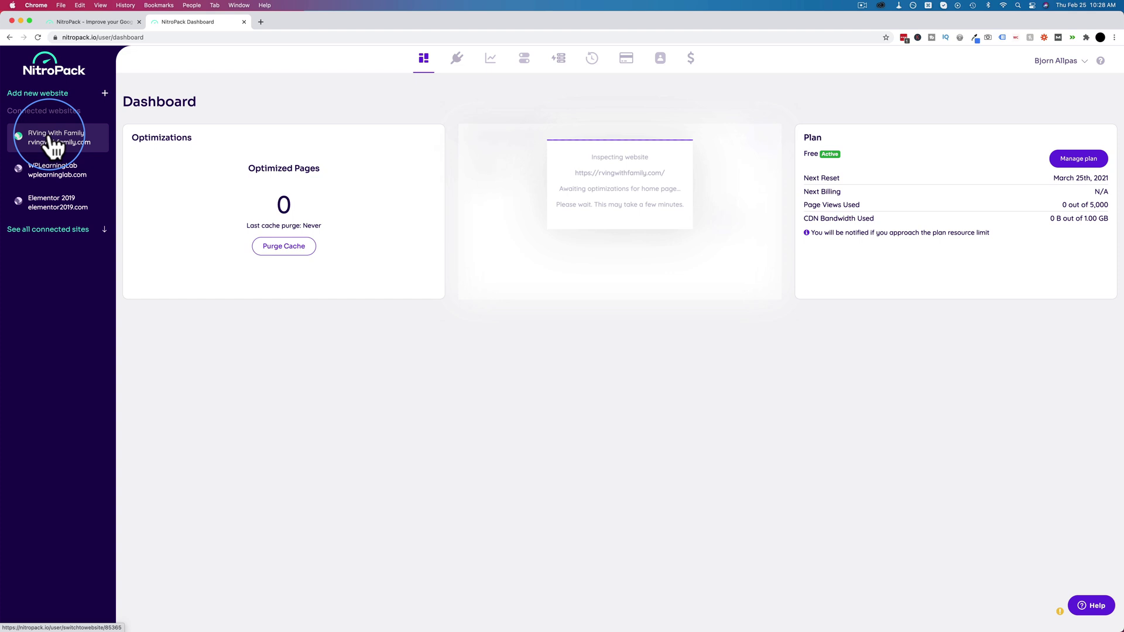
{"action": "left_click", "coordinate": [71, 21]}
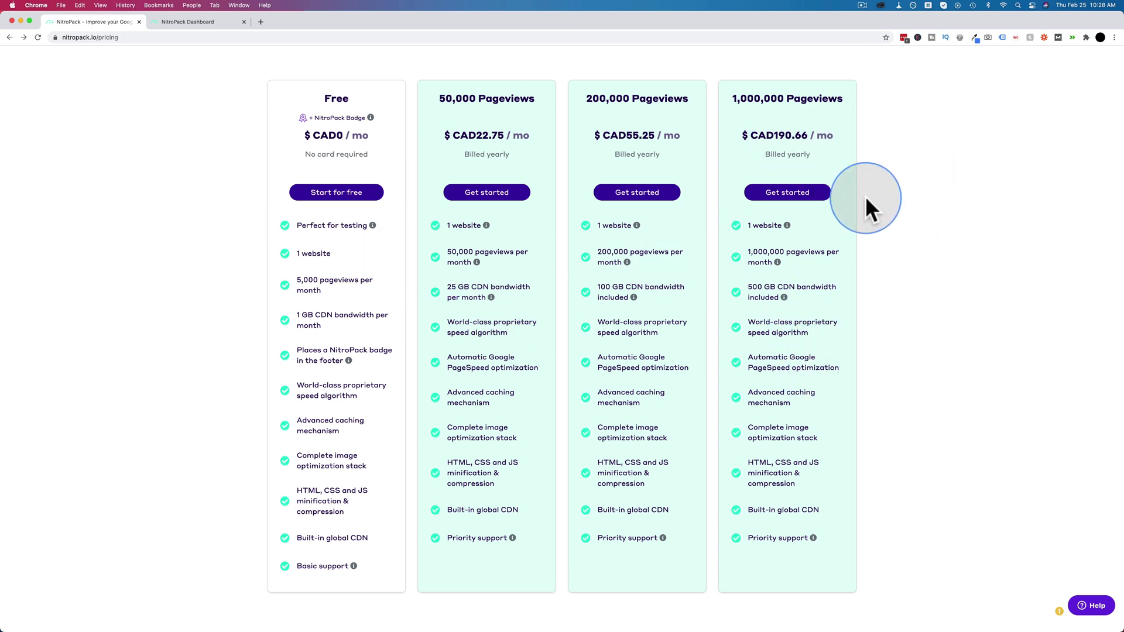
{"action": "left_click", "coordinate": [209, 21]}
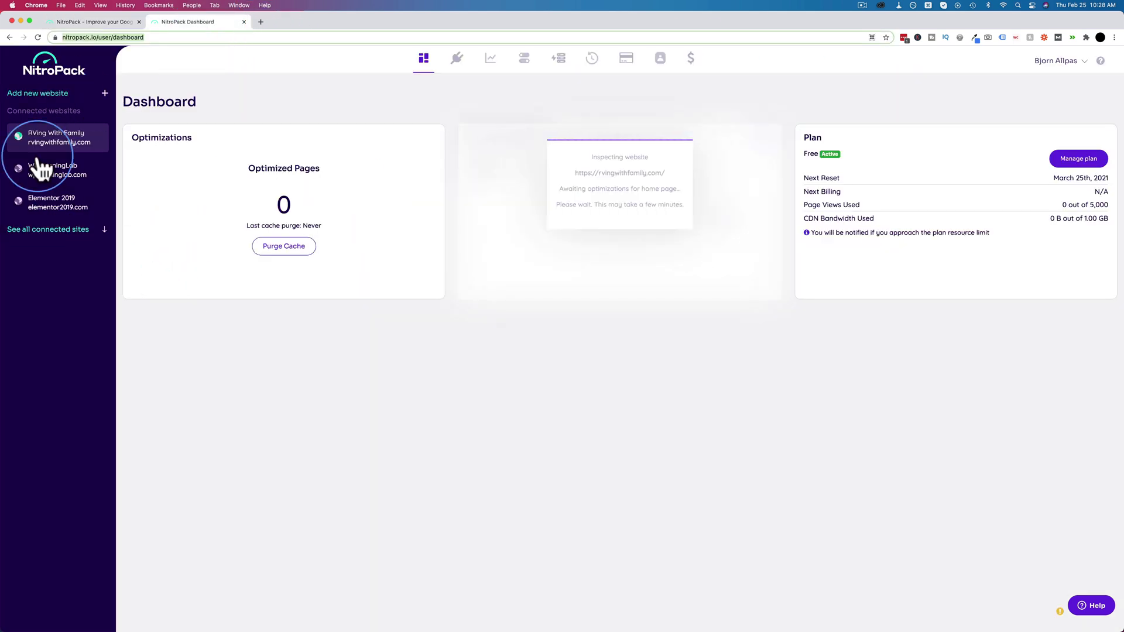
{"action": "left_click", "coordinate": [106, 255]}
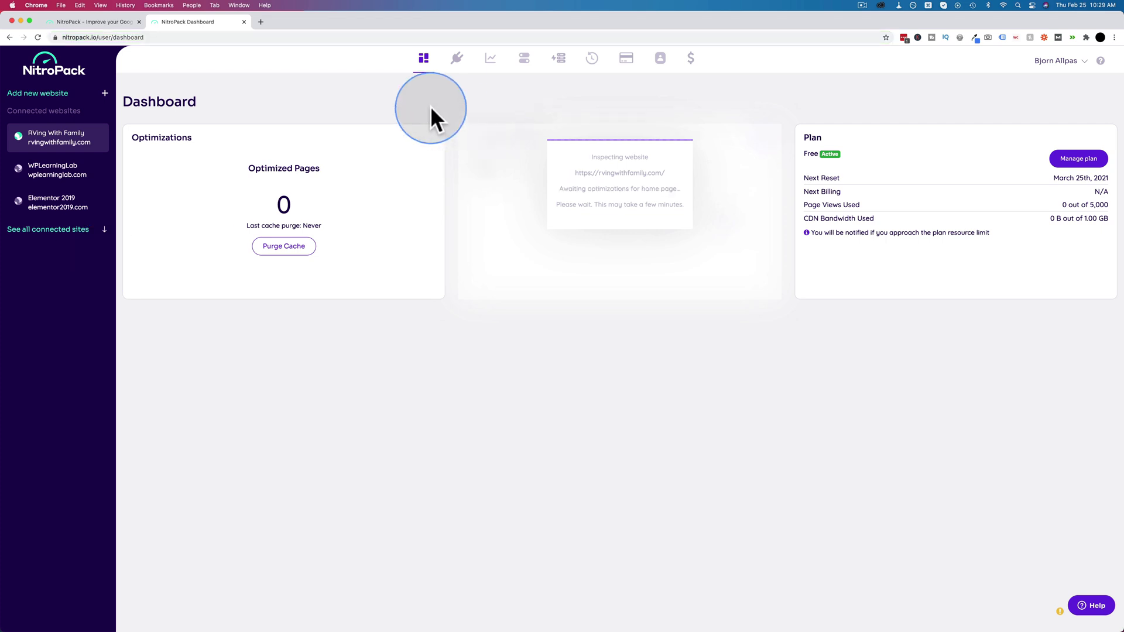
- Go to rvingwithfamily.com/wp-admin/plugins.php and filter the list to the 29 active plugins
{"action": "left_click", "coordinate": [261, 21]}
{"action": "type", "text": "rvin"}
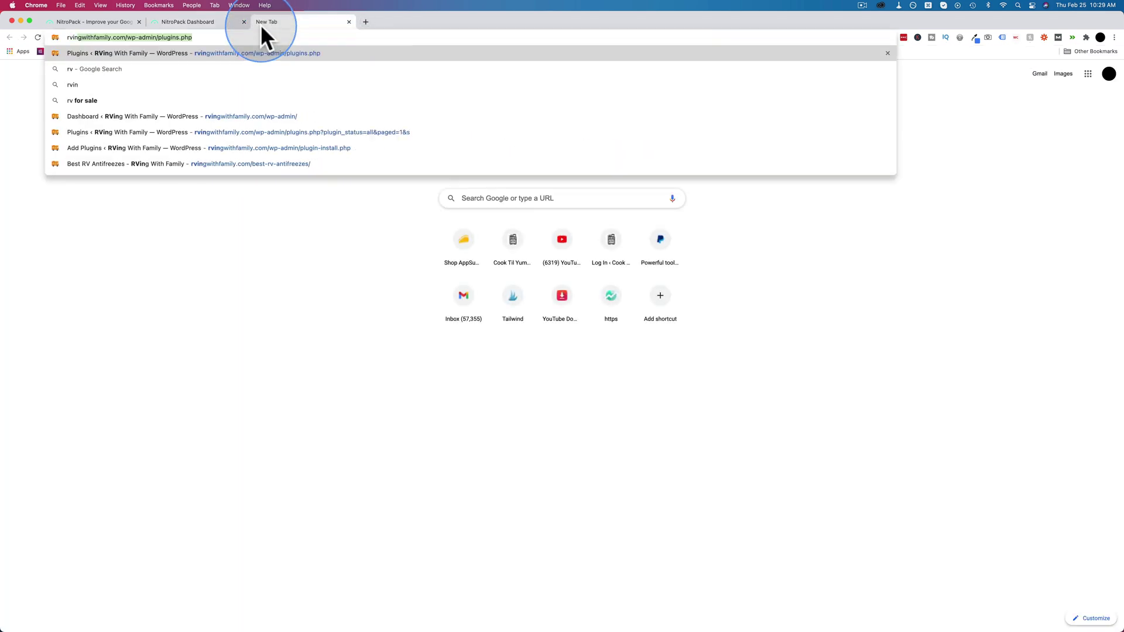
{"action": "key", "text": "Return"}
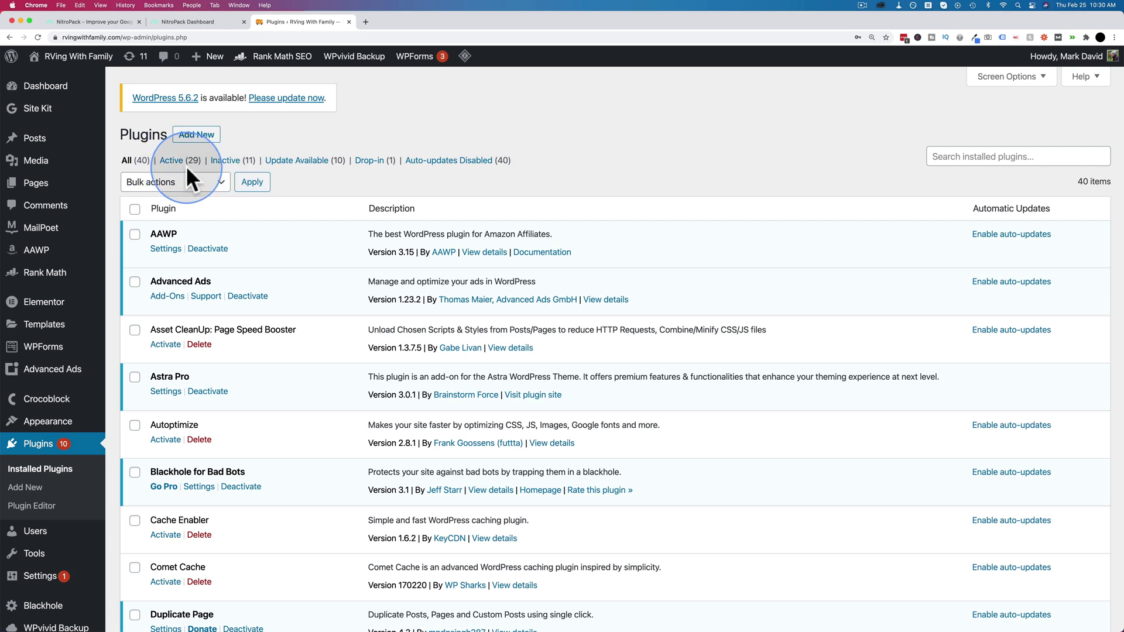
{"action": "left_click", "coordinate": [179, 167]}
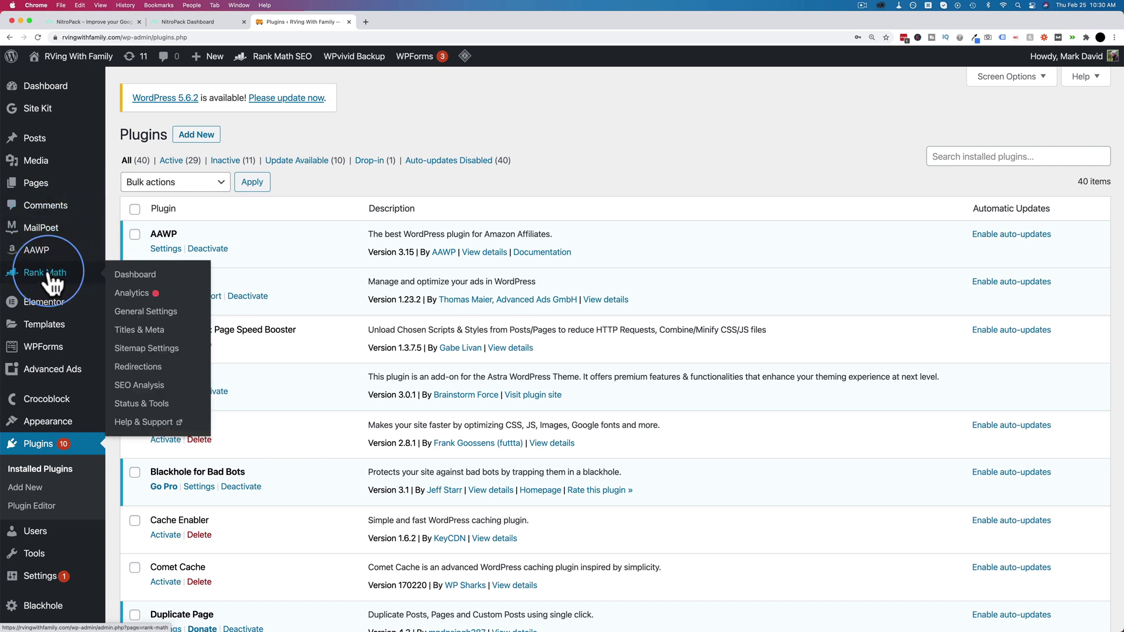
{"action": "mouse_move", "coordinate": [86, 381]}
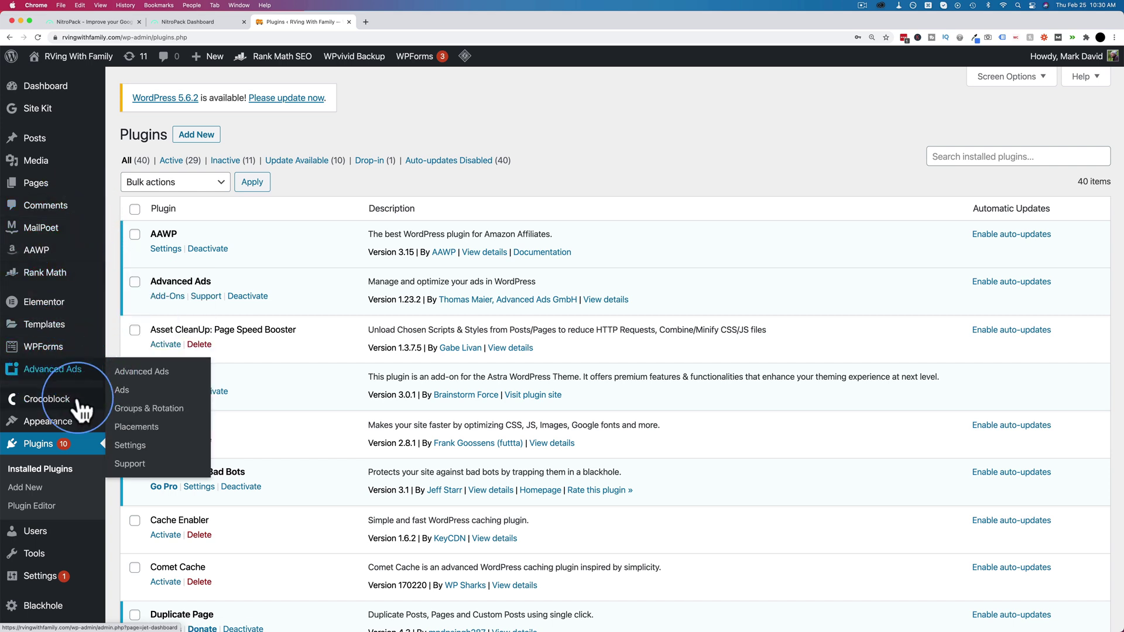
{"action": "mouse_move", "coordinate": [41, 405]}
{"action": "left_click", "coordinate": [55, 58]}
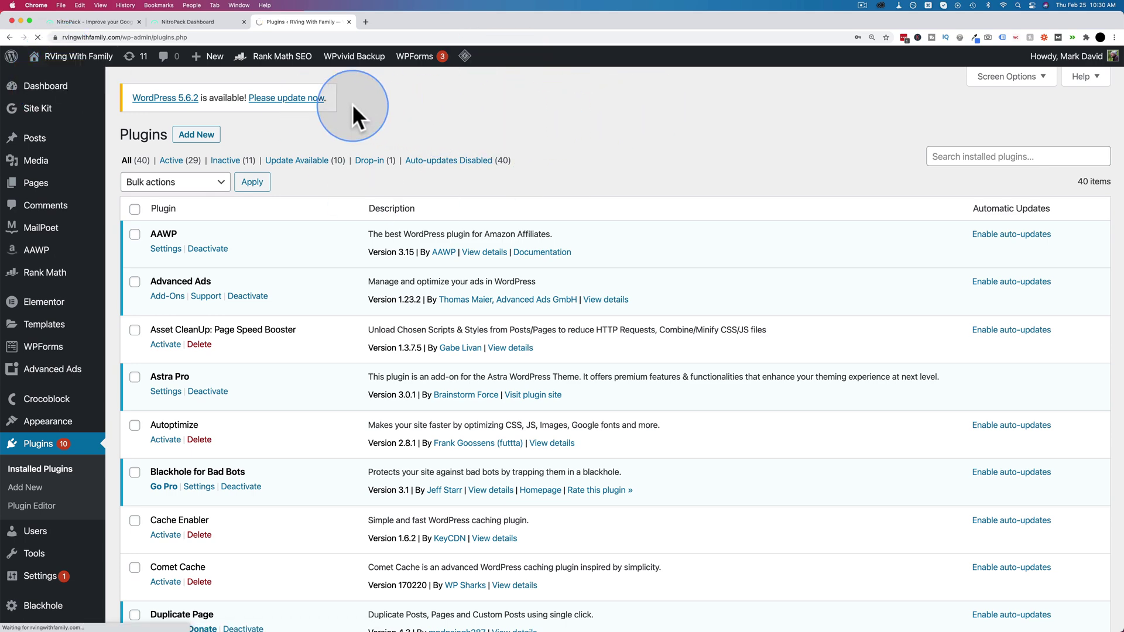
- Scroll through the RVing With Family homepage posts and open the RV Wash and Wax post
{"action": "scroll", "coordinate": [434, 263], "scroll_direction": "down", "scroll_amount": 3}
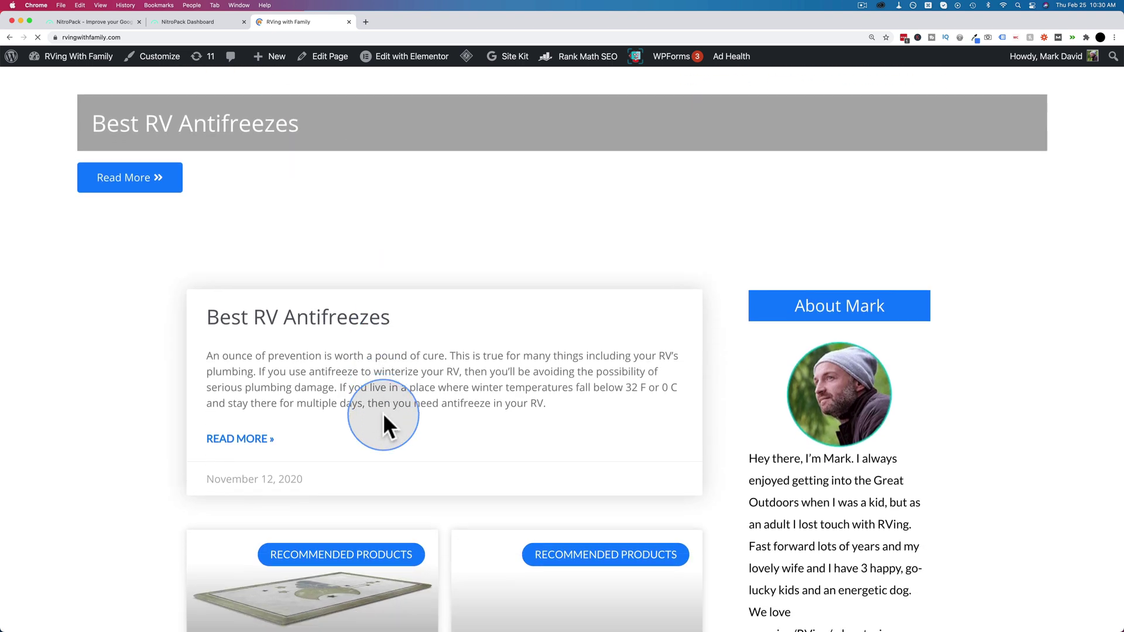
{"action": "scroll", "coordinate": [464, 271], "scroll_direction": "up", "scroll_amount": 2}
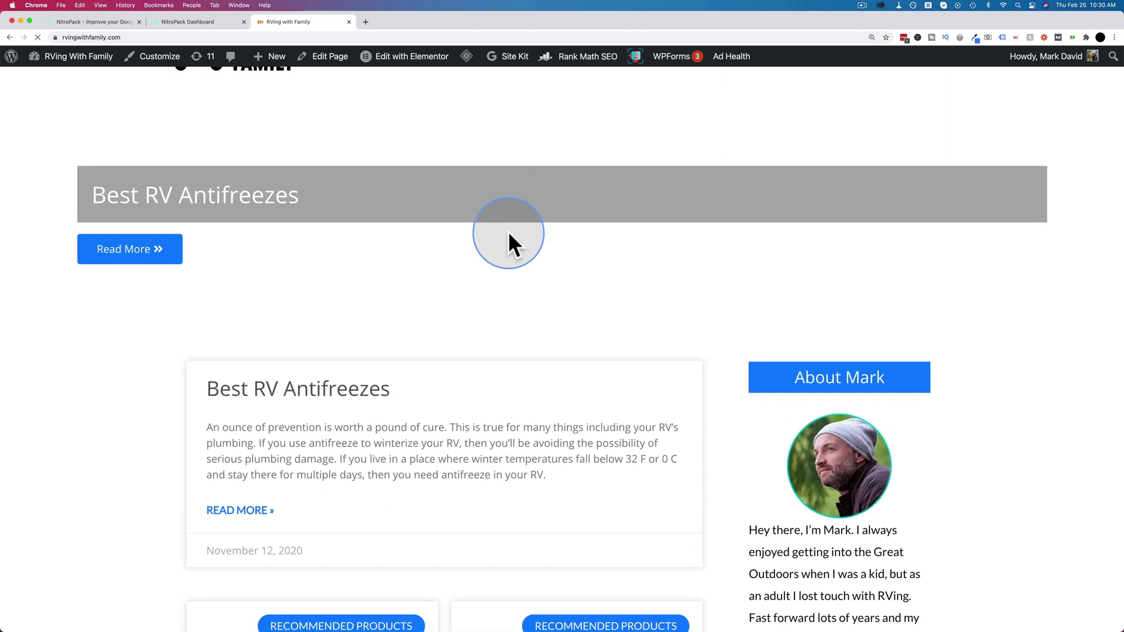
{"action": "scroll", "coordinate": [509, 231], "scroll_direction": "down", "scroll_amount": 3}
{"action": "scroll", "coordinate": [508, 231], "scroll_direction": "up", "scroll_amount": 2}
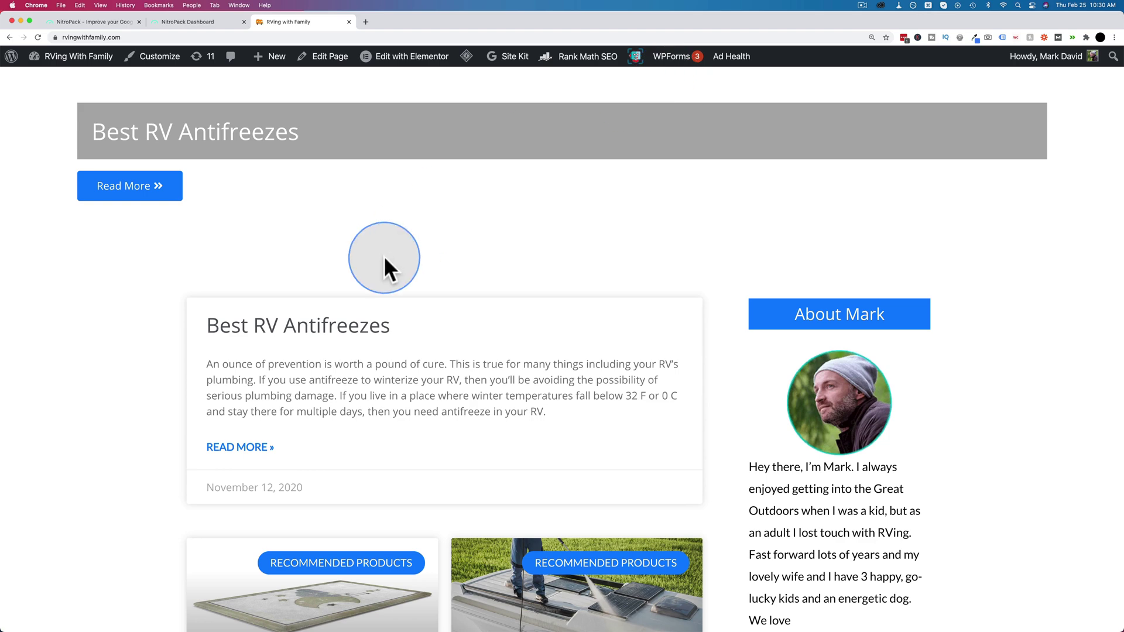
{"action": "scroll", "coordinate": [384, 256], "scroll_direction": "down", "scroll_amount": 10}
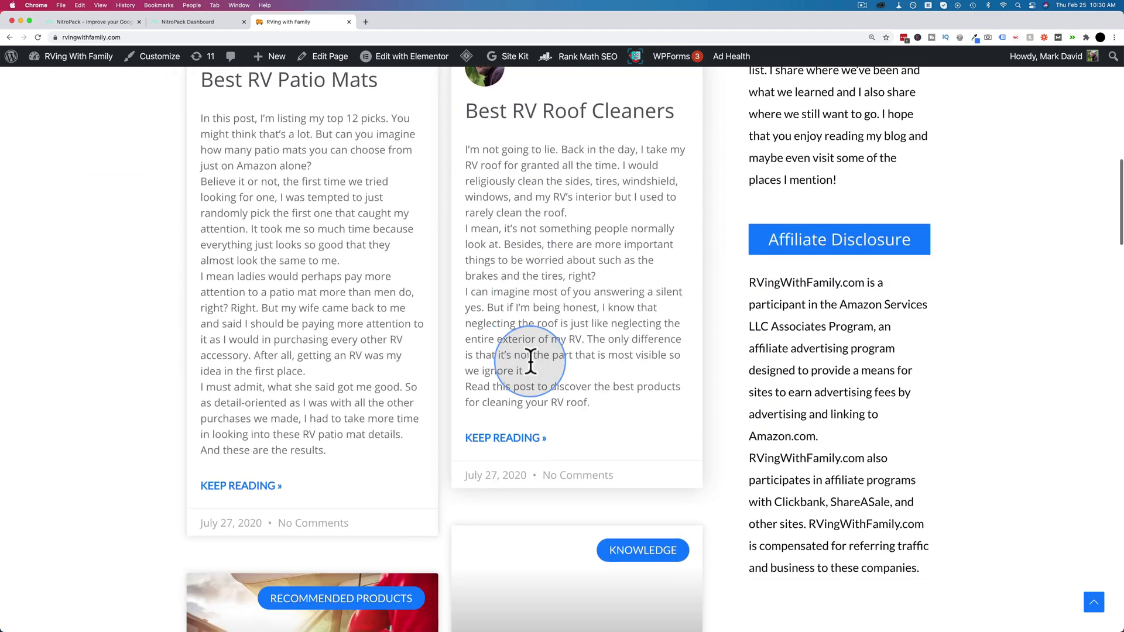
{"action": "scroll", "coordinate": [531, 361], "scroll_direction": "down", "scroll_amount": 6}
{"action": "left_click", "coordinate": [339, 411]}
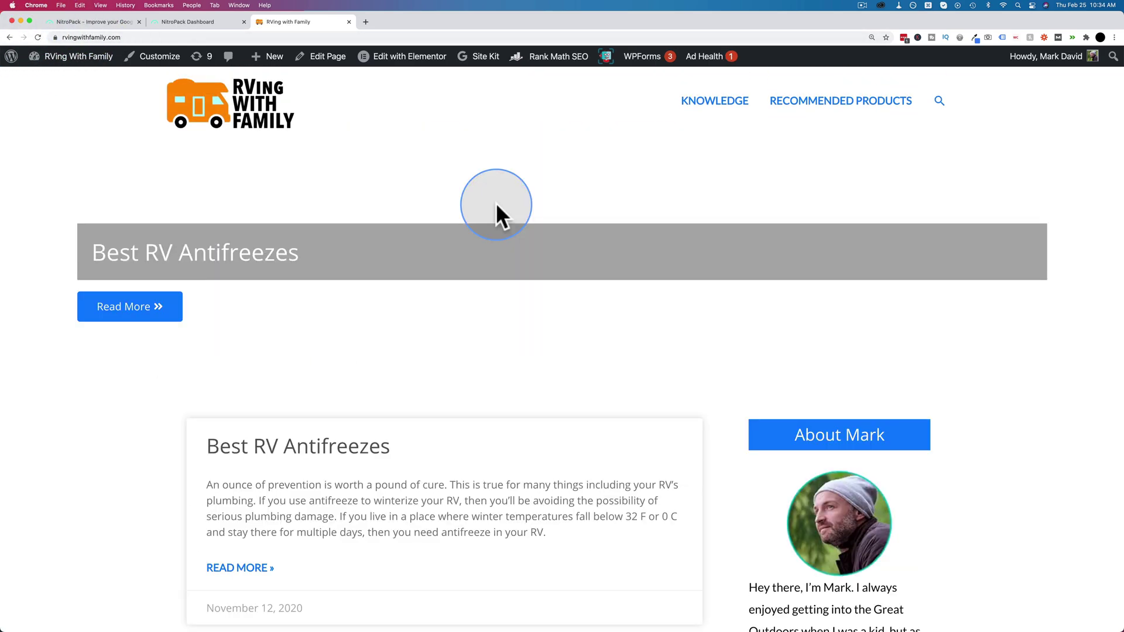
- Run a PageSpeed Insights analysis of rvingwithfamily.com and review the mobile score of 15
{"action": "left_click", "coordinate": [289, 38]}
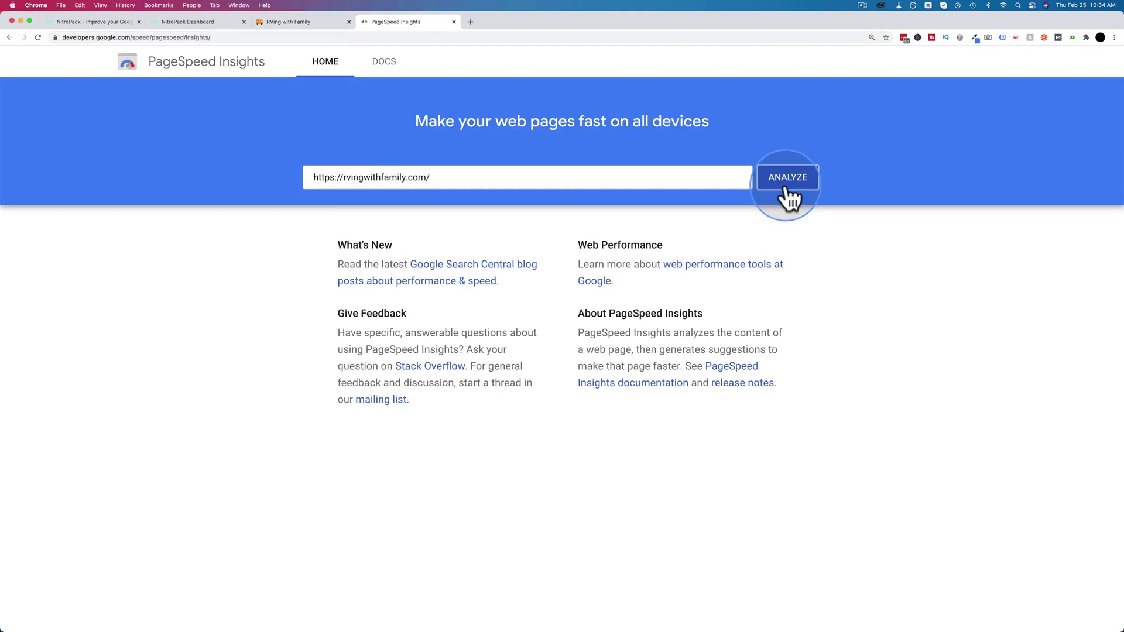
{"action": "left_click", "coordinate": [785, 184]}
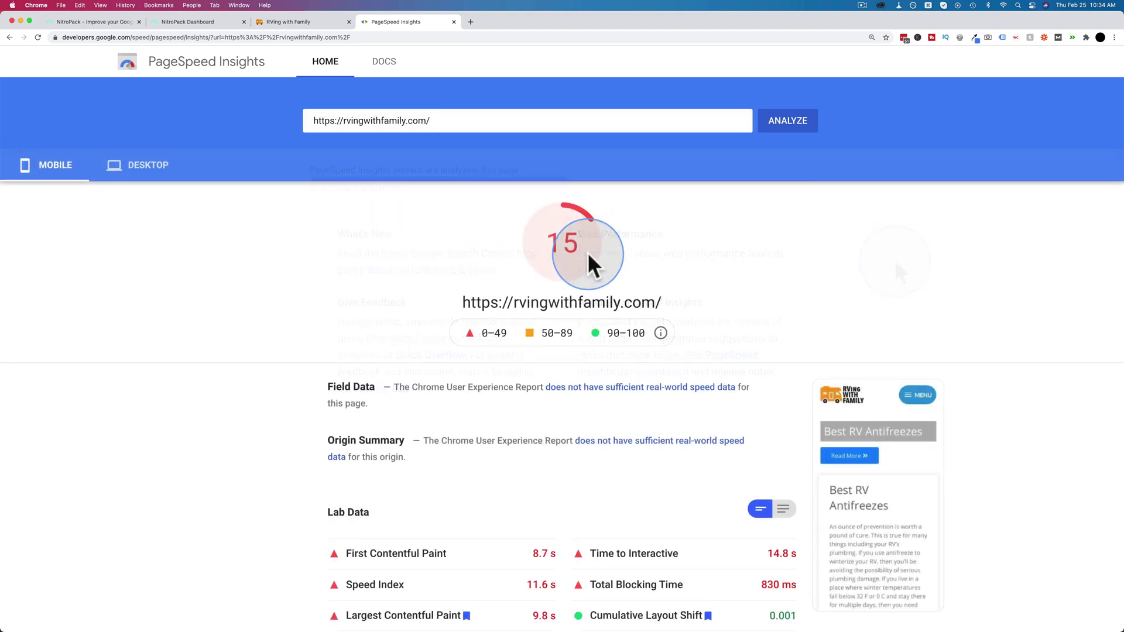
{"action": "scroll", "coordinate": [628, 239], "scroll_direction": "down", "scroll_amount": 5}
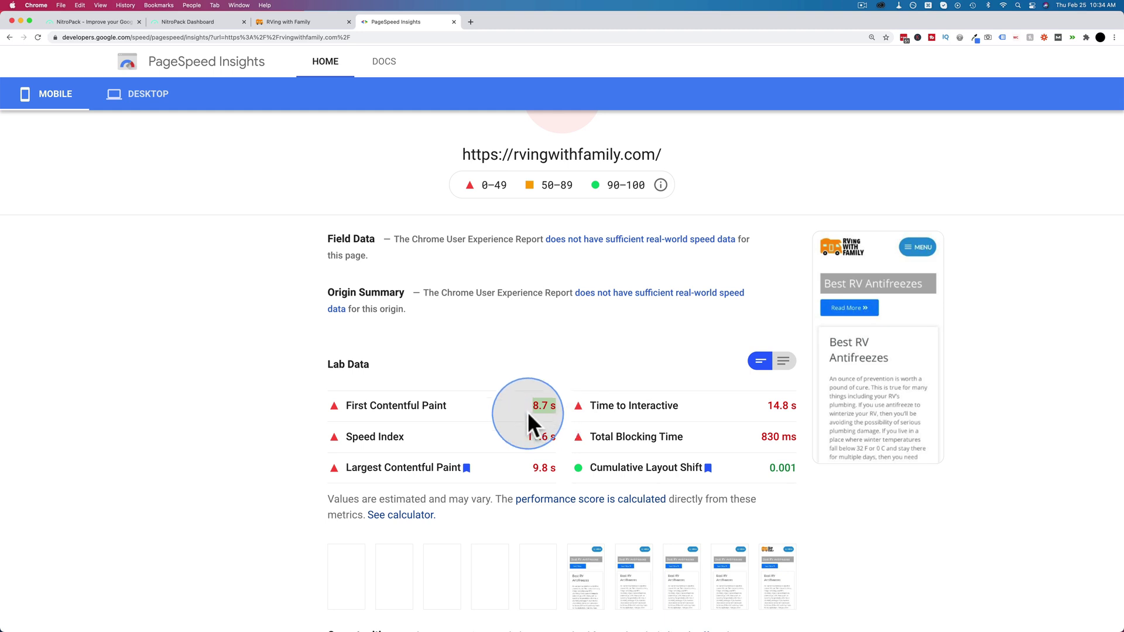
{"action": "scroll", "coordinate": [511, 410], "scroll_direction": "down", "scroll_amount": 2}
{"action": "scroll", "coordinate": [509, 404], "scroll_direction": "up", "scroll_amount": 3}
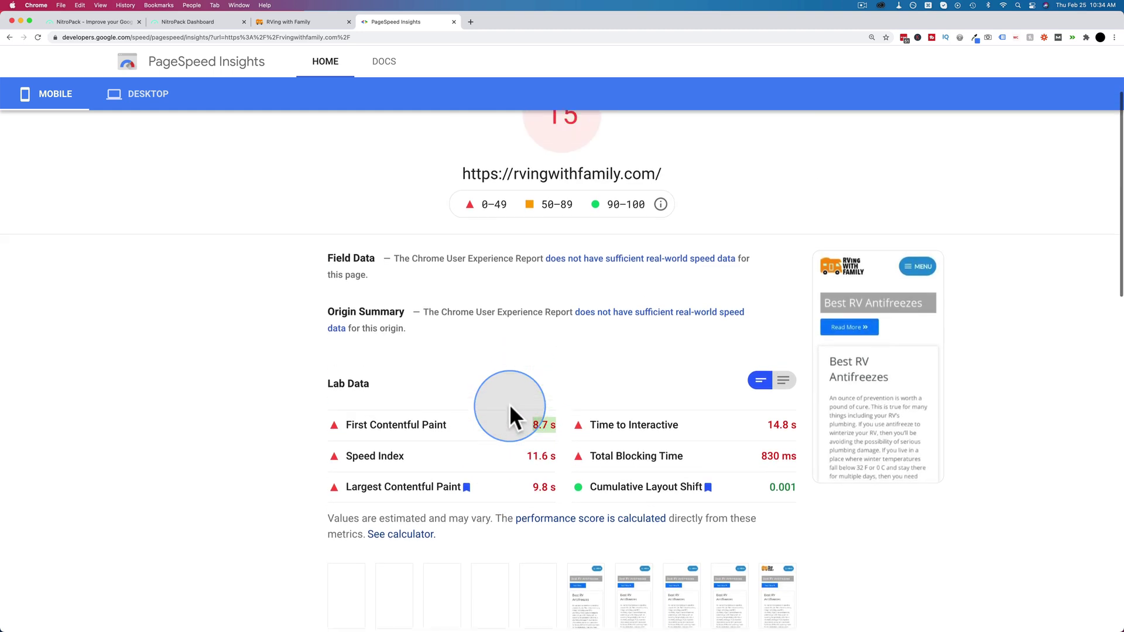
- Review the desktop results scoring 51, then return to the mobile results
{"action": "left_click", "coordinate": [144, 99]}
{"action": "scroll", "coordinate": [402, 230], "scroll_direction": "up", "scroll_amount": 2}
{"action": "scroll", "coordinate": [522, 356], "scroll_direction": "down", "scroll_amount": 2}
{"action": "left_click_drag", "start_coordinate": [531, 425], "coordinate": [561, 424]}
{"action": "scroll", "coordinate": [551, 410], "scroll_direction": "down", "scroll_amount": 2}
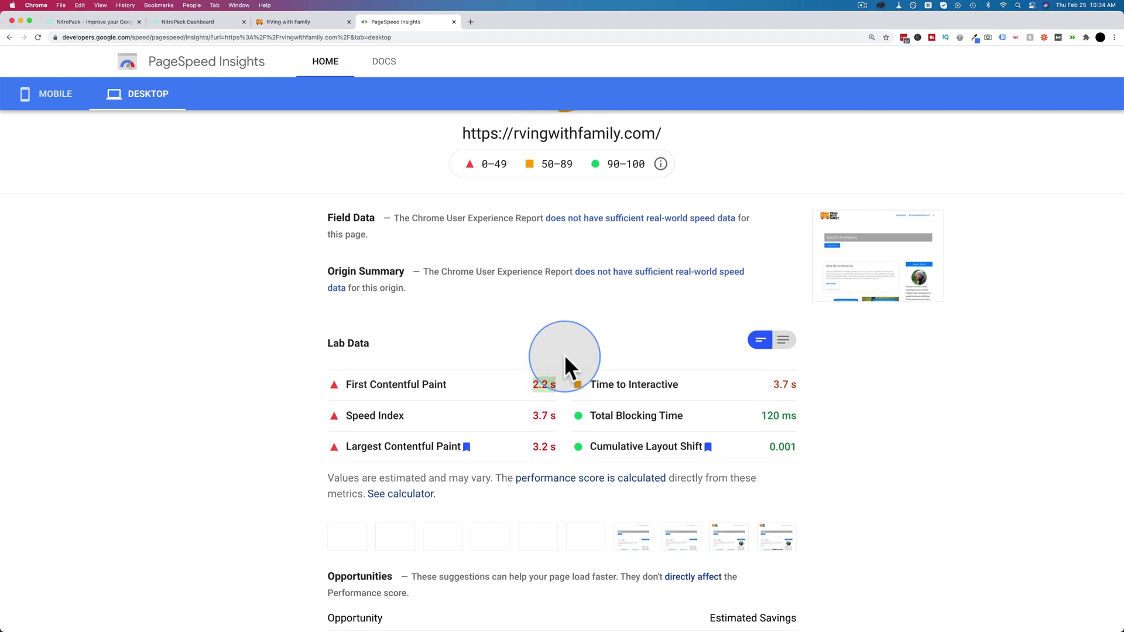
{"action": "scroll", "coordinate": [527, 392], "scroll_direction": "up", "scroll_amount": 3}
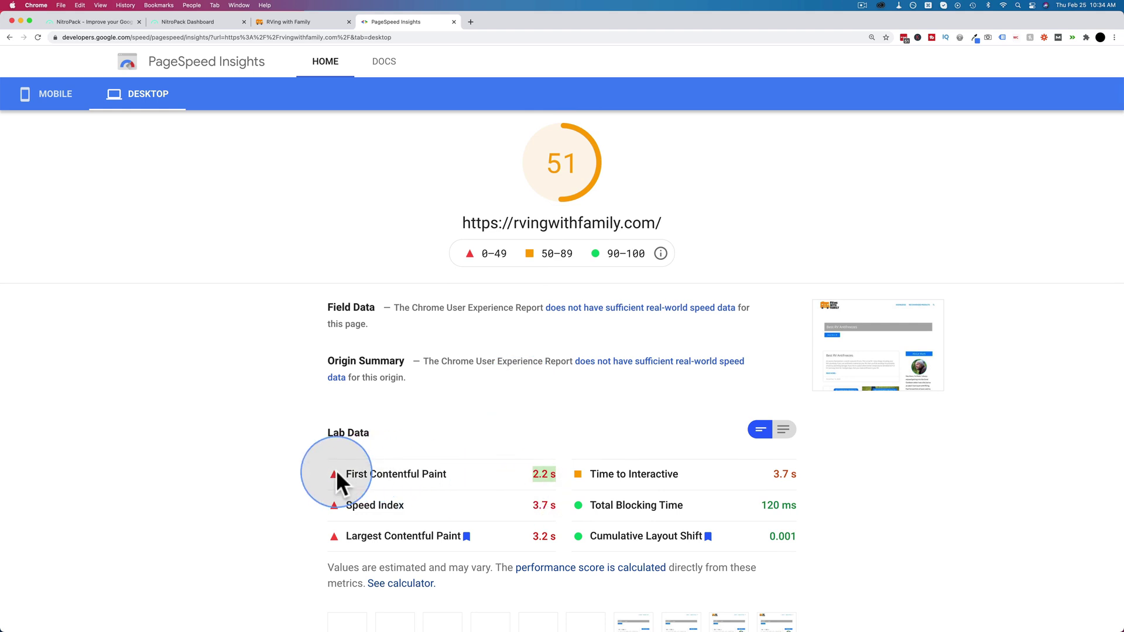
{"action": "scroll", "coordinate": [363, 474], "scroll_direction": "down", "scroll_amount": 2}
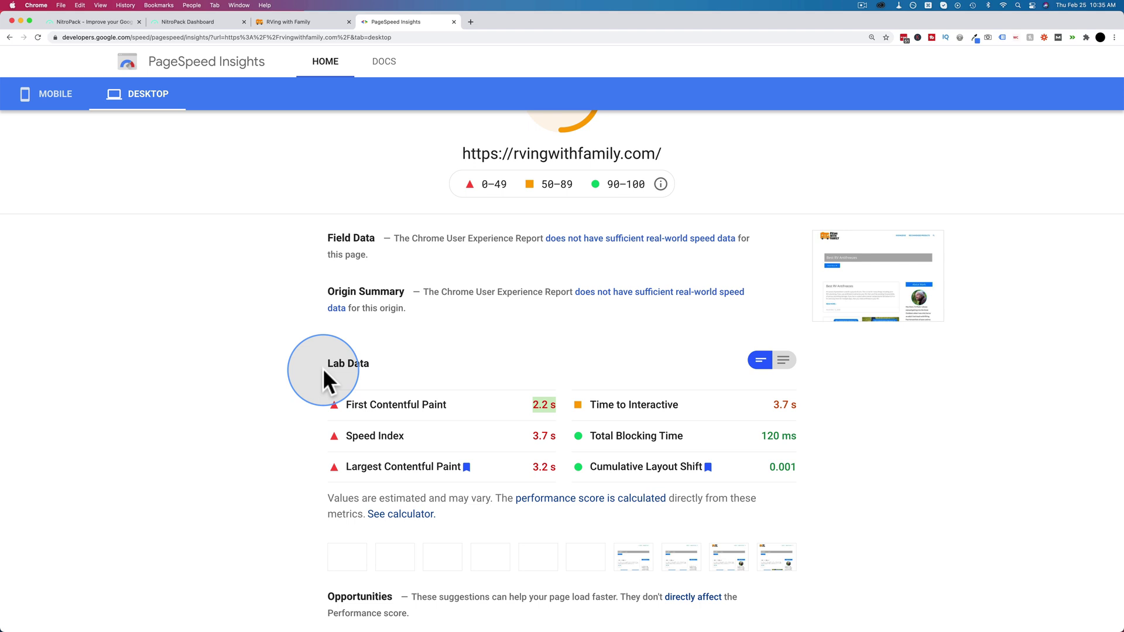
{"action": "left_click", "coordinate": [63, 100]}
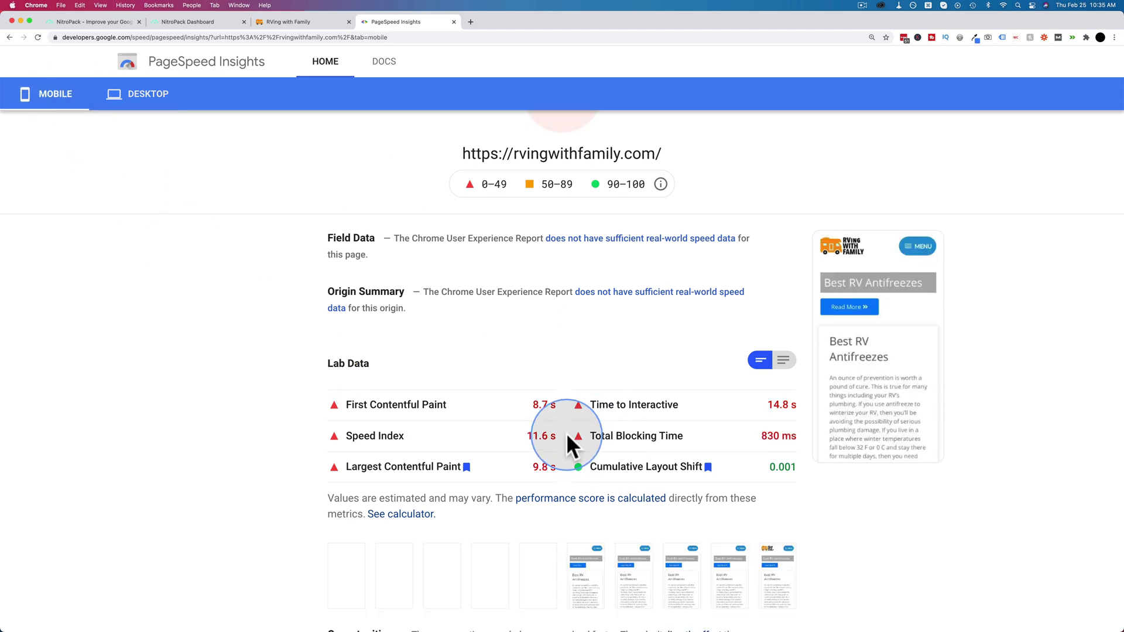
{"action": "scroll", "coordinate": [537, 406], "scroll_direction": "up", "scroll_amount": 3}
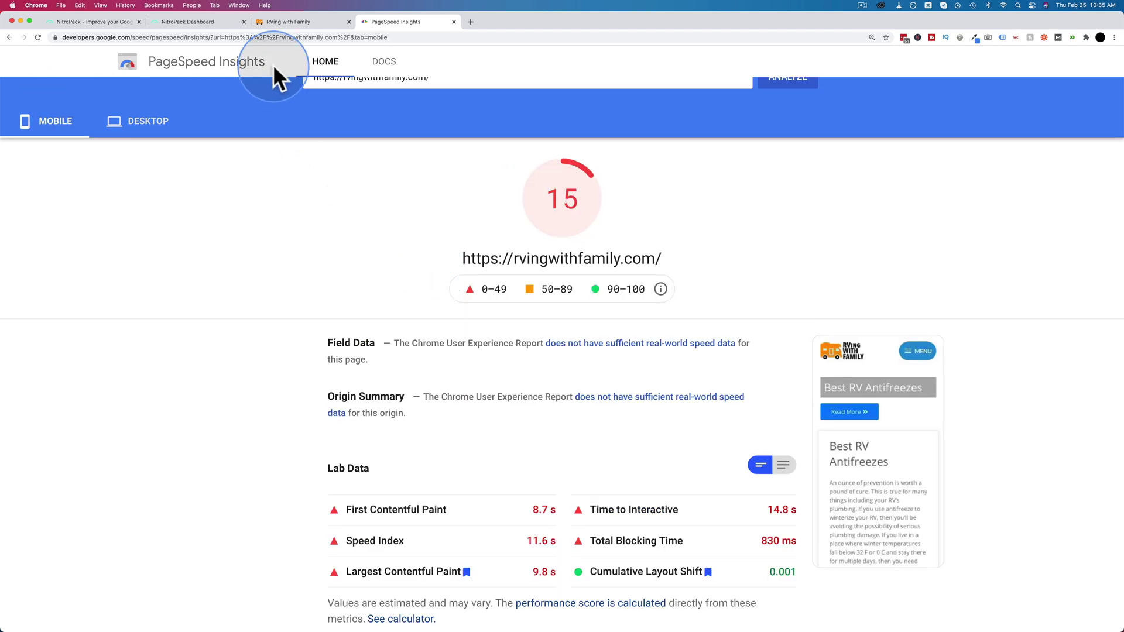
- Go from the RVing With Family site to the WordPress admin's Add New Plugins page
{"action": "left_click", "coordinate": [282, 24]}
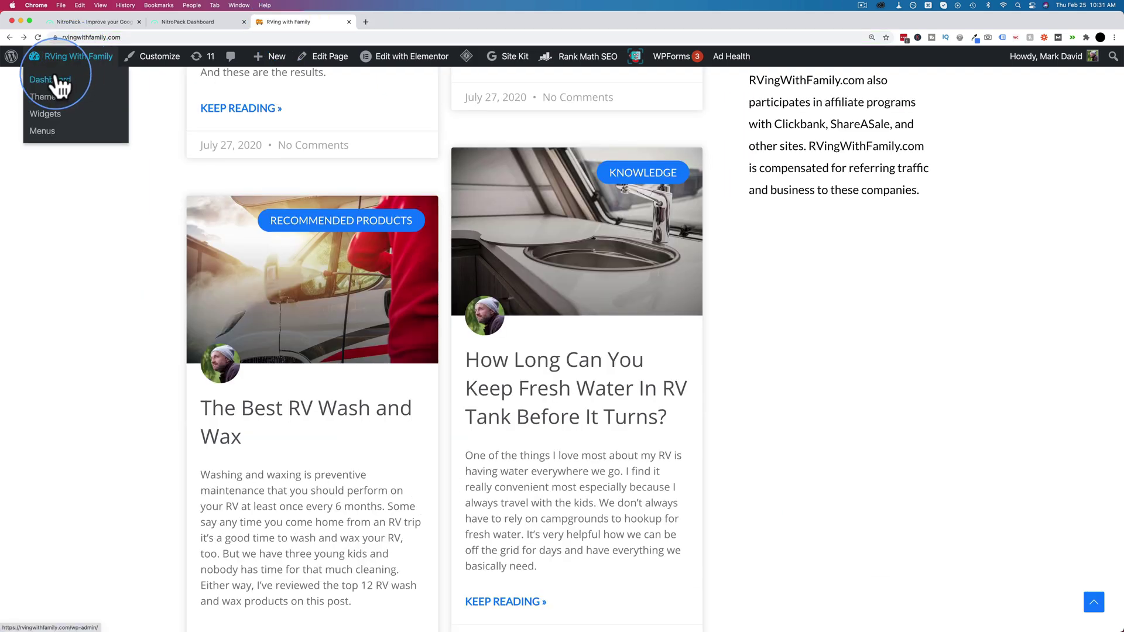
{"action": "left_click", "coordinate": [55, 80]}
{"action": "scroll", "coordinate": [35, 380], "scroll_direction": "down", "scroll_amount": 2}
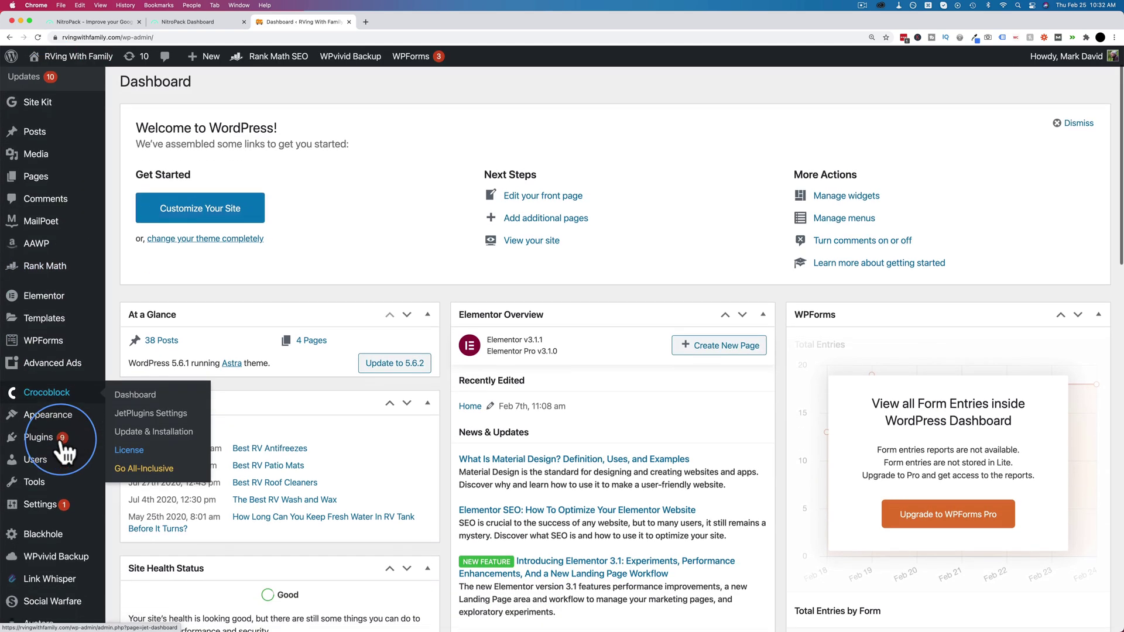
{"action": "mouse_move", "coordinate": [42, 433]}
{"action": "left_click", "coordinate": [133, 447]}
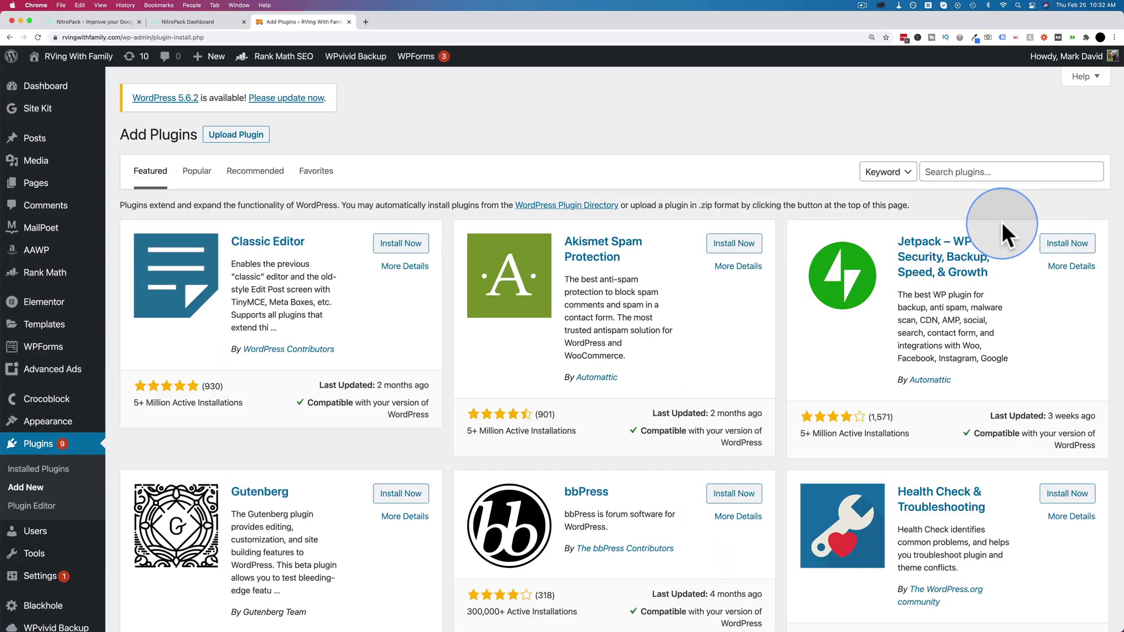
- Search 'nitropack', install and activate the plugin, and open Settings > NitroPack
{"action": "left_click", "coordinate": [983, 179]}
{"action": "type", "text": "nitropack"}
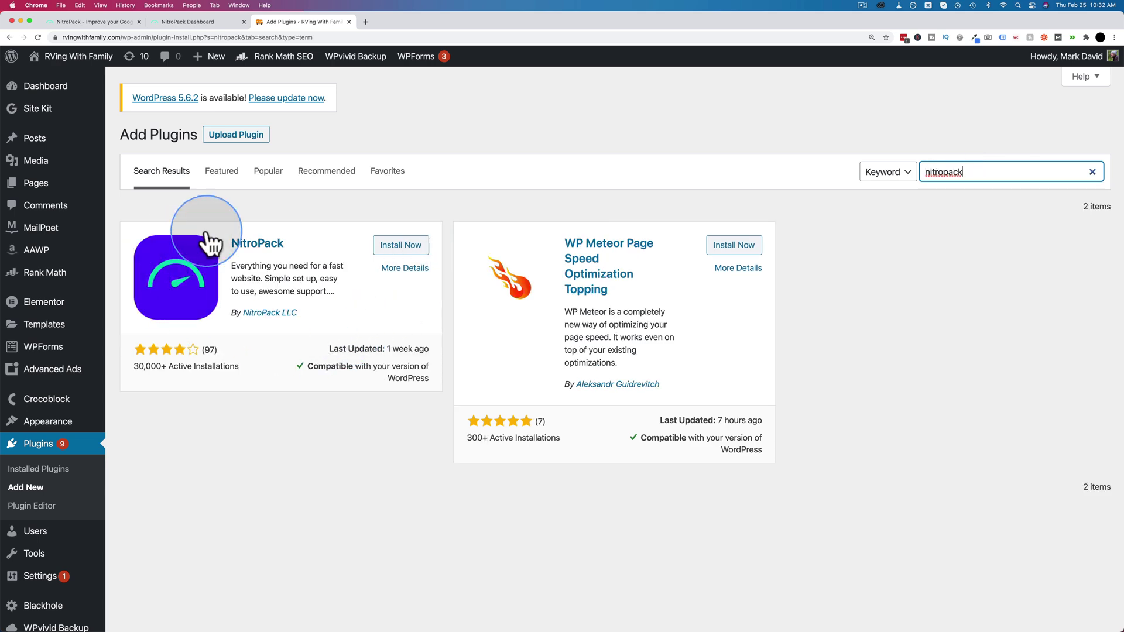
{"action": "left_click", "coordinate": [403, 256]}
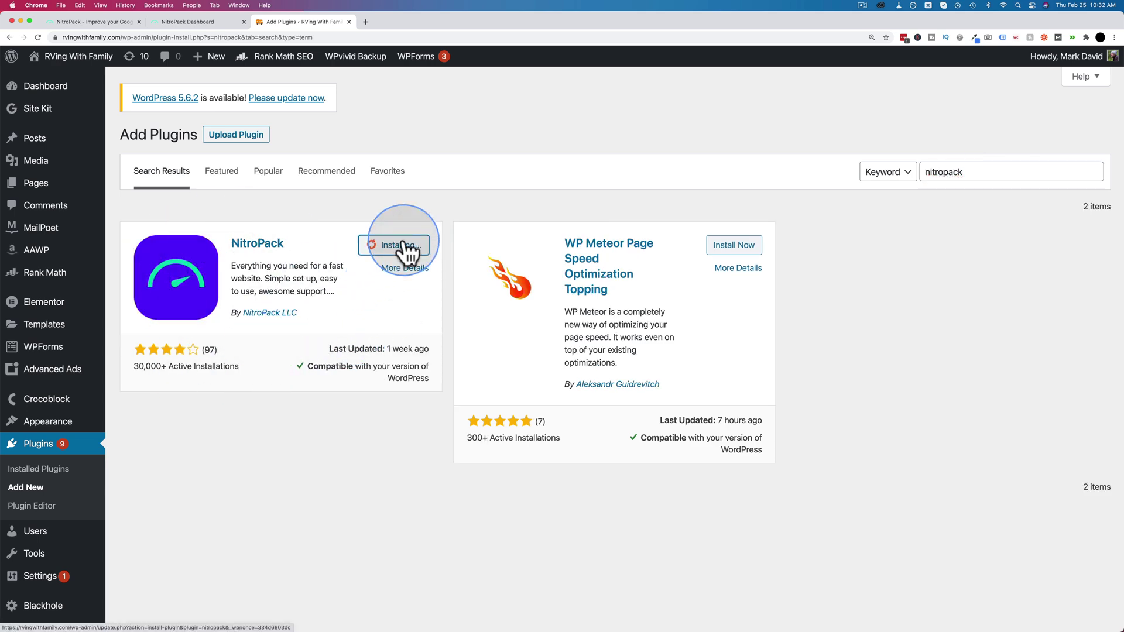
{"action": "scroll", "coordinate": [210, 293], "scroll_direction": "down", "scroll_amount": 8}
{"action": "scroll", "coordinate": [210, 293], "scroll_direction": "down", "scroll_amount": 10}
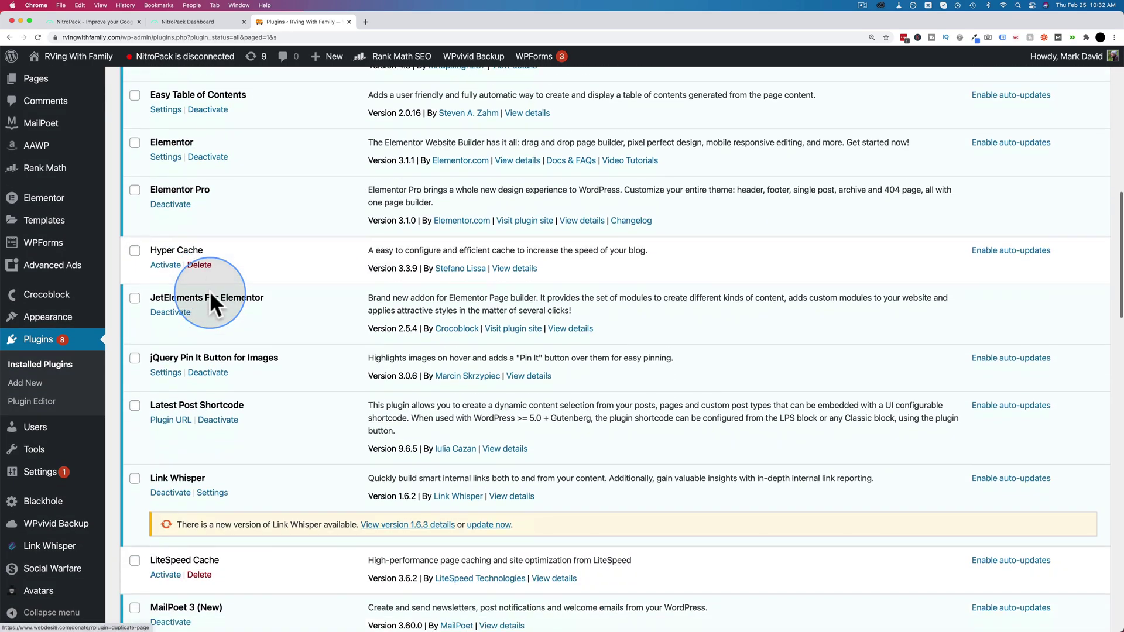
{"action": "scroll", "coordinate": [209, 293], "scroll_direction": "down", "scroll_amount": 4}
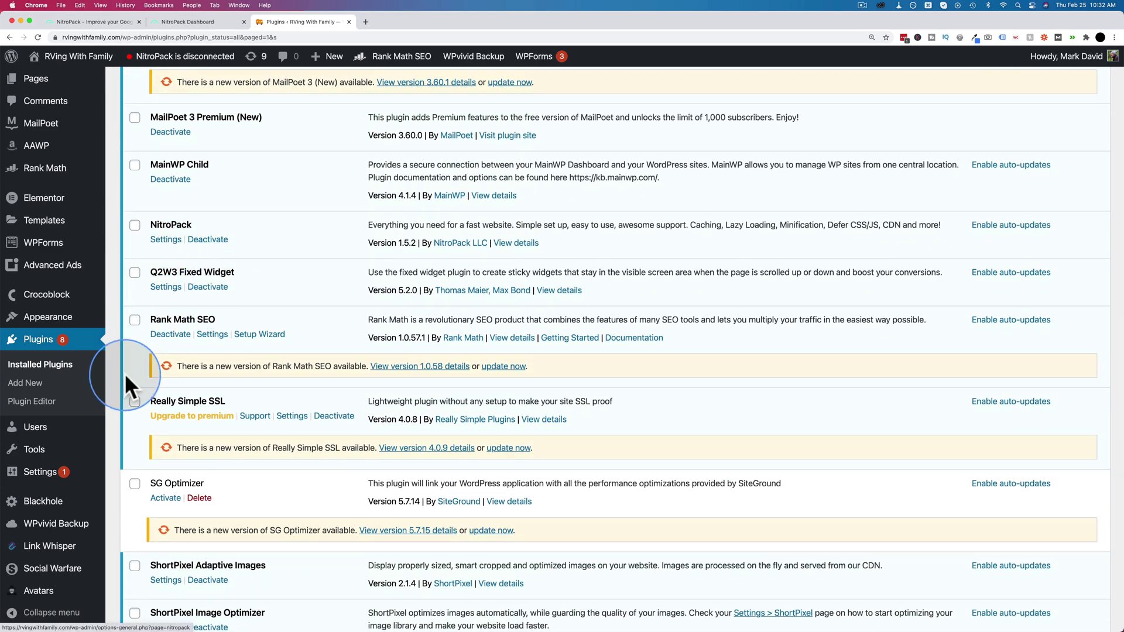
{"action": "mouse_move", "coordinate": [57, 479]}
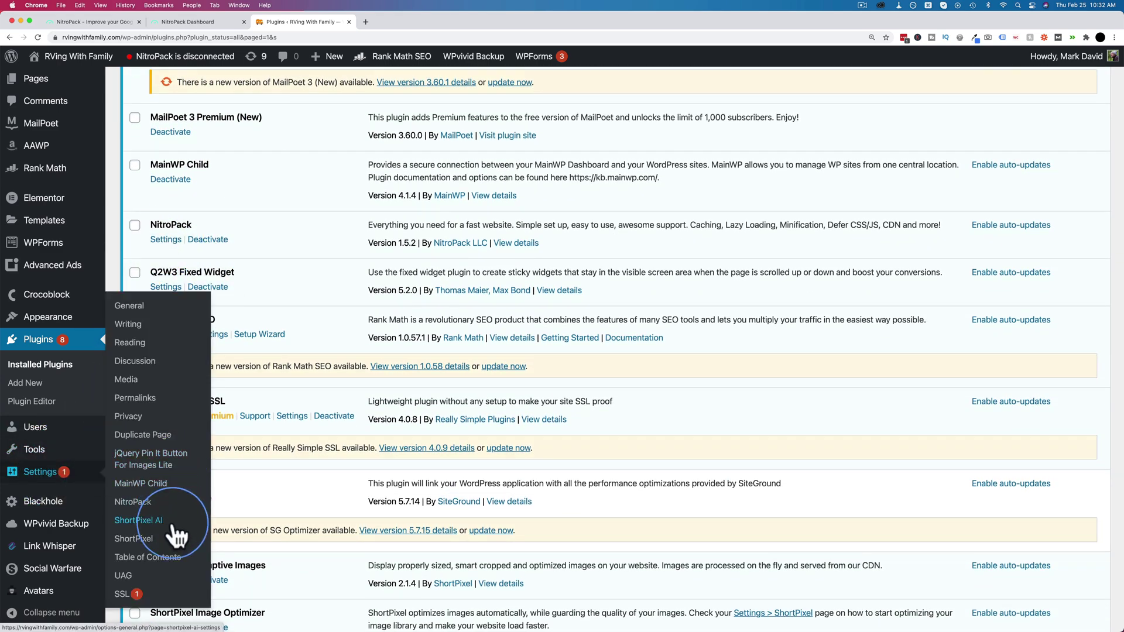
{"action": "left_click", "coordinate": [130, 502]}
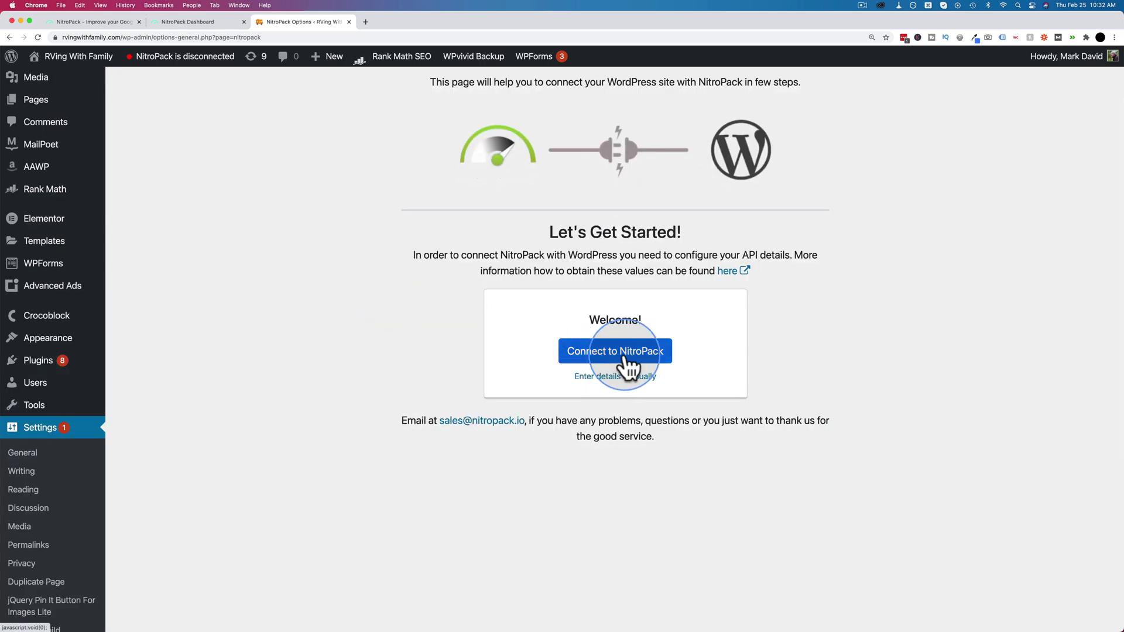
- Connect the RVing With Family site to the NitroPack account from the plugin's setup page
{"action": "left_click", "coordinate": [624, 357]}
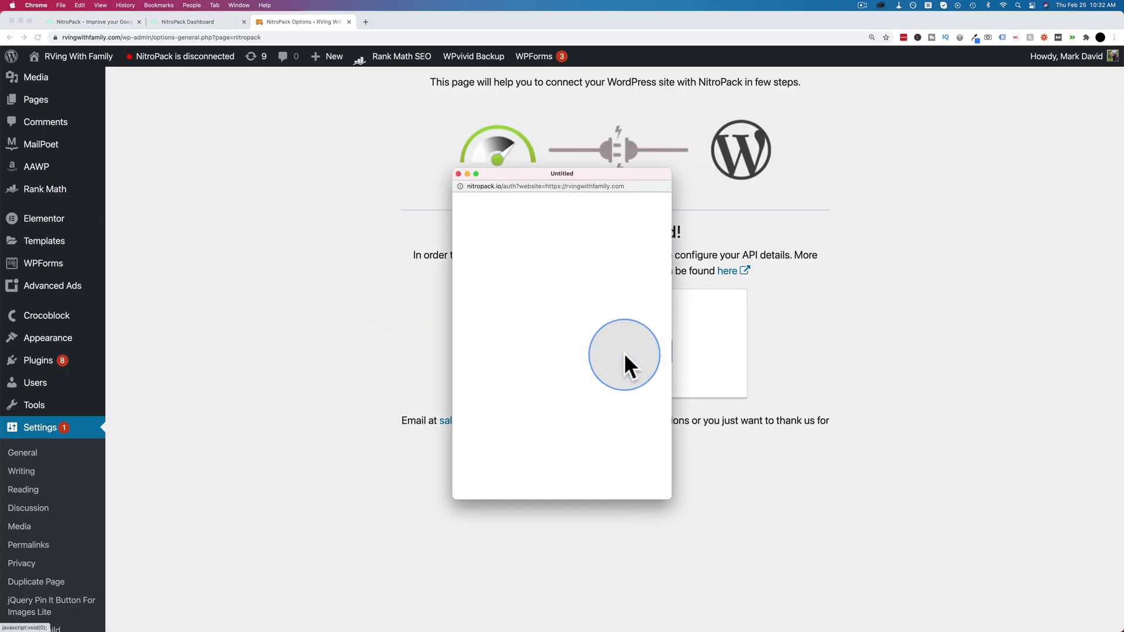
{"action": "left_click", "coordinate": [198, 22]}
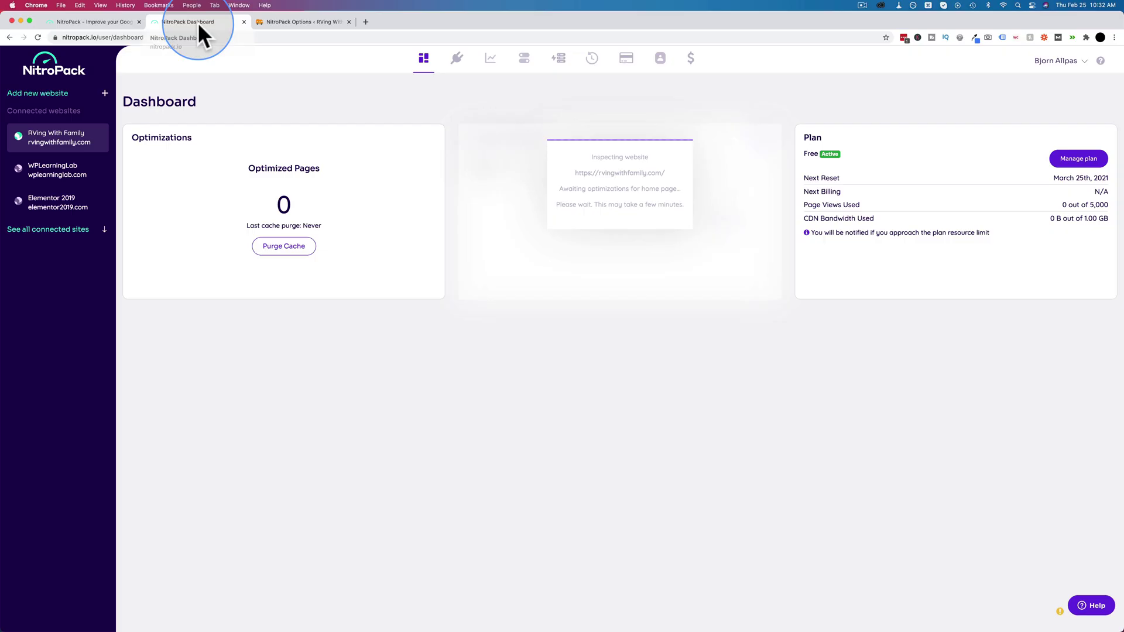
{"action": "left_click", "coordinate": [287, 22]}
{"action": "left_click", "coordinate": [602, 354]}
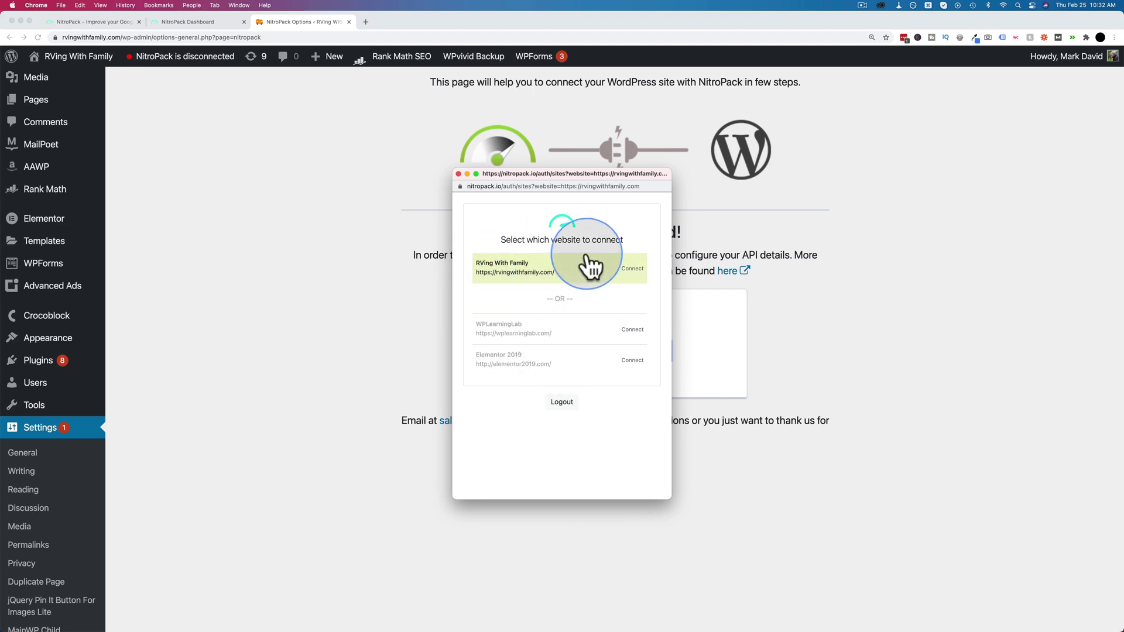
{"action": "left_click", "coordinate": [589, 267]}
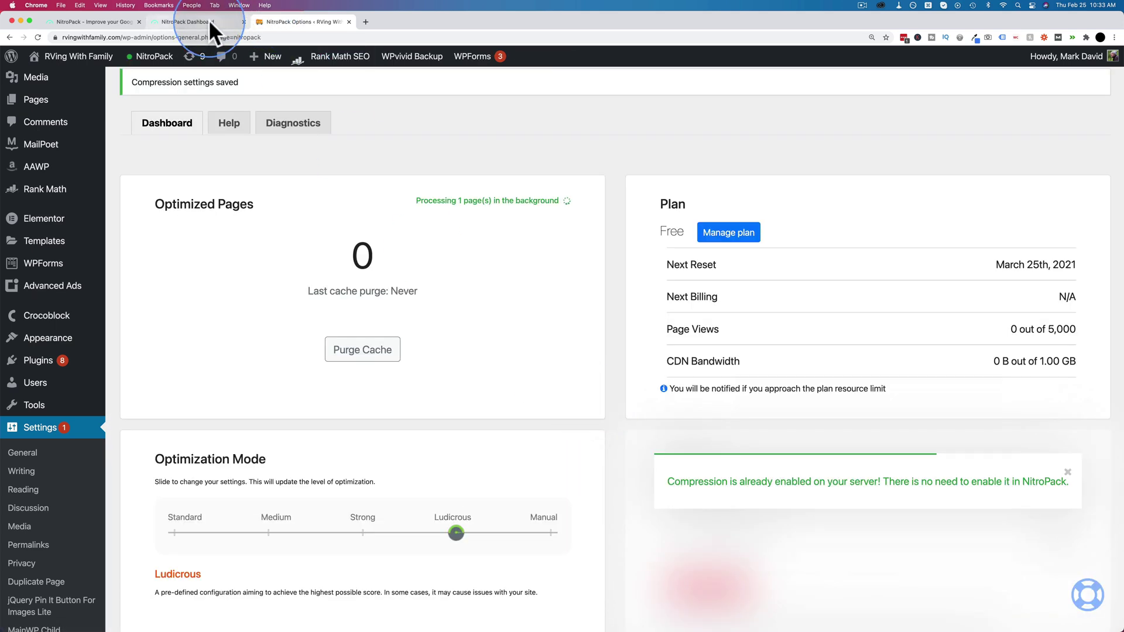
- Verify 'Your site is connected' in the NitroPack dashboard, then return to the WordPress NitroPack options
{"action": "left_click", "coordinate": [209, 22]}
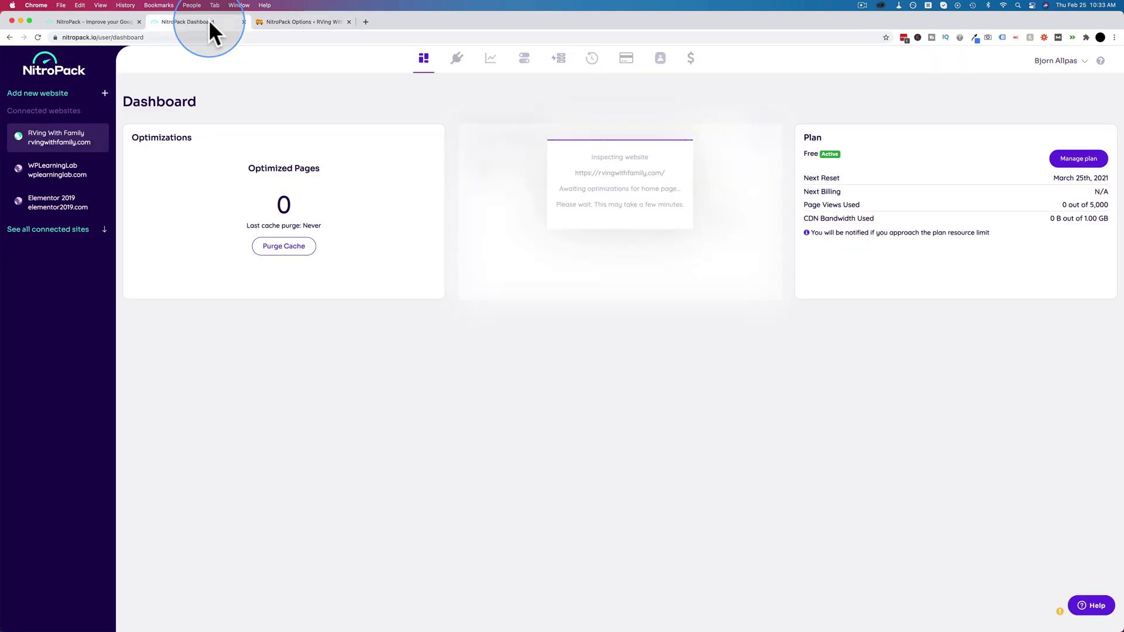
{"action": "left_click", "coordinate": [460, 61]}
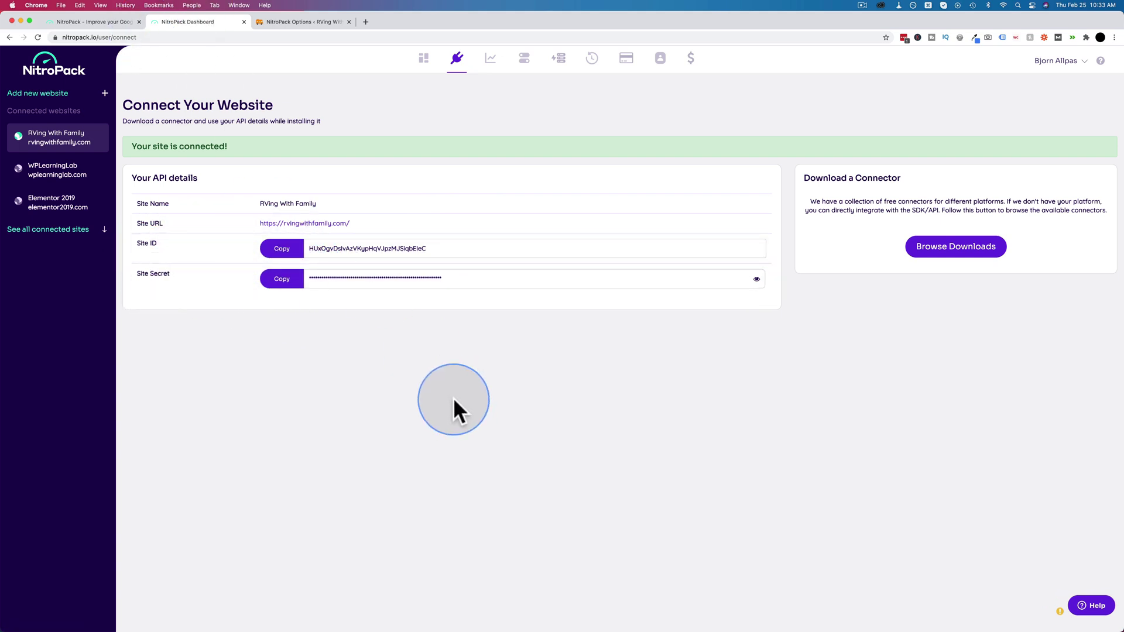
{"action": "left_click", "coordinate": [305, 22]}
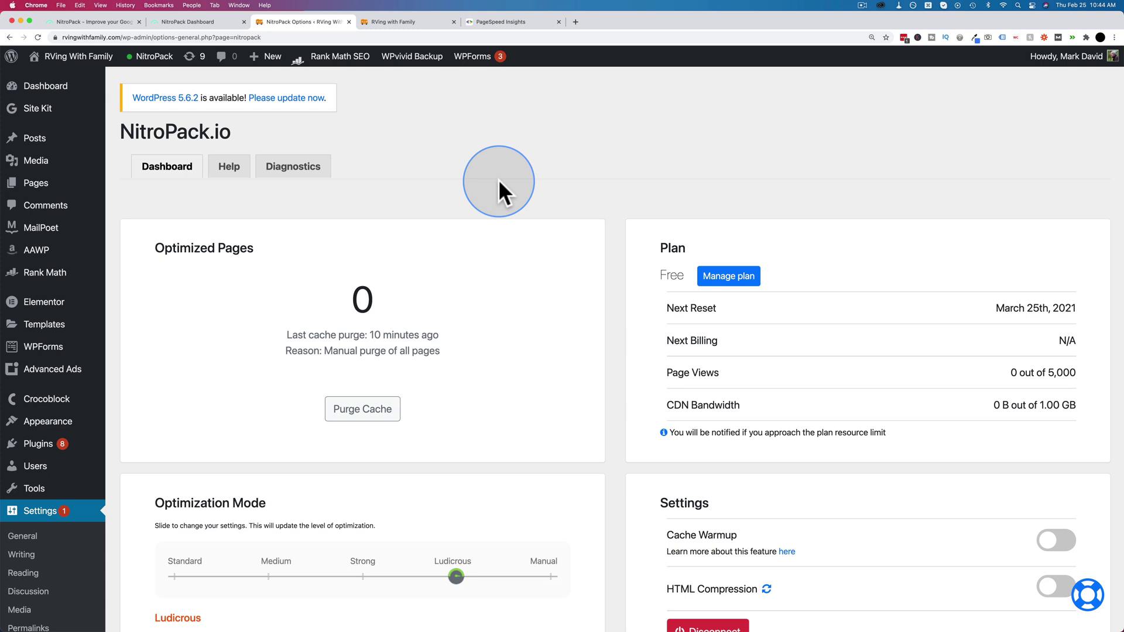
- Try the optimization mode at Medium and Strong, then return it to Ludicrous
{"action": "scroll", "coordinate": [498, 179], "scroll_direction": "down", "scroll_amount": 5}
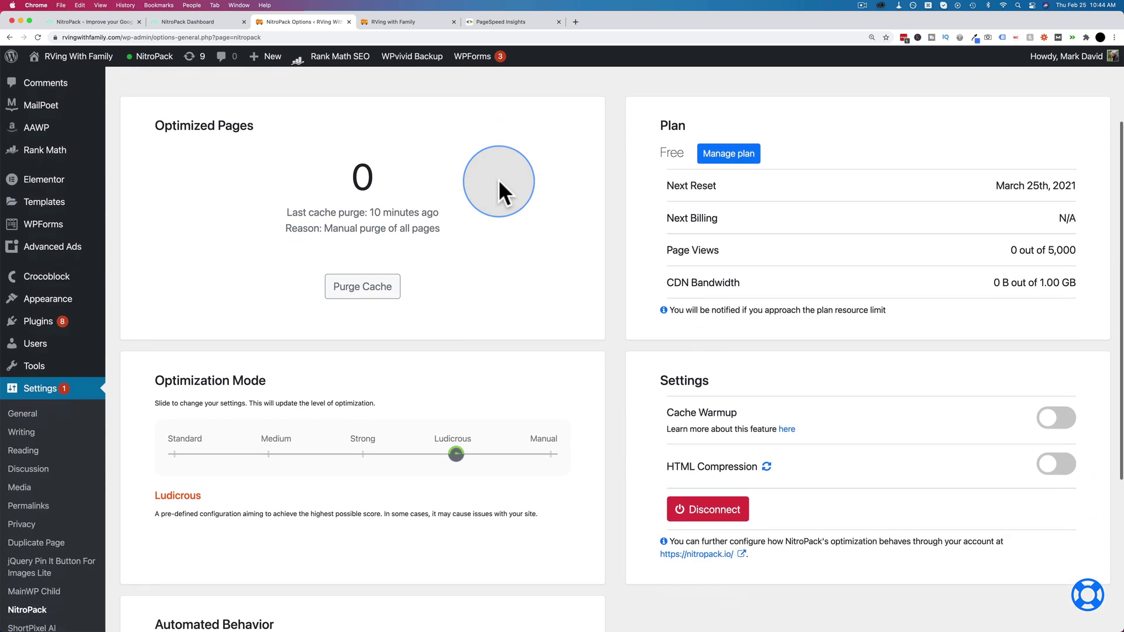
{"action": "scroll", "coordinate": [400, 320], "scroll_direction": "down", "scroll_amount": 2}
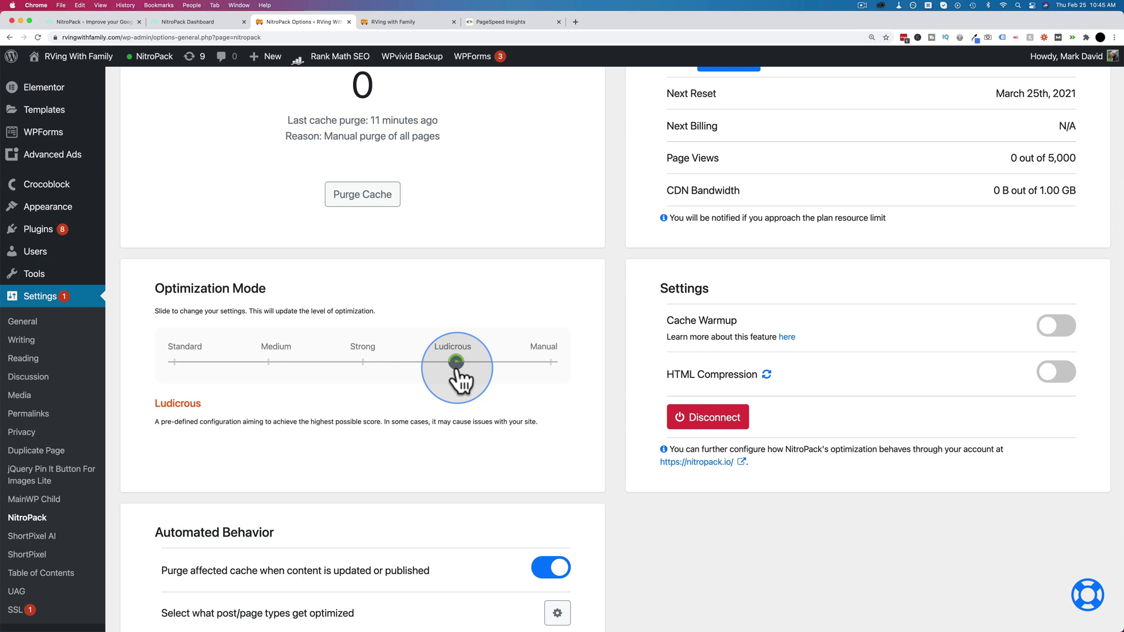
{"action": "left_click", "coordinate": [268, 361]}
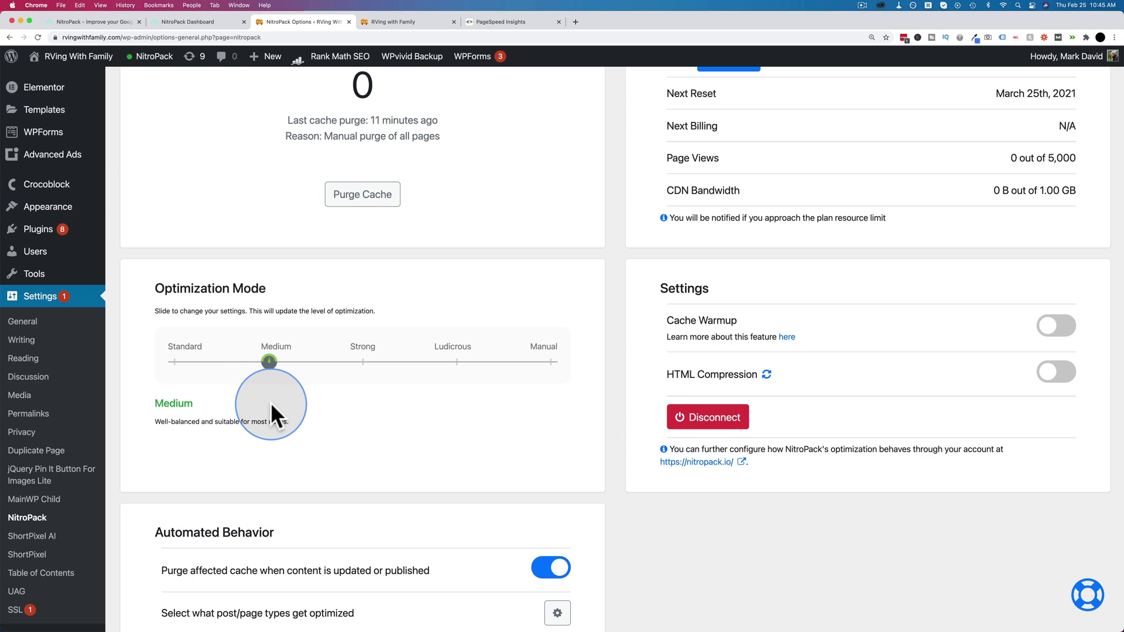
{"action": "left_click", "coordinate": [364, 366]}
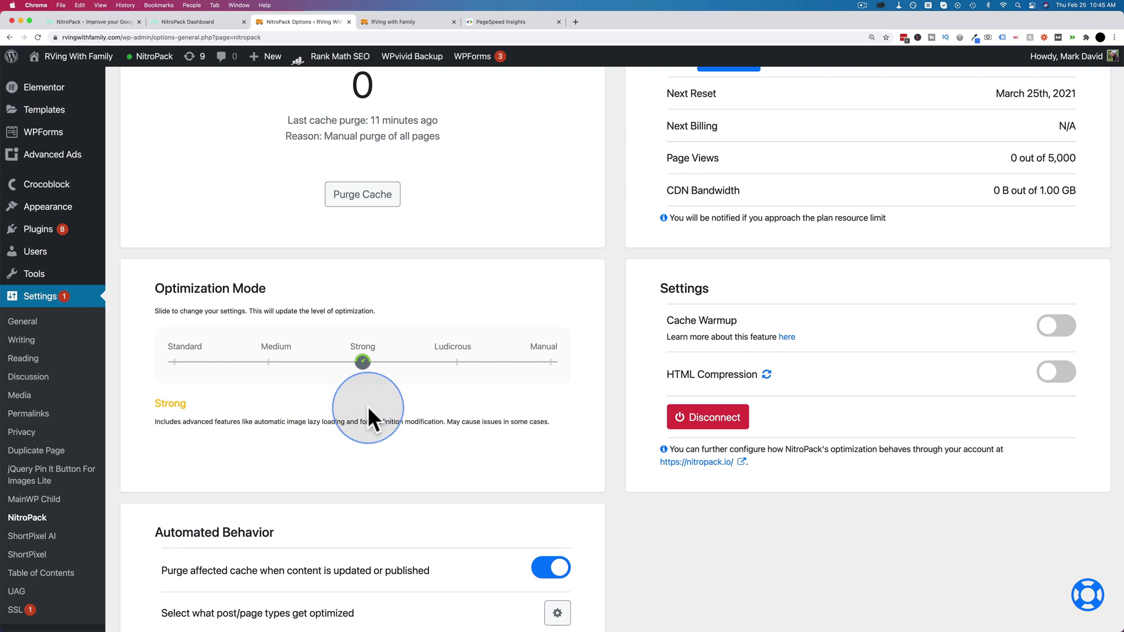
{"action": "left_click", "coordinate": [457, 361]}
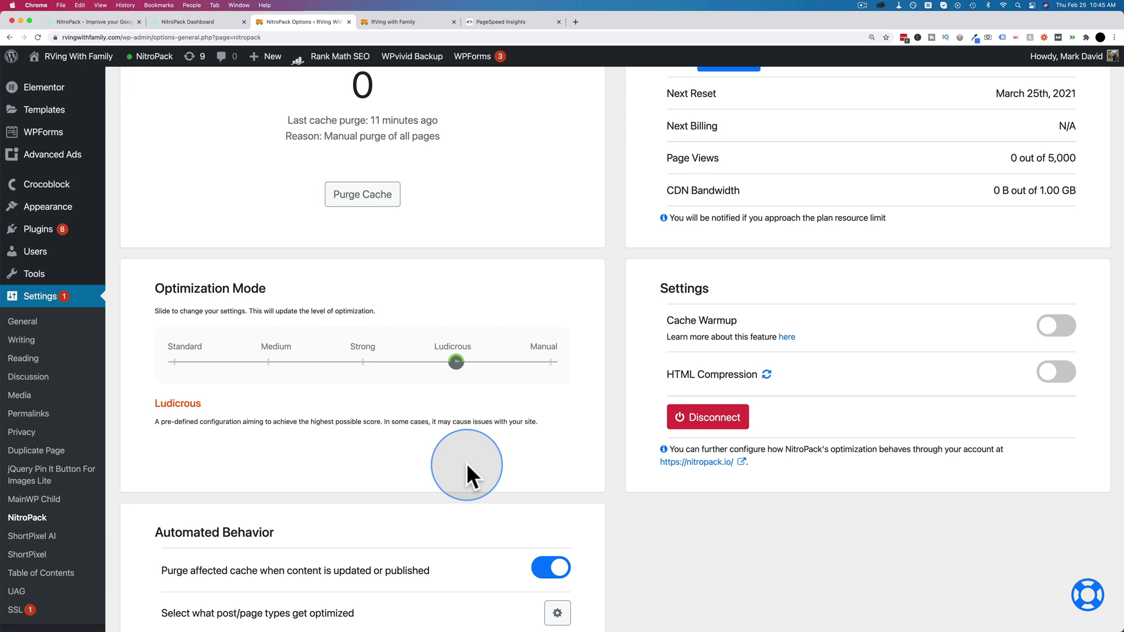
- Turn on Cache Warmup and HTML Compression, then return to the NitroPack account
{"action": "scroll", "coordinate": [786, 440], "scroll_direction": "up", "scroll_amount": 2}
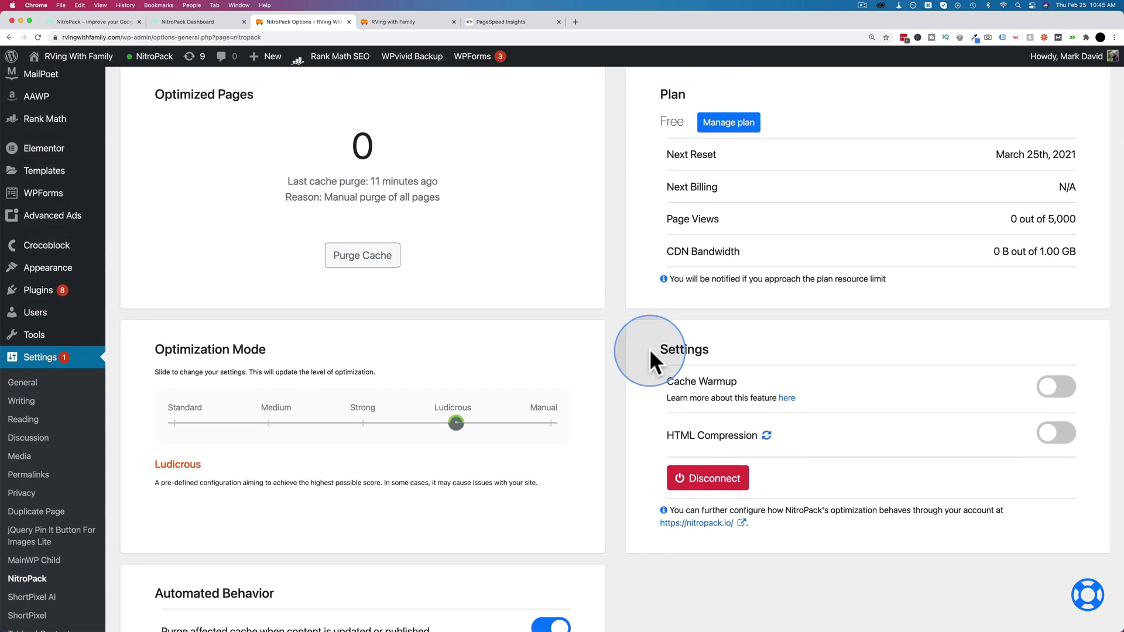
{"action": "left_click", "coordinate": [1049, 386]}
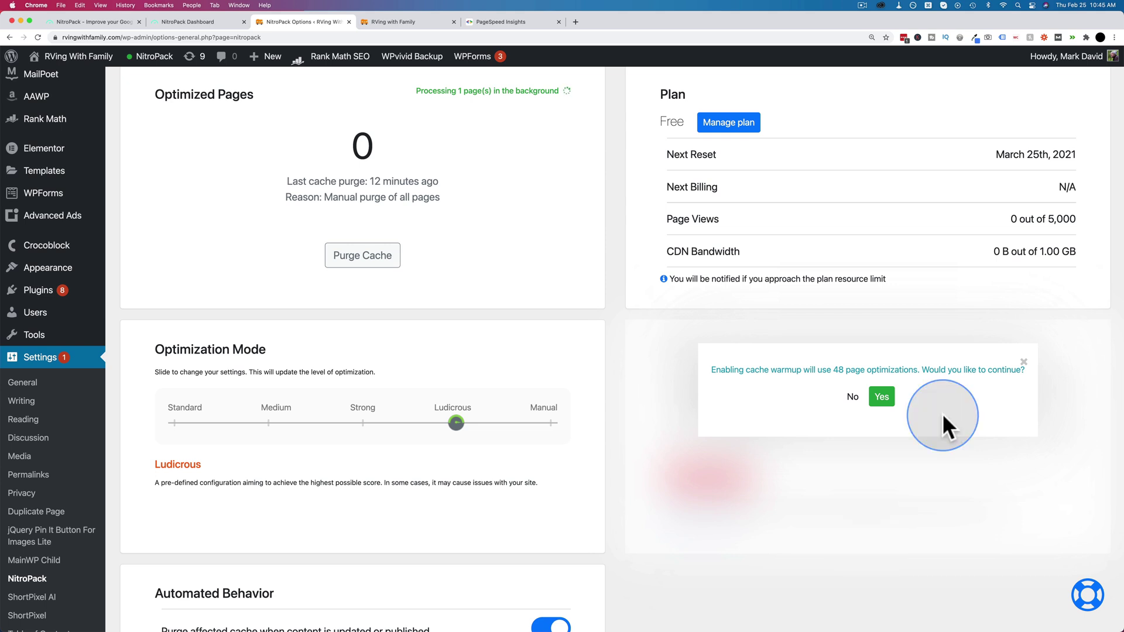
{"action": "left_click", "coordinate": [881, 396]}
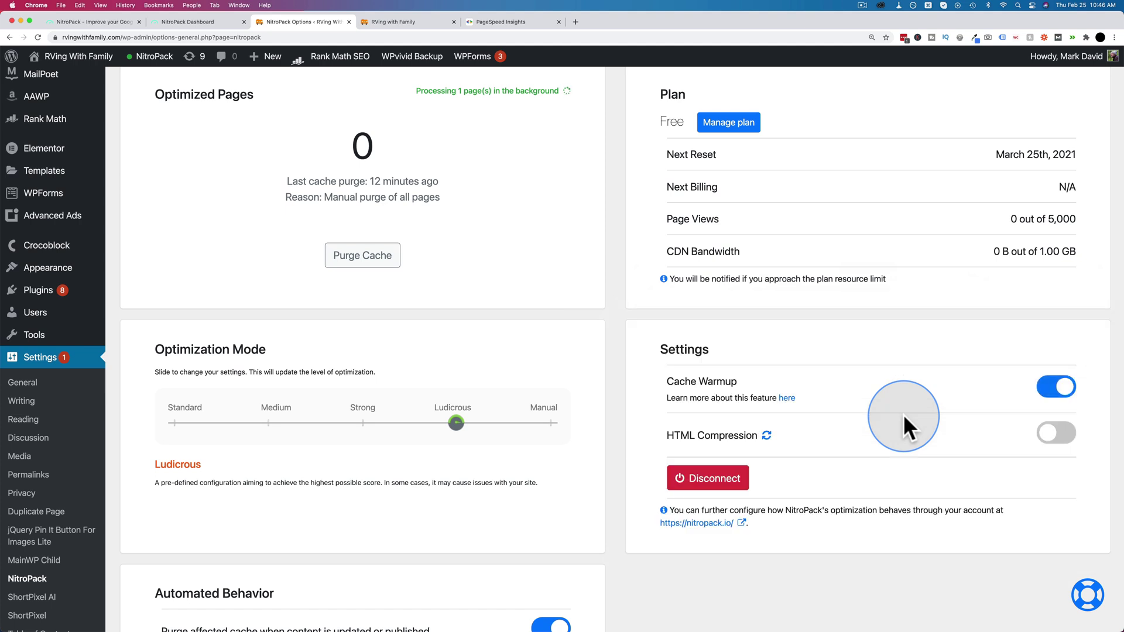
{"action": "left_click", "coordinate": [1060, 439]}
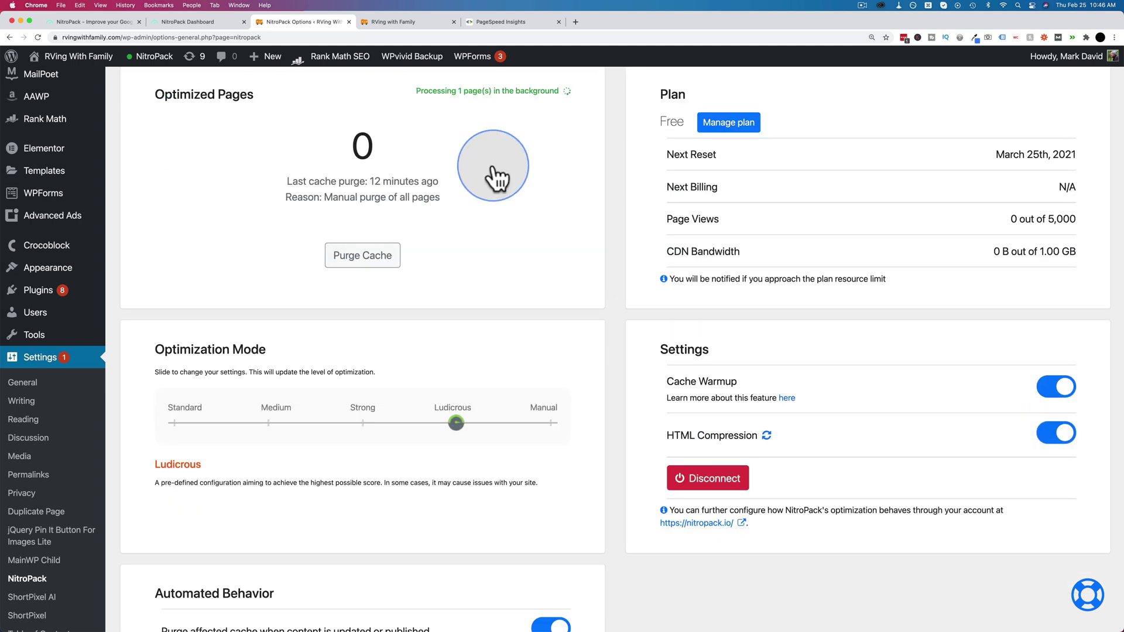
{"action": "left_click", "coordinate": [205, 22]}
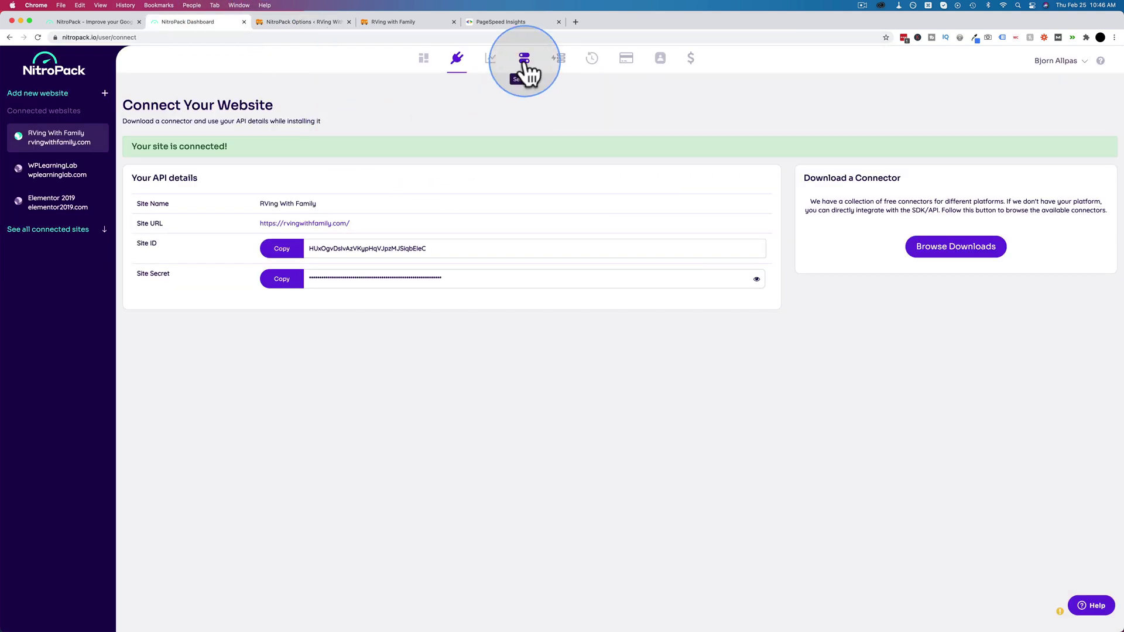
- Scroll the NitroPack site settings down to General Settings, below the Ludicrous mode setting
{"action": "scroll", "coordinate": [578, 290], "scroll_direction": "down", "scroll_amount": 2}
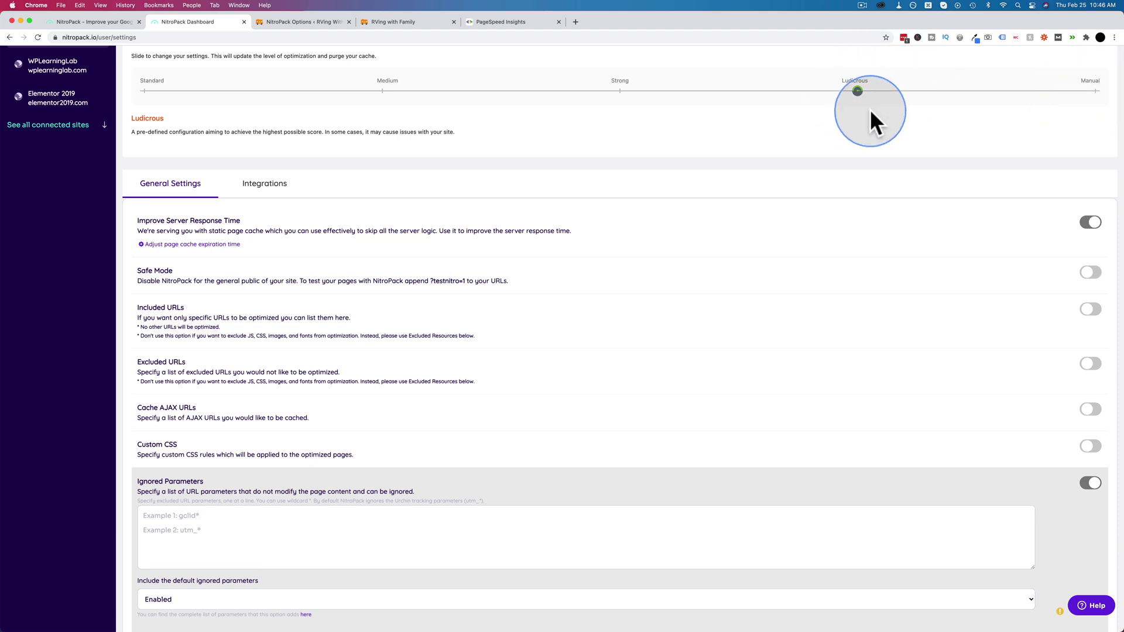
{"action": "scroll", "coordinate": [644, 240], "scroll_direction": "down", "scroll_amount": 2}
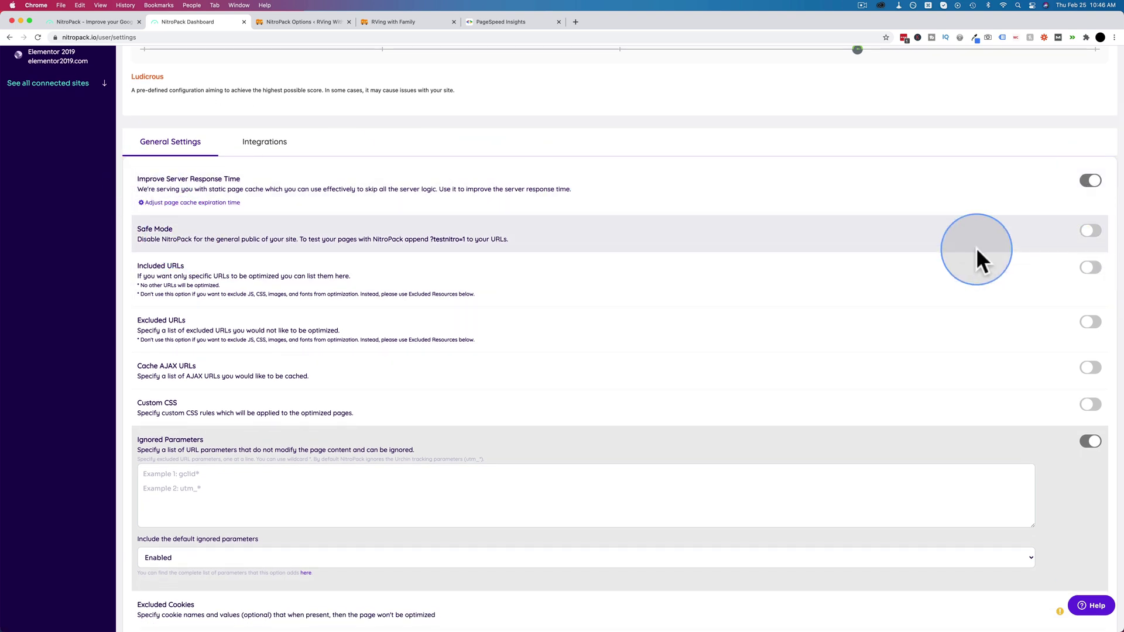
{"action": "scroll", "coordinate": [977, 258], "scroll_direction": "down", "scroll_amount": 3}
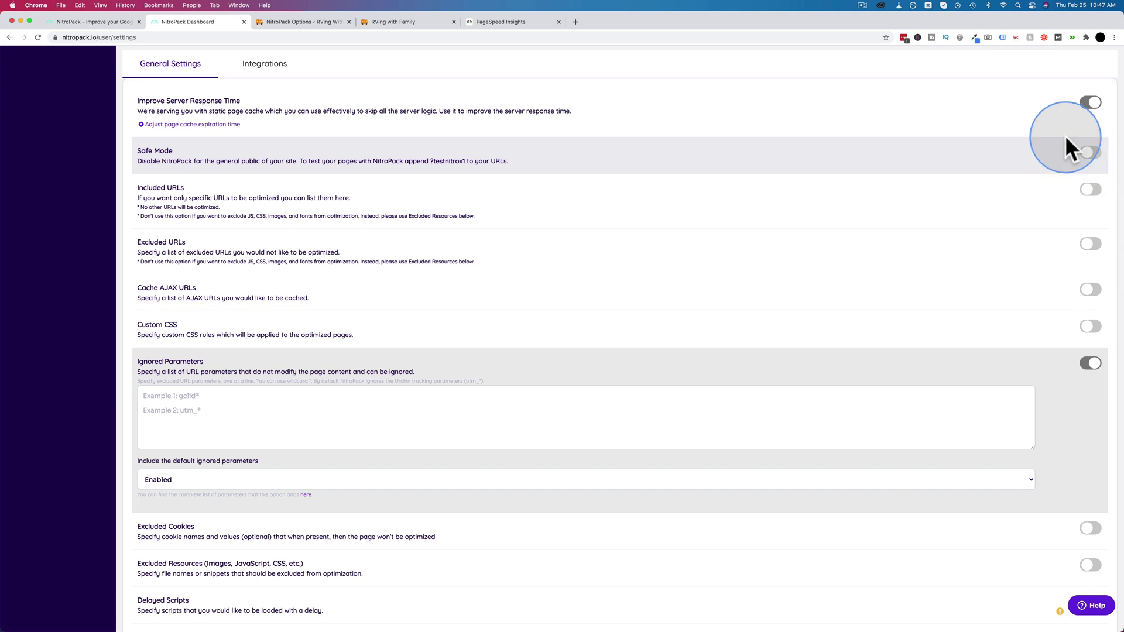
- Switch Included URLs on and back off, leaving it disabled
{"action": "scroll", "coordinate": [996, 157], "scroll_direction": "down", "scroll_amount": 1}
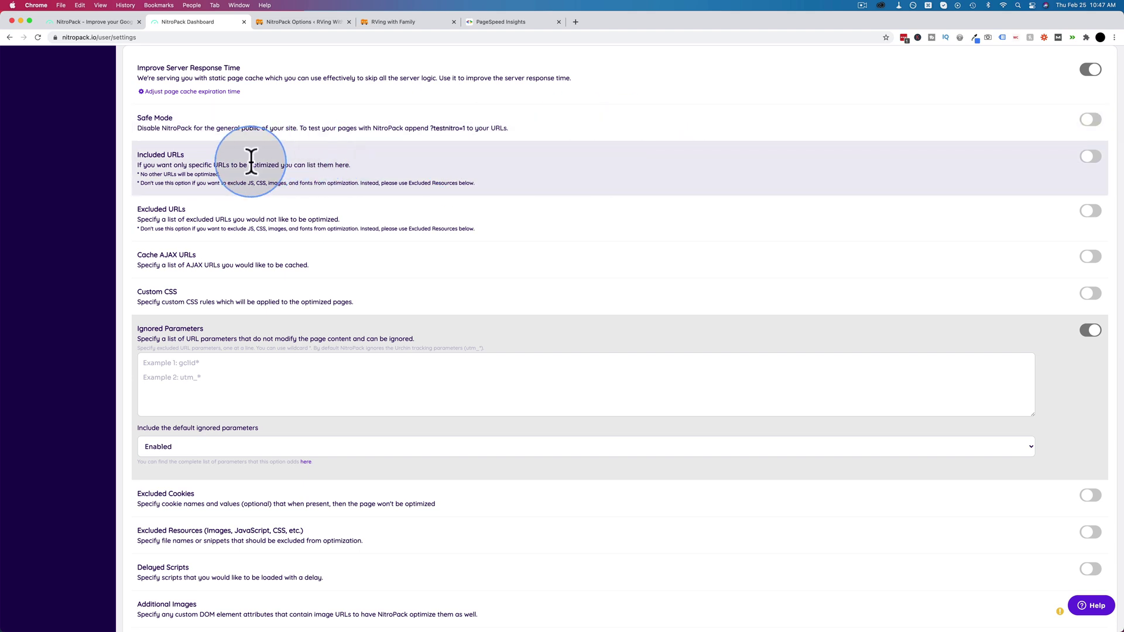
{"action": "left_click", "coordinate": [1089, 158]}
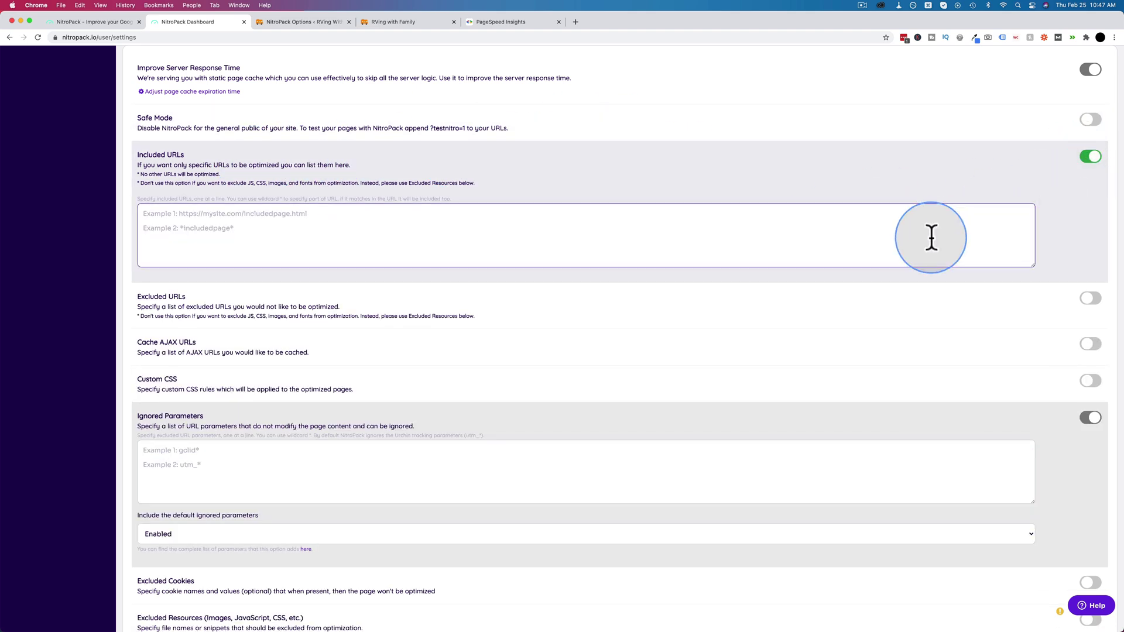
{"action": "left_click", "coordinate": [1089, 158]}
- Enable Delayed Scripts, add an empty Script URL entry and highlight the typical-scripts hint
{"action": "scroll", "coordinate": [984, 176], "scroll_direction": "down", "scroll_amount": 2}
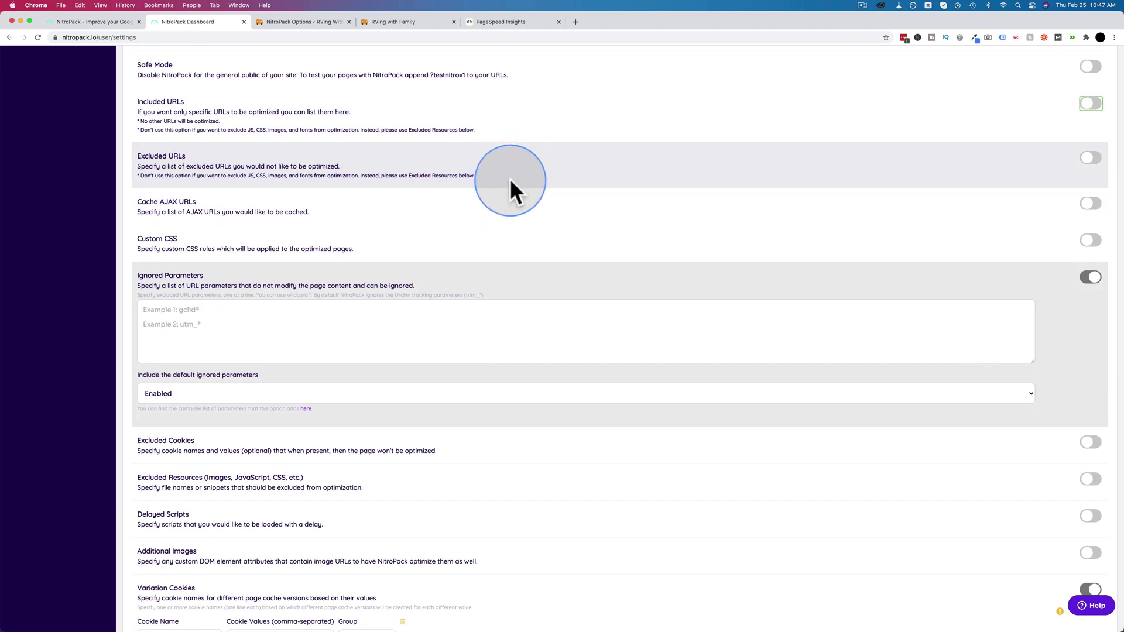
{"action": "scroll", "coordinate": [451, 168], "scroll_direction": "down", "scroll_amount": 1}
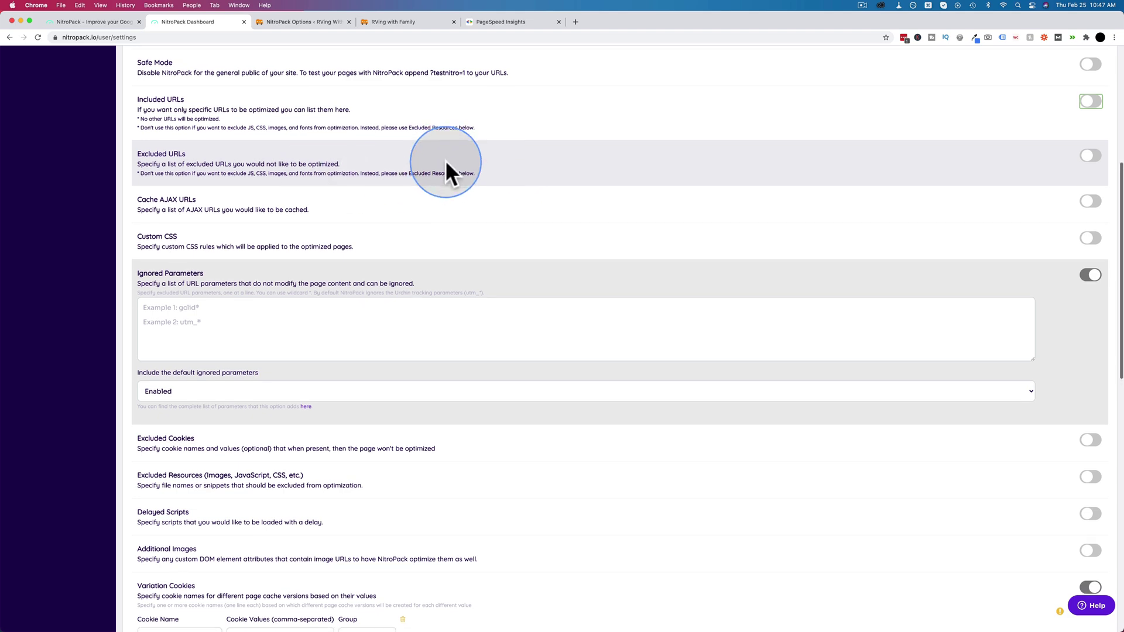
{"action": "scroll", "coordinate": [188, 153], "scroll_direction": "down", "scroll_amount": 1}
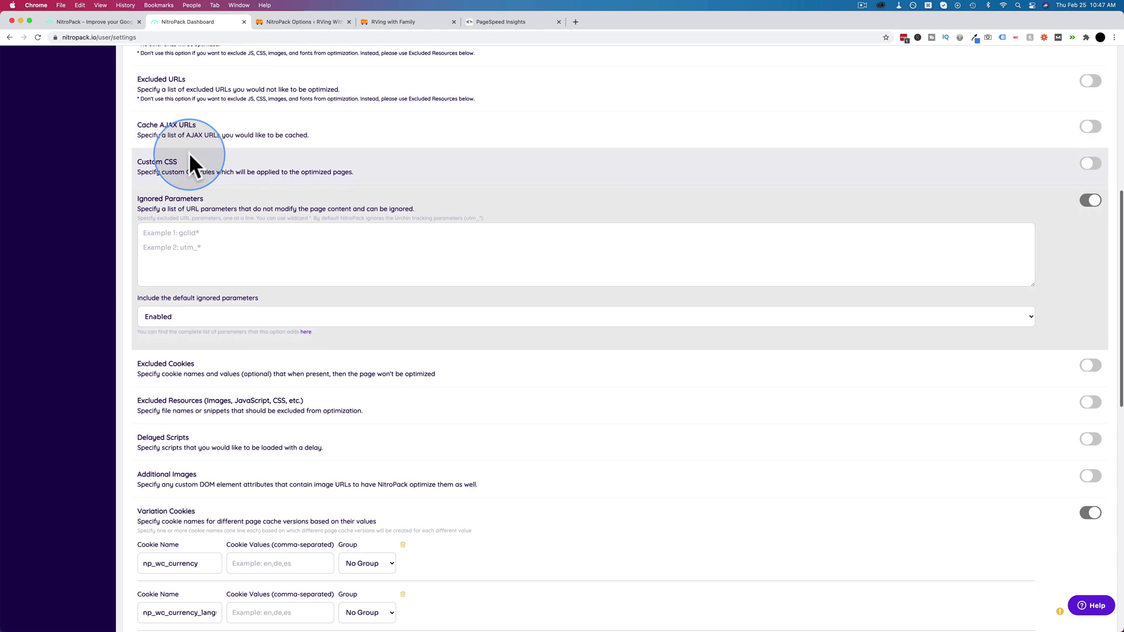
{"action": "scroll", "coordinate": [396, 174], "scroll_direction": "down", "scroll_amount": 3}
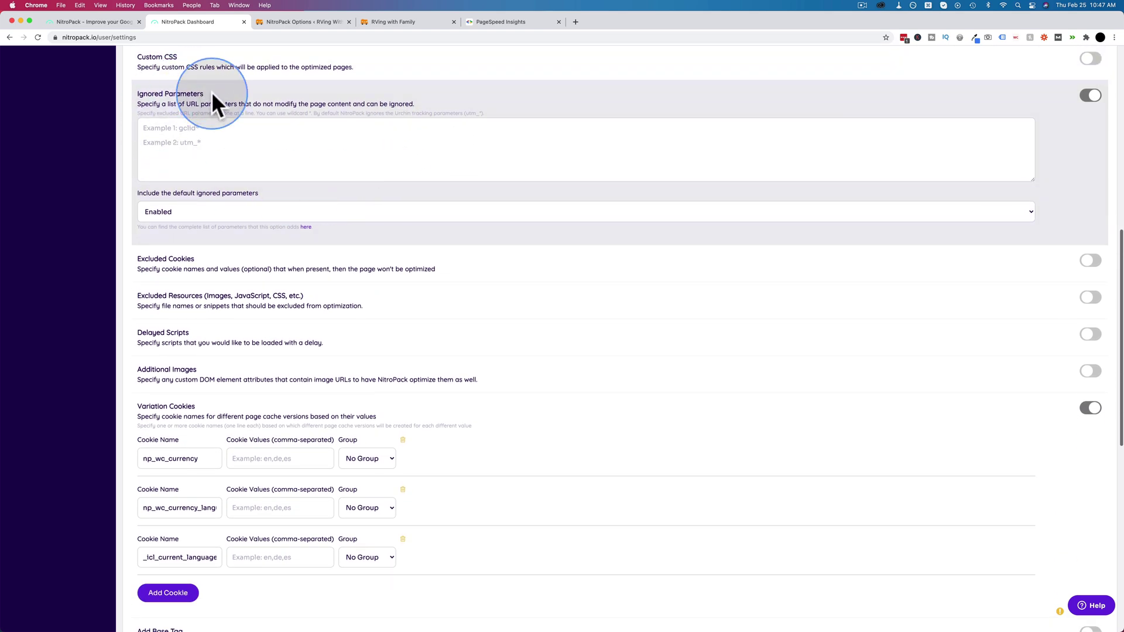
{"action": "scroll", "coordinate": [568, 200], "scroll_direction": "down", "scroll_amount": 4}
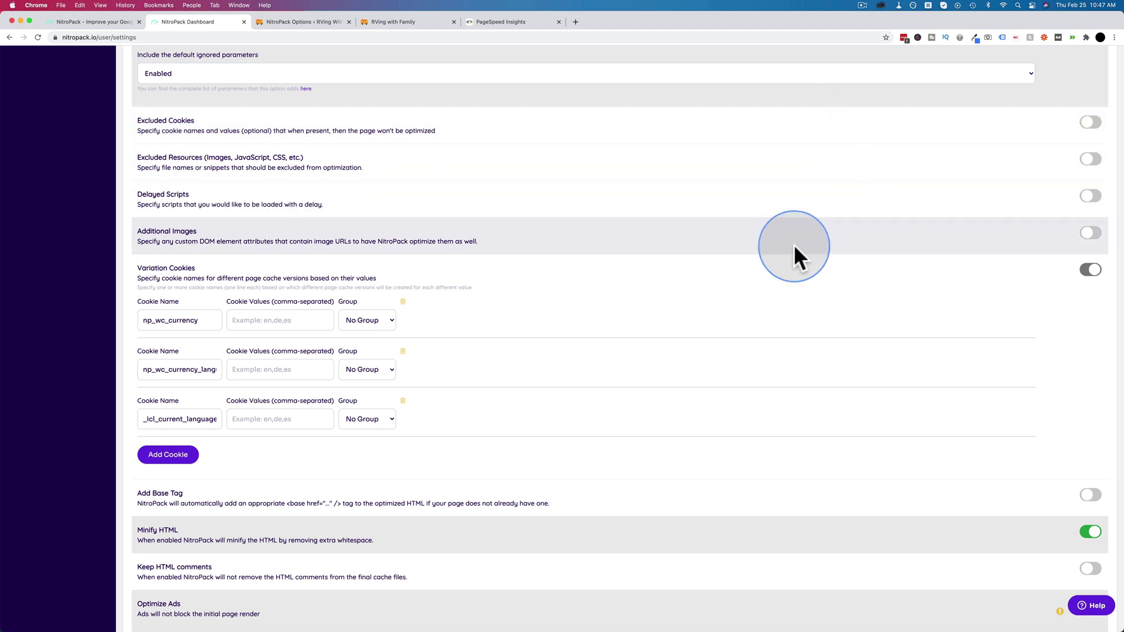
{"action": "scroll", "coordinate": [578, 153], "scroll_direction": "down", "scroll_amount": 2}
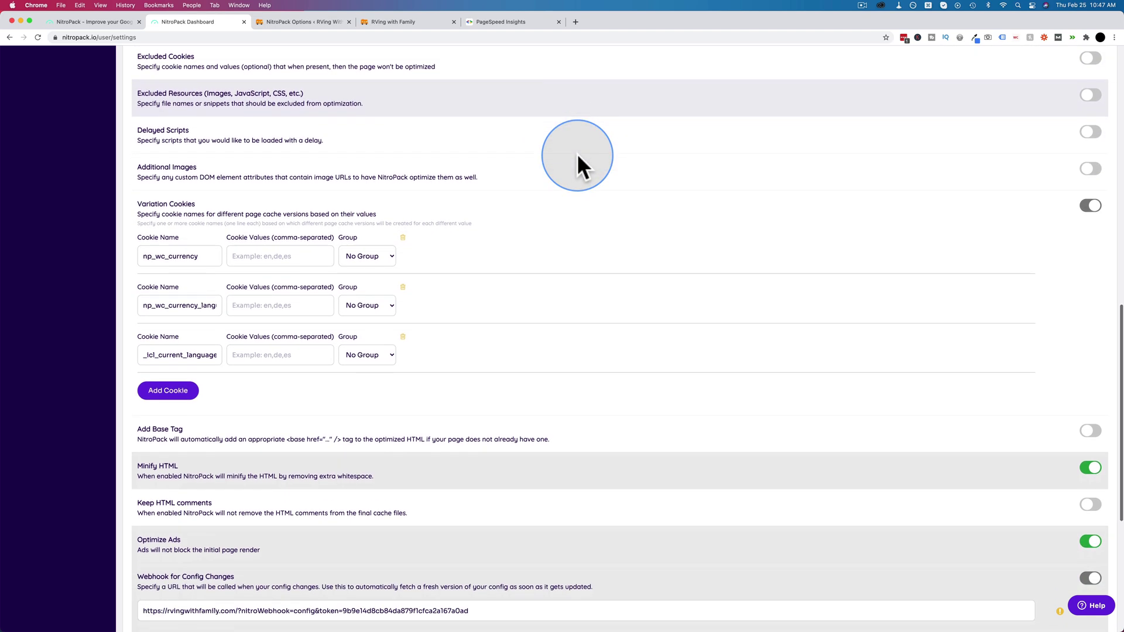
{"action": "left_click", "coordinate": [1087, 128]}
{"action": "left_click", "coordinate": [188, 170]}
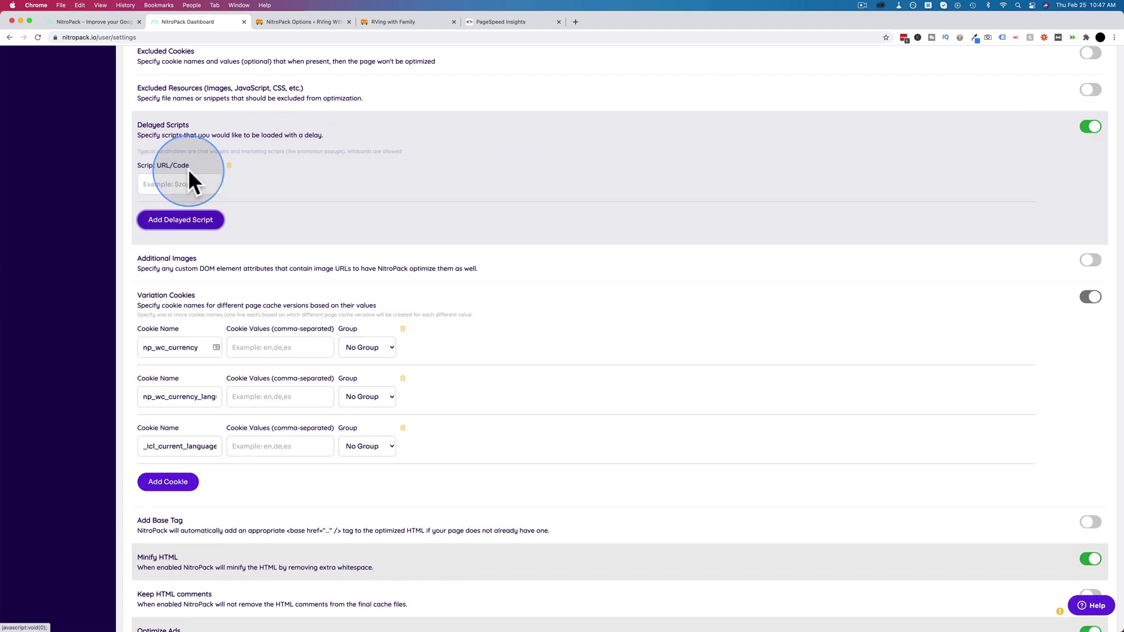
{"action": "left_click", "coordinate": [183, 184]}
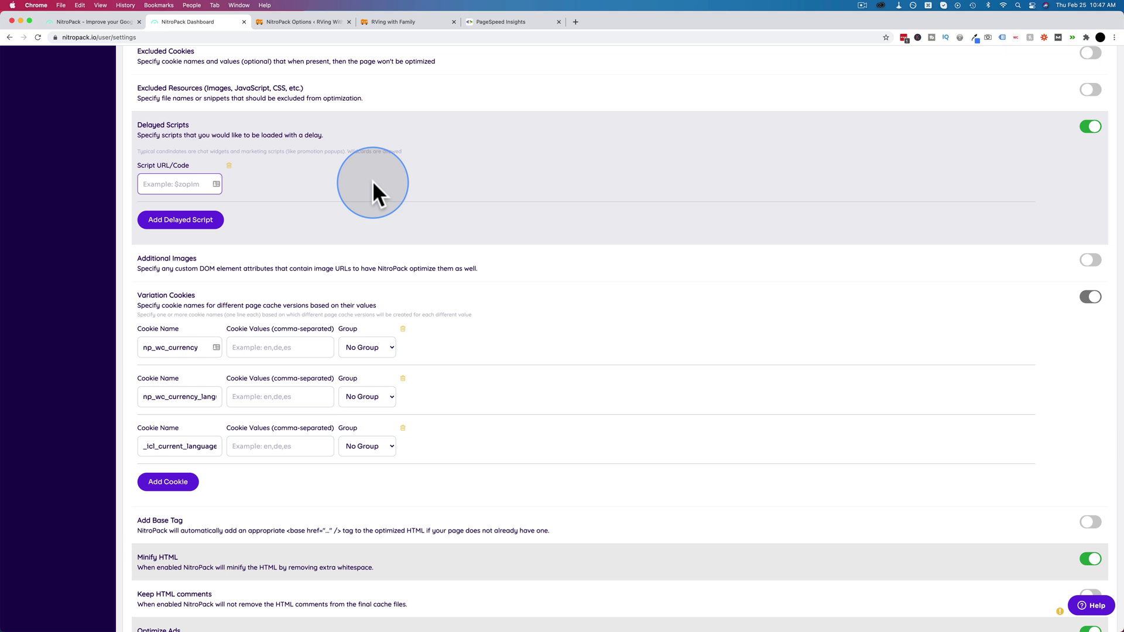
{"action": "left_click_drag", "start_coordinate": [198, 152], "coordinate": [402, 152]}
{"action": "left_click_drag", "start_coordinate": [291, 153], "coordinate": [359, 152]}
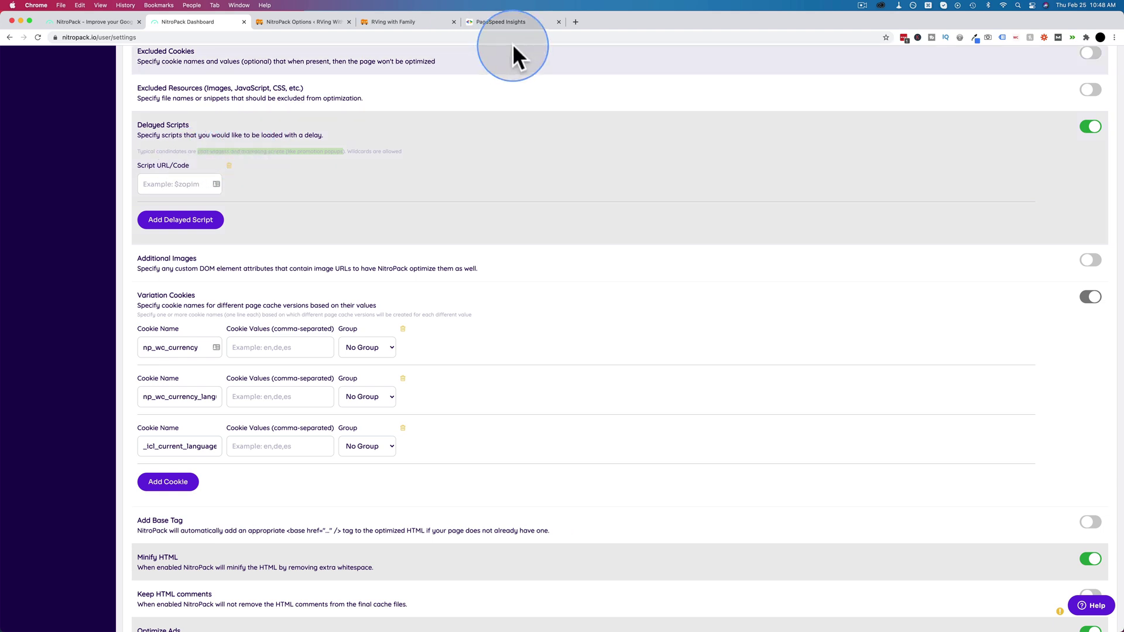
- Remove the empty delayed script entry and switch Delayed Scripts back off
{"action": "left_click", "coordinate": [228, 166]}
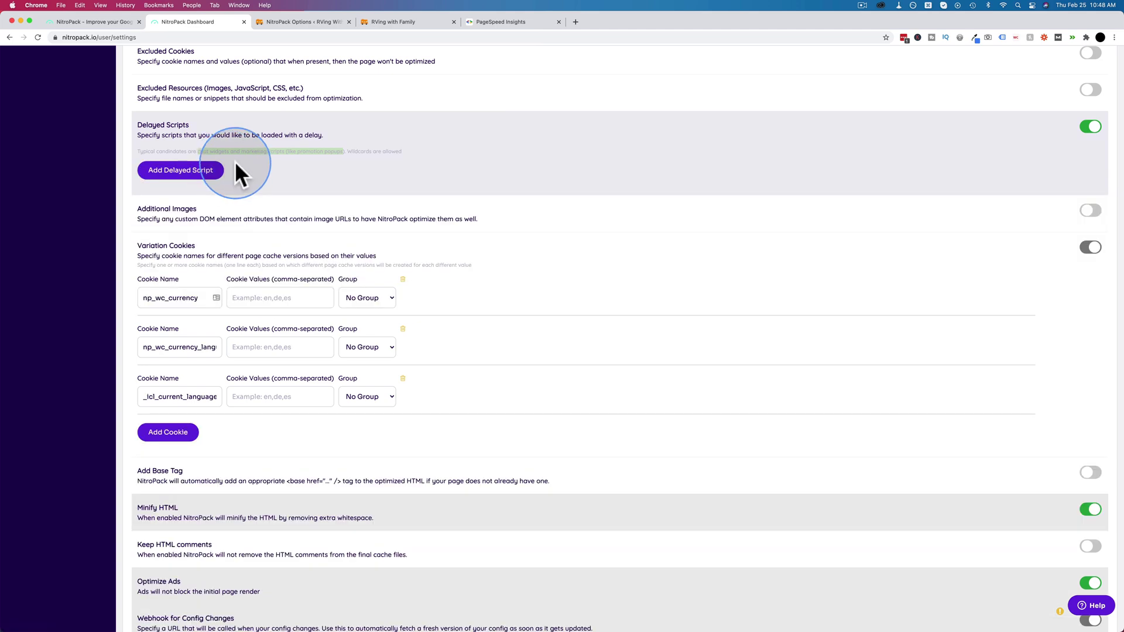
{"action": "left_click", "coordinate": [1091, 128]}
{"action": "scroll", "coordinate": [890, 143], "scroll_direction": "down", "scroll_amount": 5}
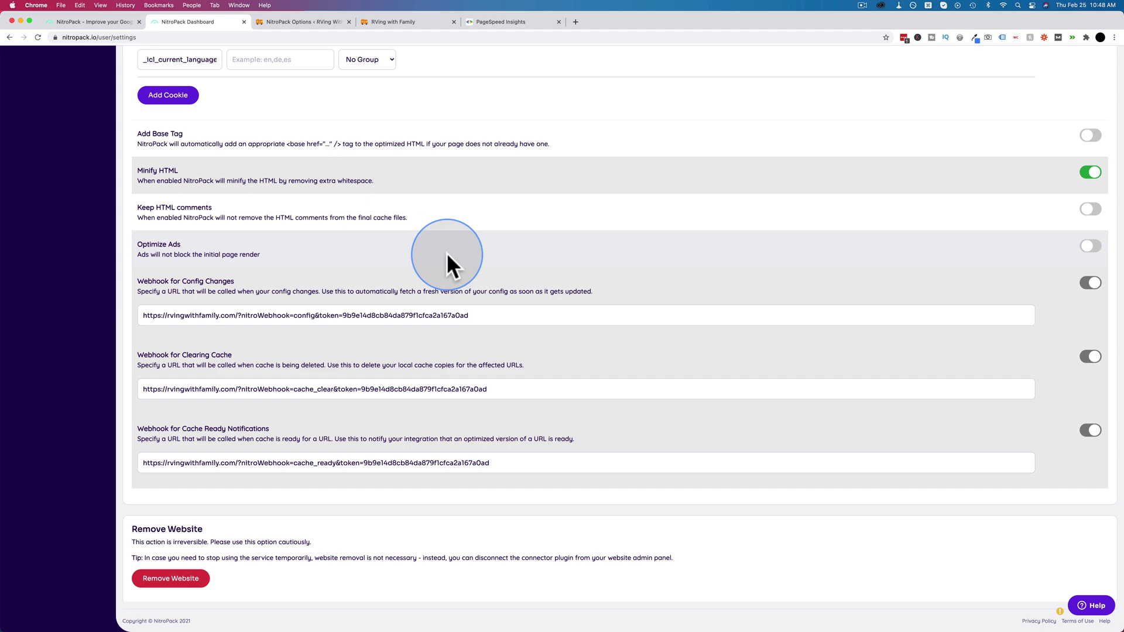
- Turn on Optimize Ads, confirming despite the ad-network conflict warning
{"action": "left_click", "coordinate": [1088, 245]}
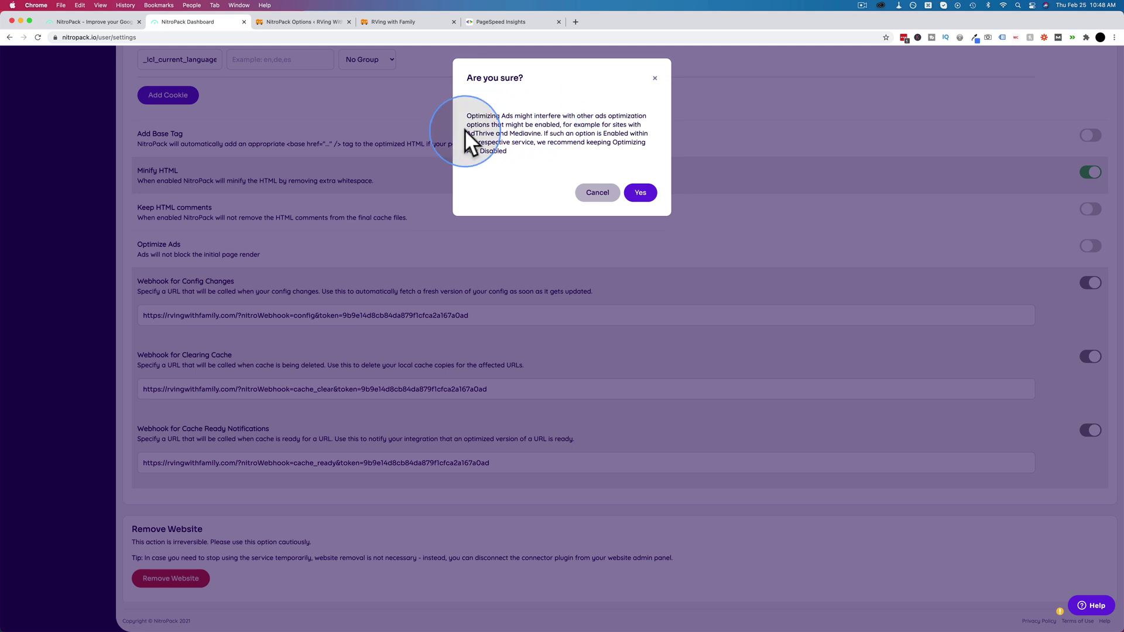
{"action": "left_click_drag", "start_coordinate": [467, 133], "coordinate": [540, 136]}
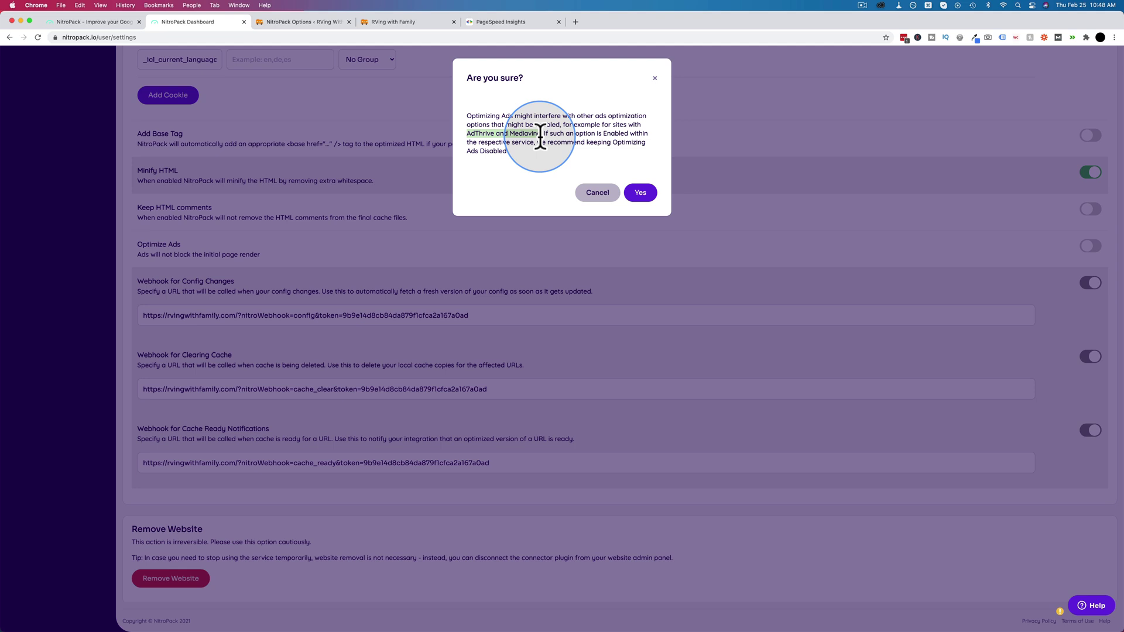
{"action": "left_click", "coordinate": [644, 194]}
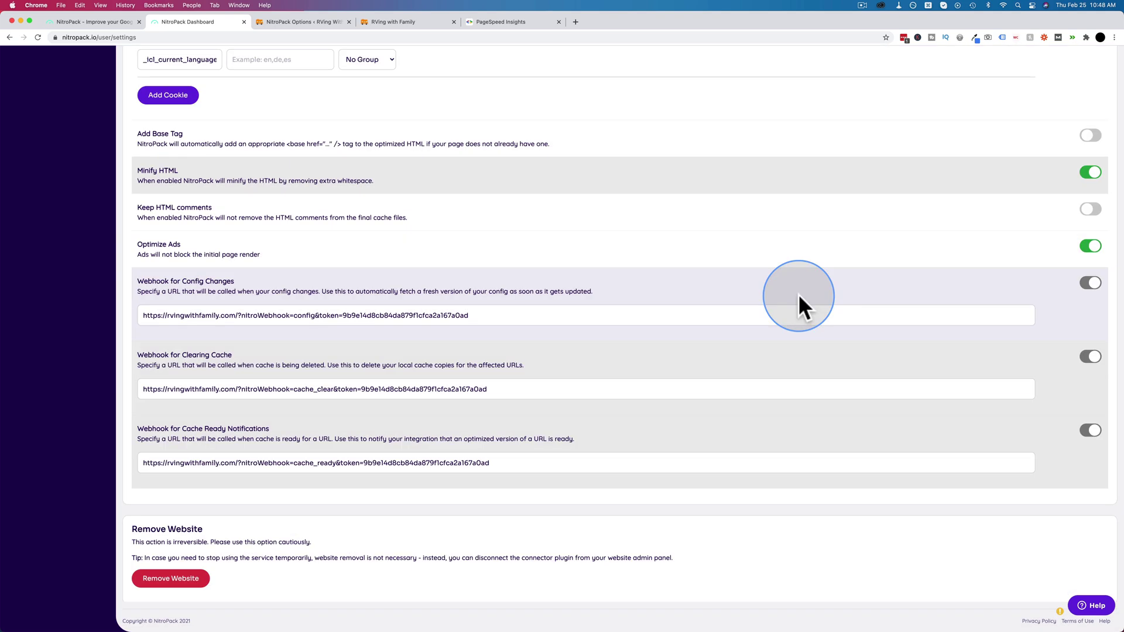
{"action": "scroll", "coordinate": [799, 294], "scroll_direction": "up", "scroll_amount": 20}
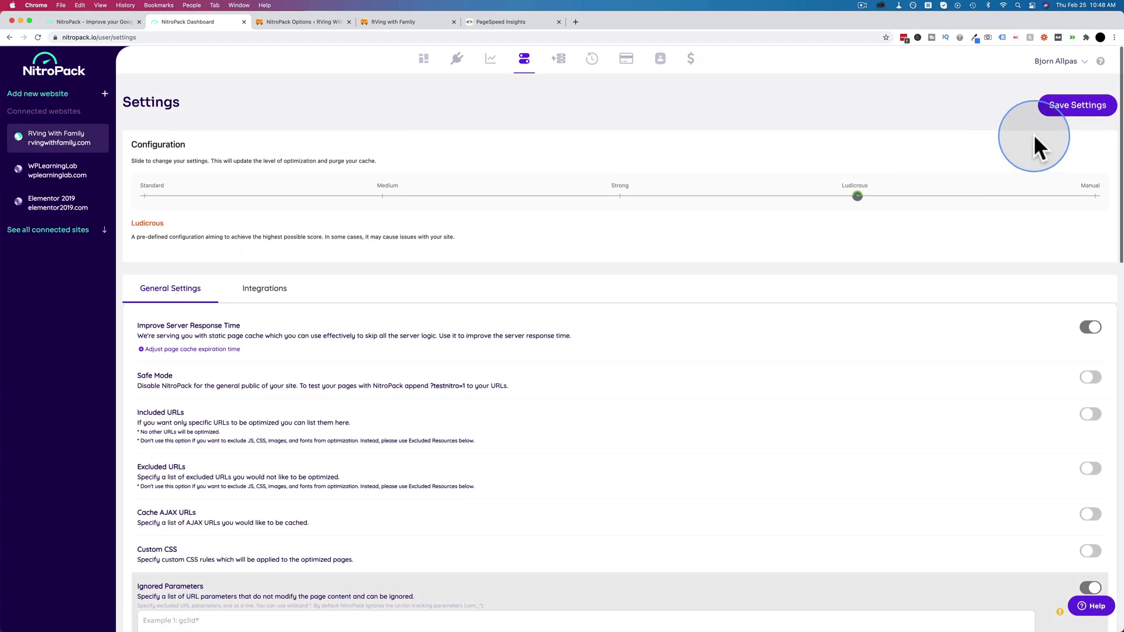
- Save the NitroPack website settings and return to the WordPress plugin page
{"action": "left_click", "coordinate": [1080, 105]}
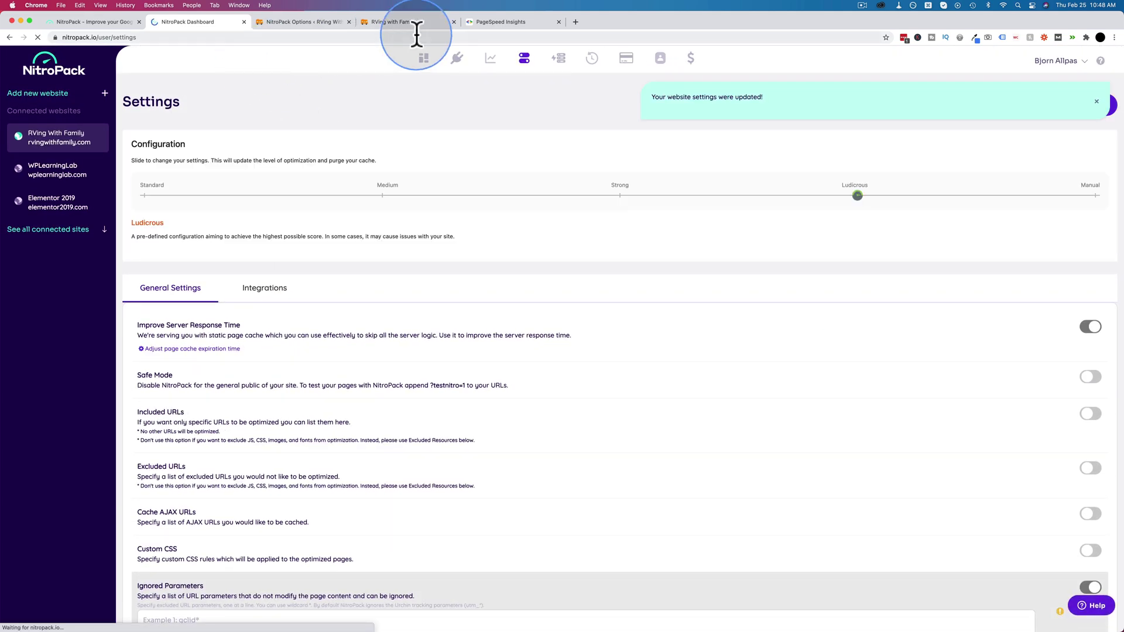
{"action": "left_click", "coordinate": [322, 23]}
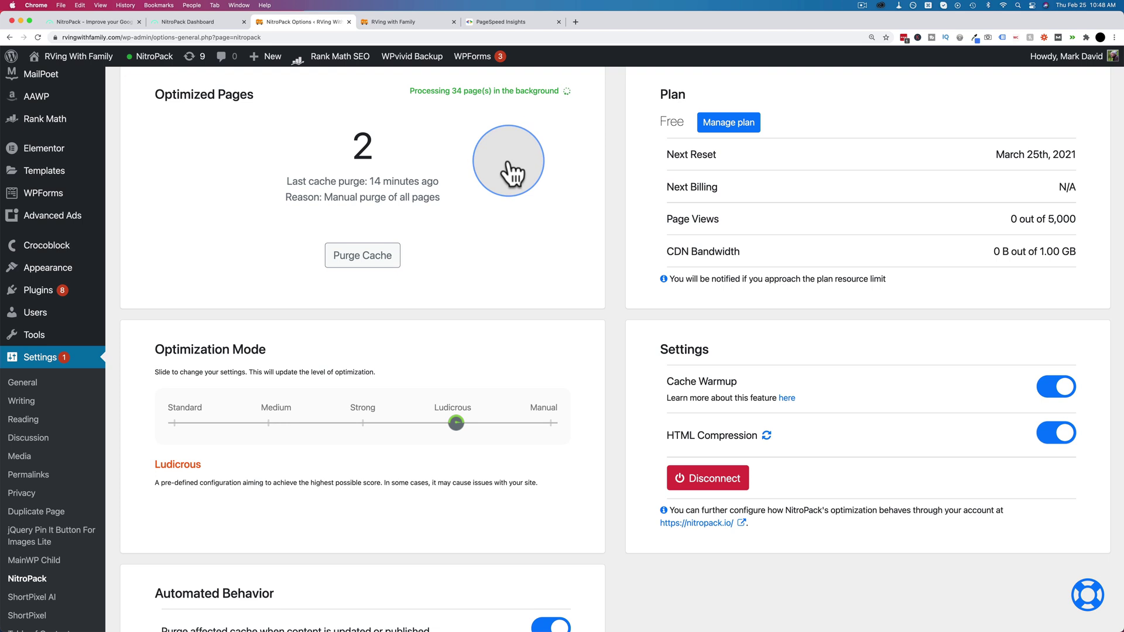
{"action": "scroll", "coordinate": [507, 164], "scroll_direction": "up", "scroll_amount": 2}
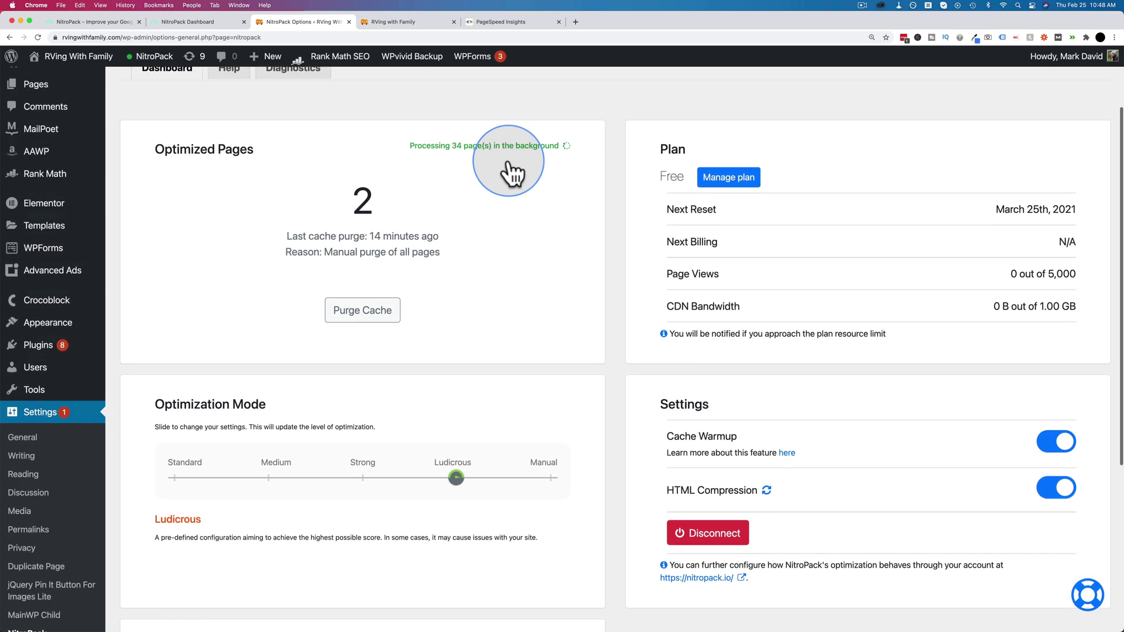
- Show optimized-page counts by mobile, tablet and desktop, then open NitroPack's Optimizations list
{"action": "left_click", "coordinate": [381, 198]}
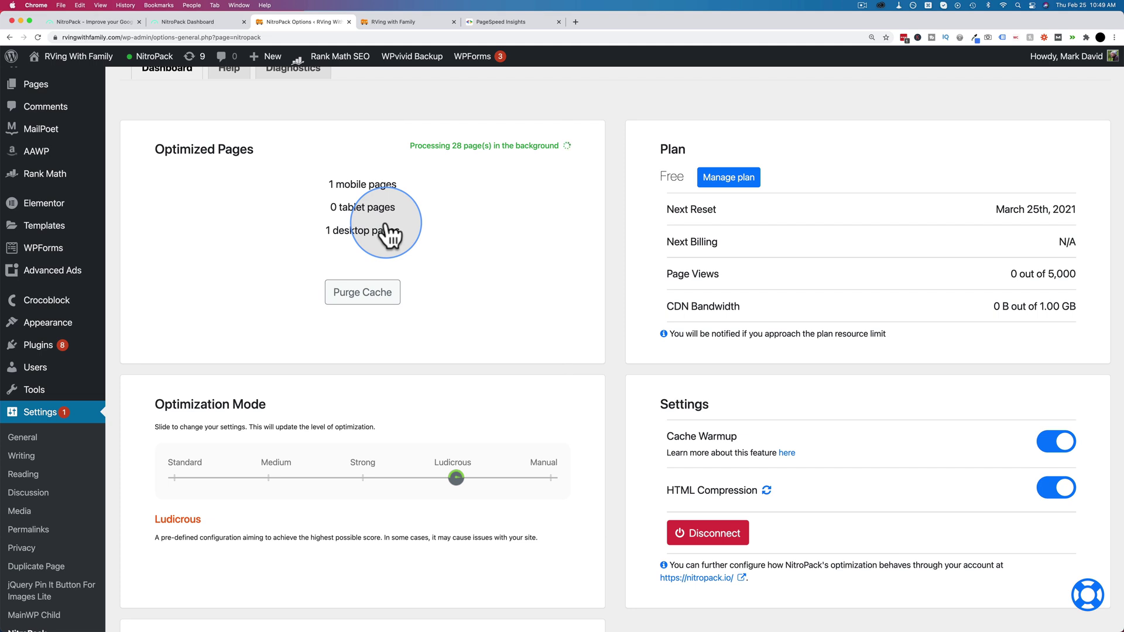
{"action": "left_click", "coordinate": [193, 24]}
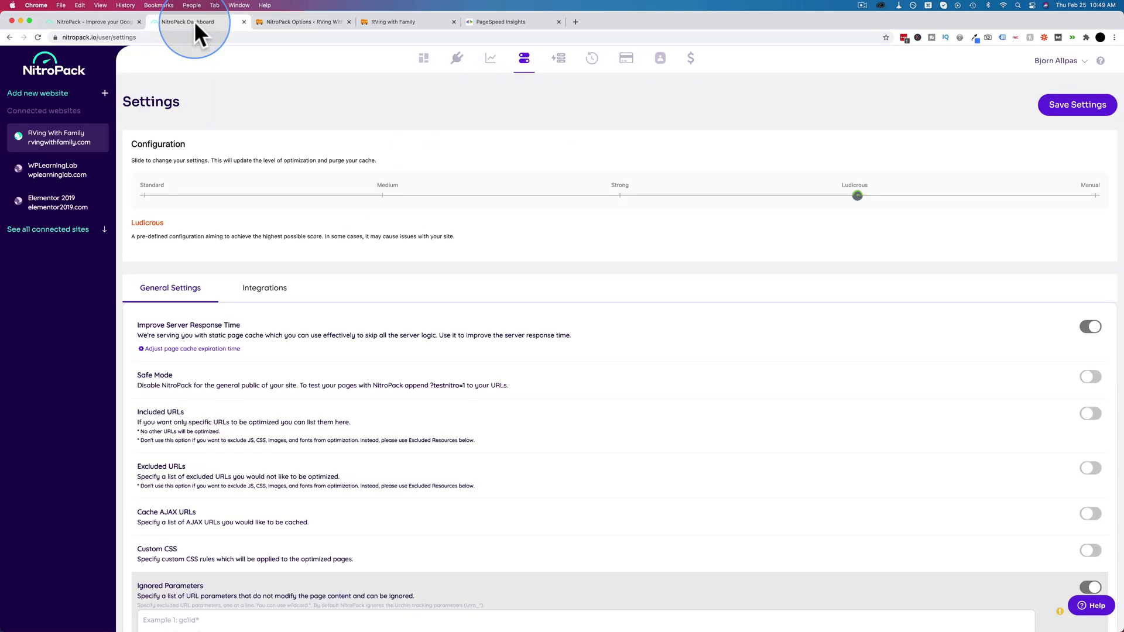
{"action": "left_click", "coordinate": [492, 65]}
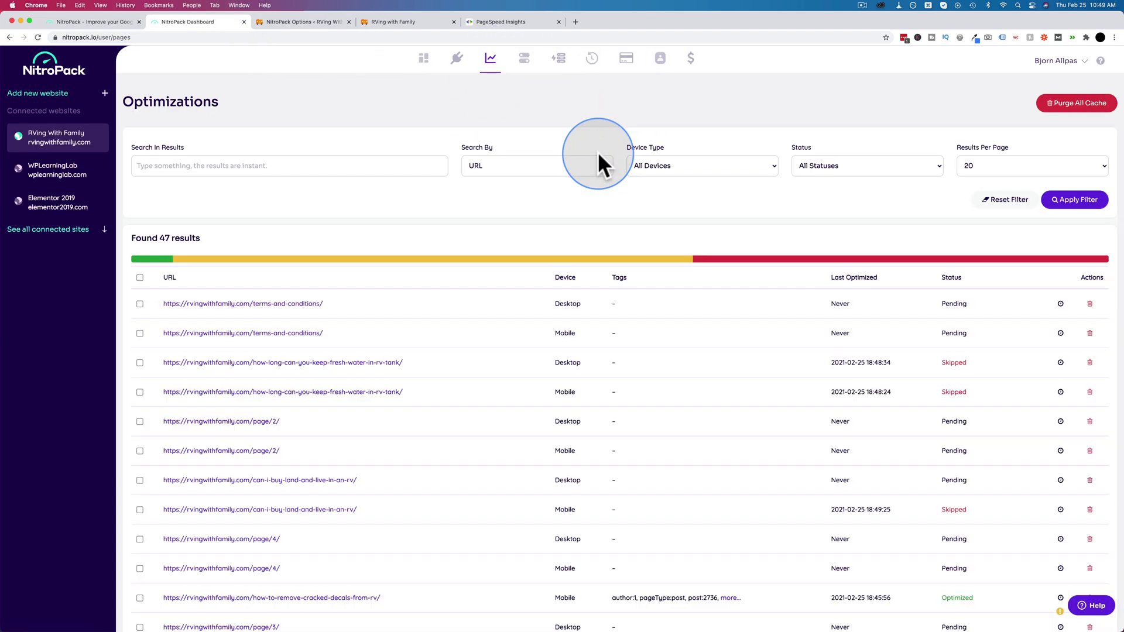
- Scroll through the Optimizations table, checking each URL's device, last-optimized time, status and Skipped reasons
{"action": "scroll", "coordinate": [691, 274], "scroll_direction": "down", "scroll_amount": 3}
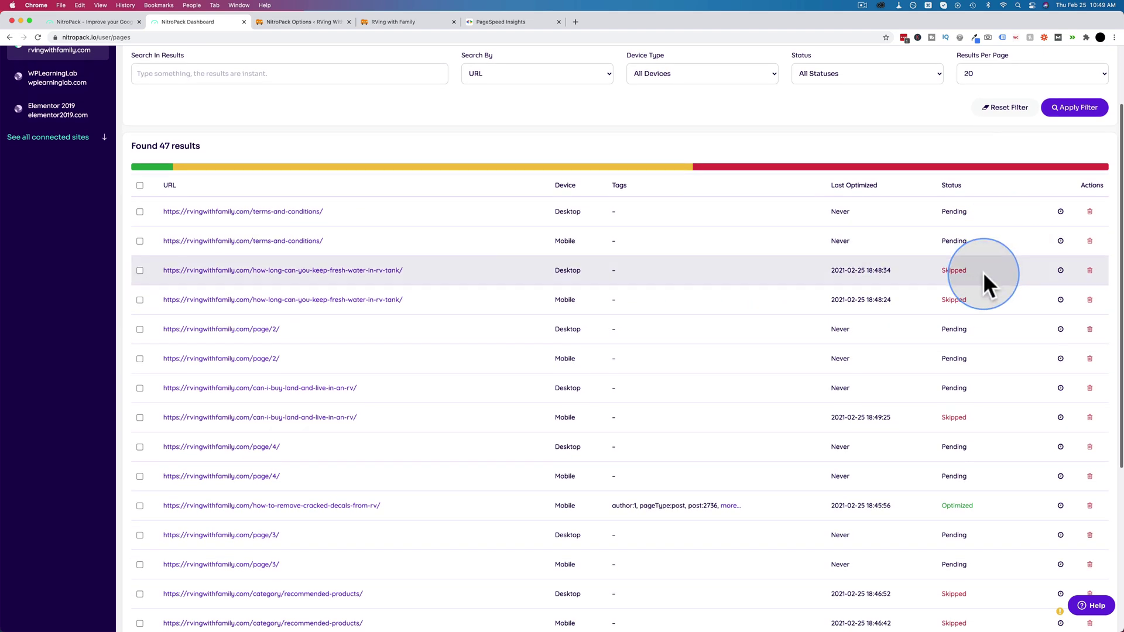
{"action": "scroll", "coordinate": [946, 268], "scroll_direction": "down", "scroll_amount": 2}
{"action": "scroll", "coordinate": [947, 268], "scroll_direction": "down", "scroll_amount": 1}
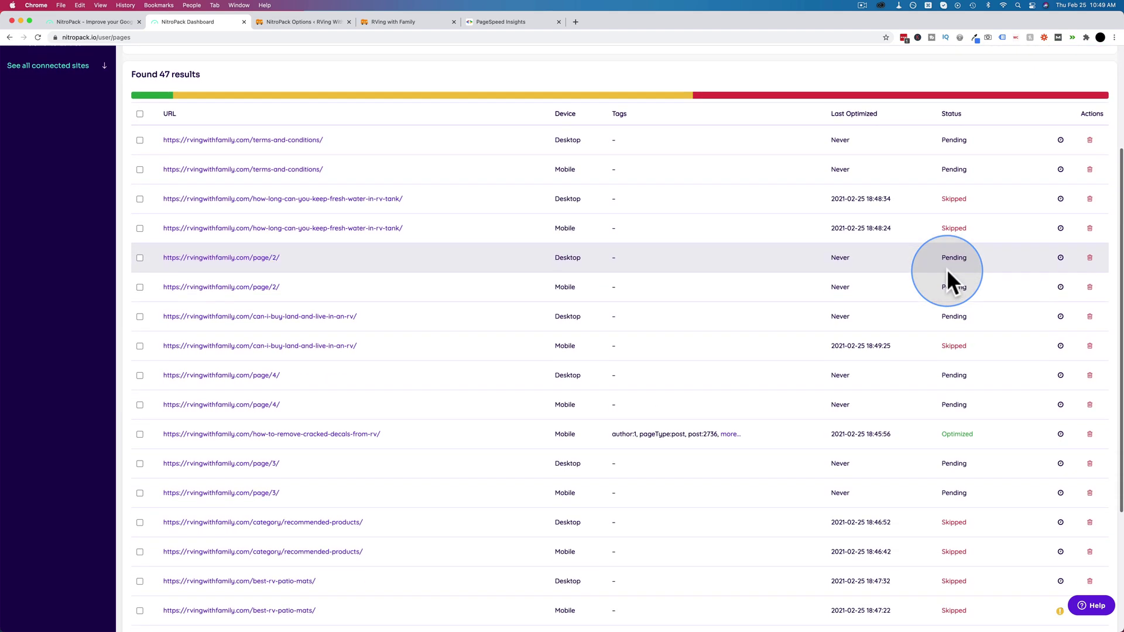
{"action": "mouse_move", "coordinate": [954, 225]}
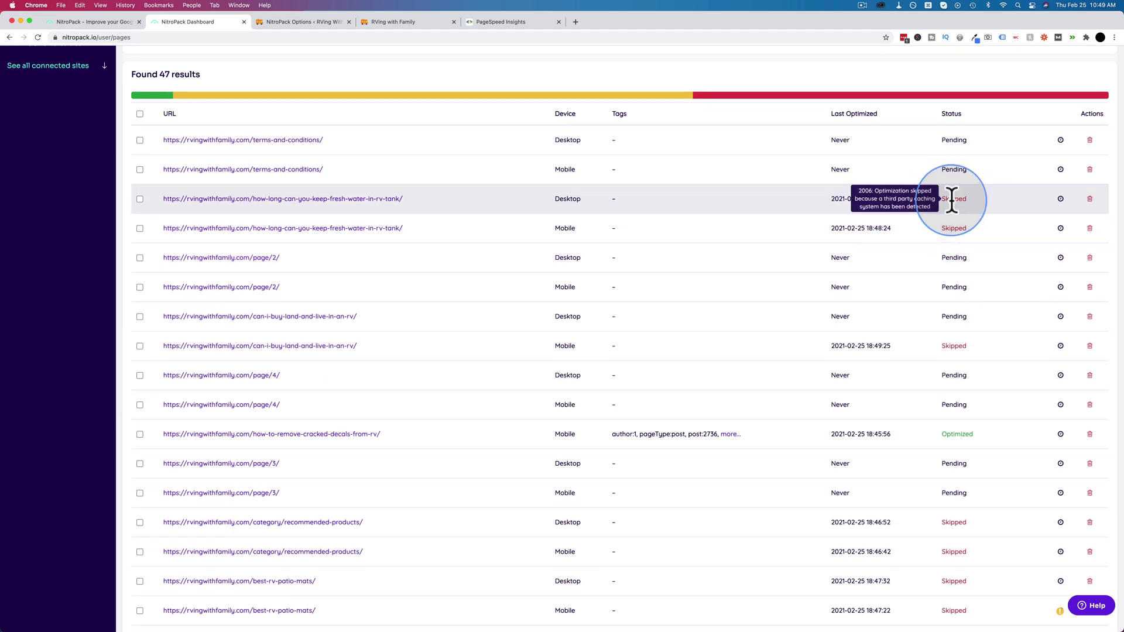
{"action": "scroll", "coordinate": [954, 225], "scroll_direction": "down", "scroll_amount": 5}
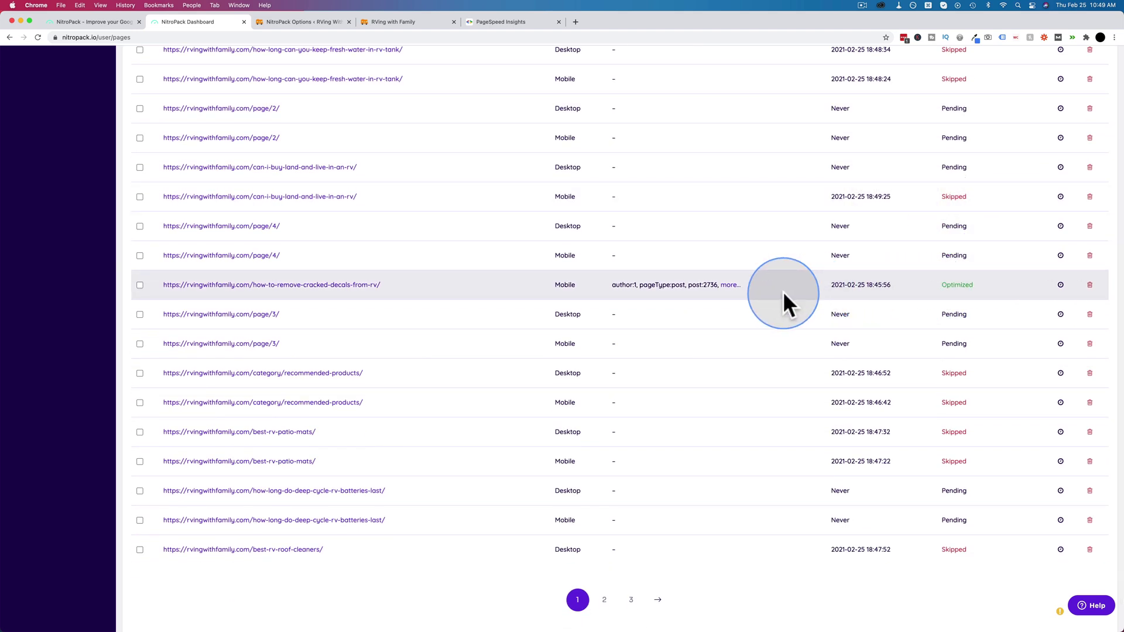
{"action": "scroll", "coordinate": [806, 284], "scroll_direction": "down", "scroll_amount": 2}
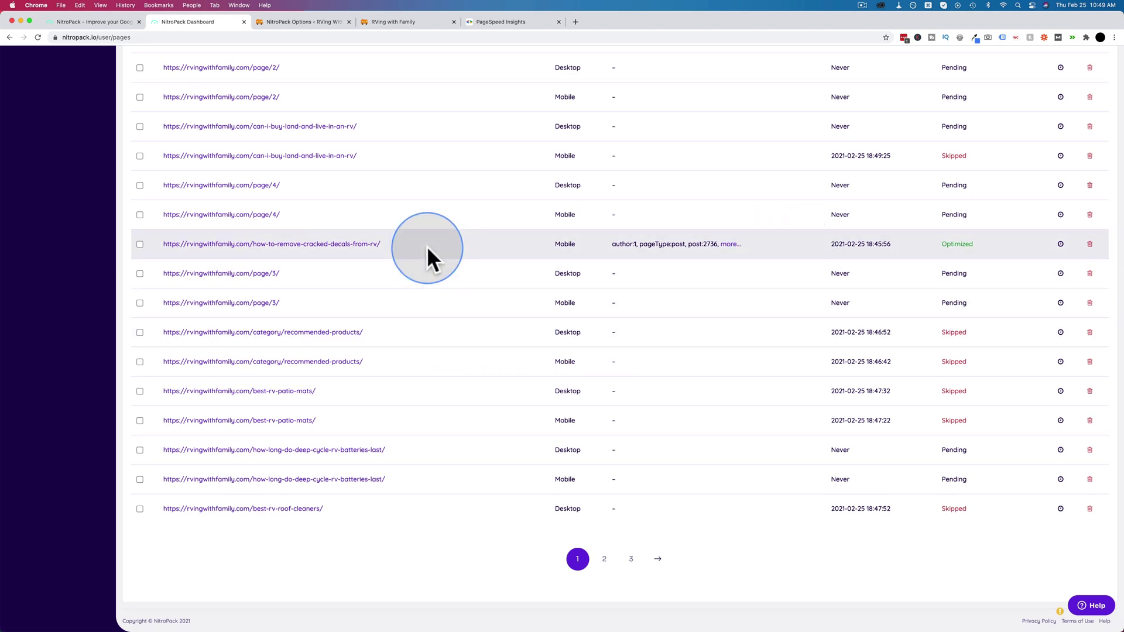
{"action": "scroll", "coordinate": [427, 246], "scroll_direction": "up", "scroll_amount": 5}
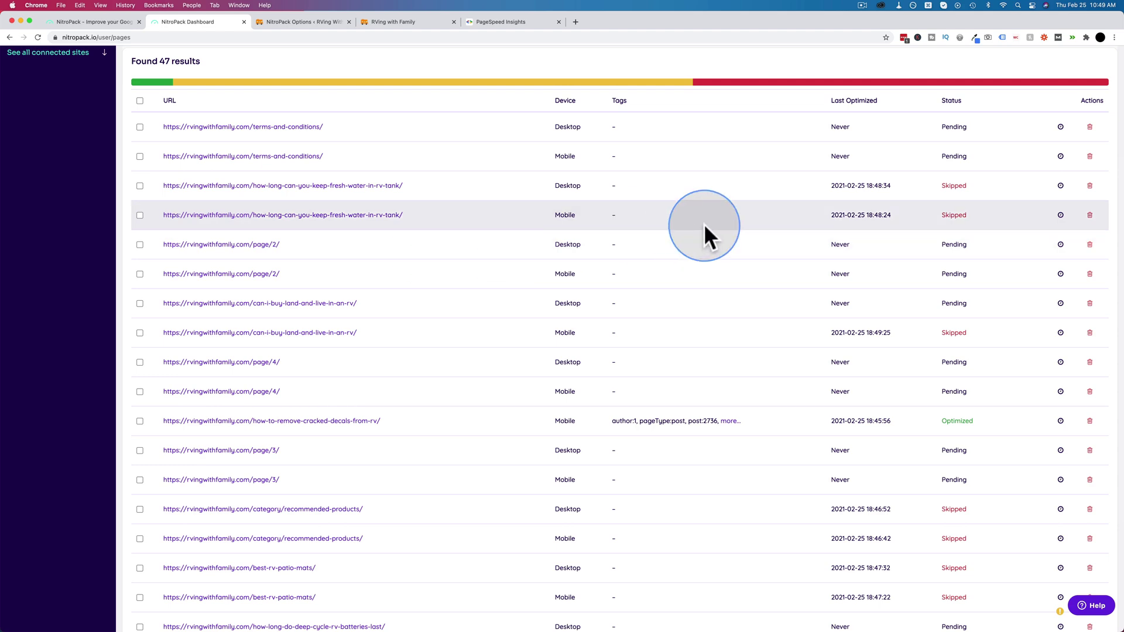
{"action": "scroll", "coordinate": [705, 227], "scroll_direction": "up", "scroll_amount": 5}
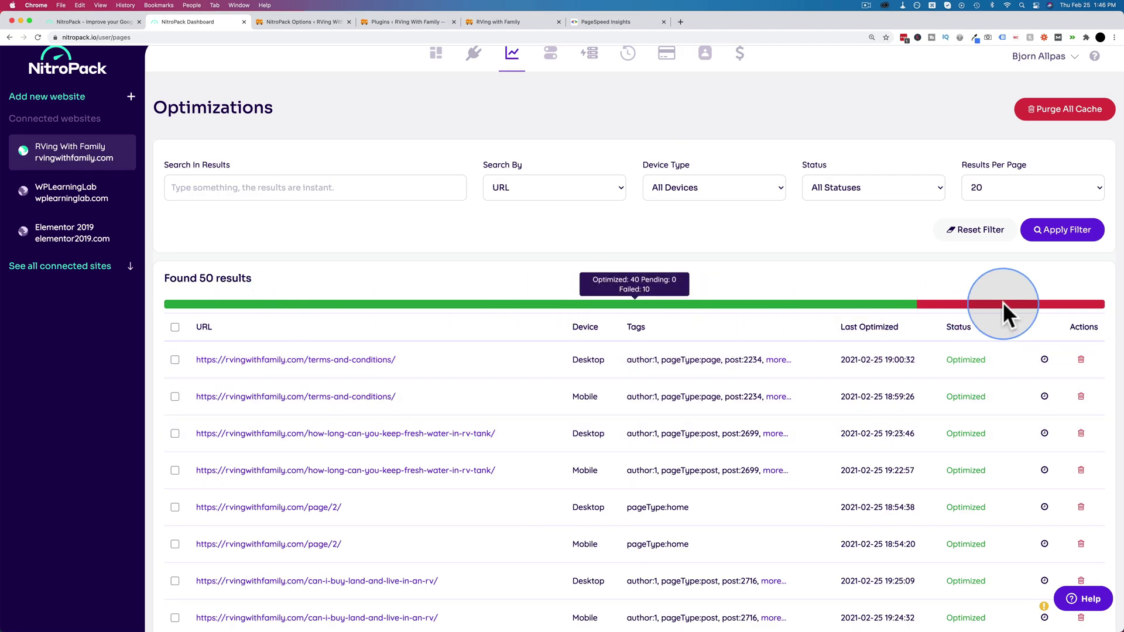
{"action": "scroll", "coordinate": [921, 329], "scroll_direction": "down", "scroll_amount": 5}
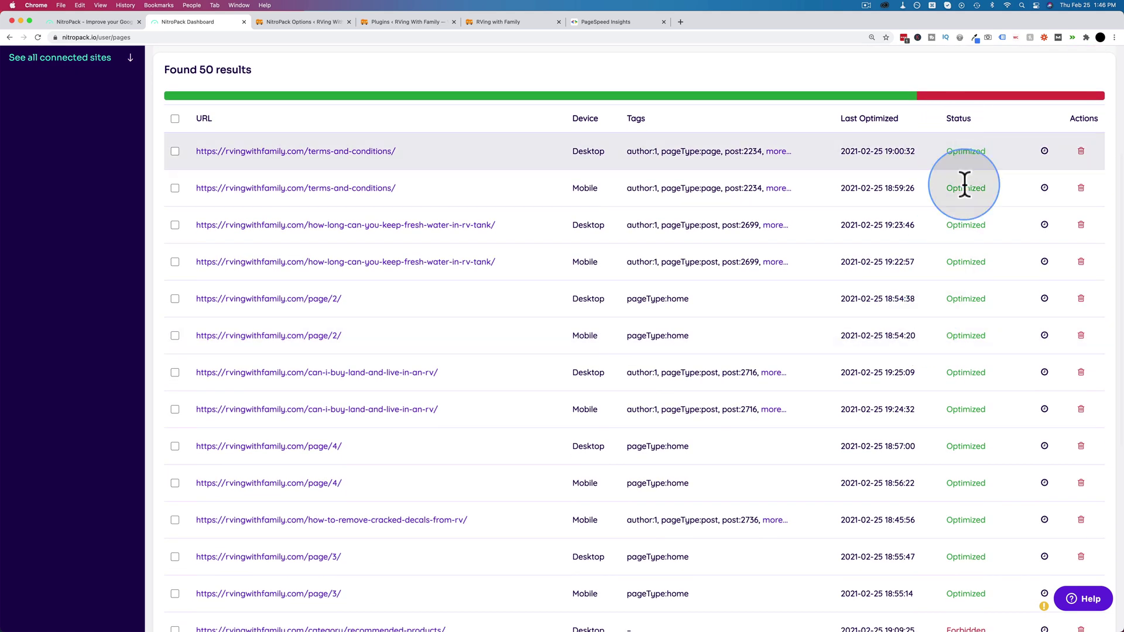
{"action": "scroll", "coordinate": [985, 430], "scroll_direction": "down", "scroll_amount": 6}
{"action": "mouse_move", "coordinate": [977, 279]}
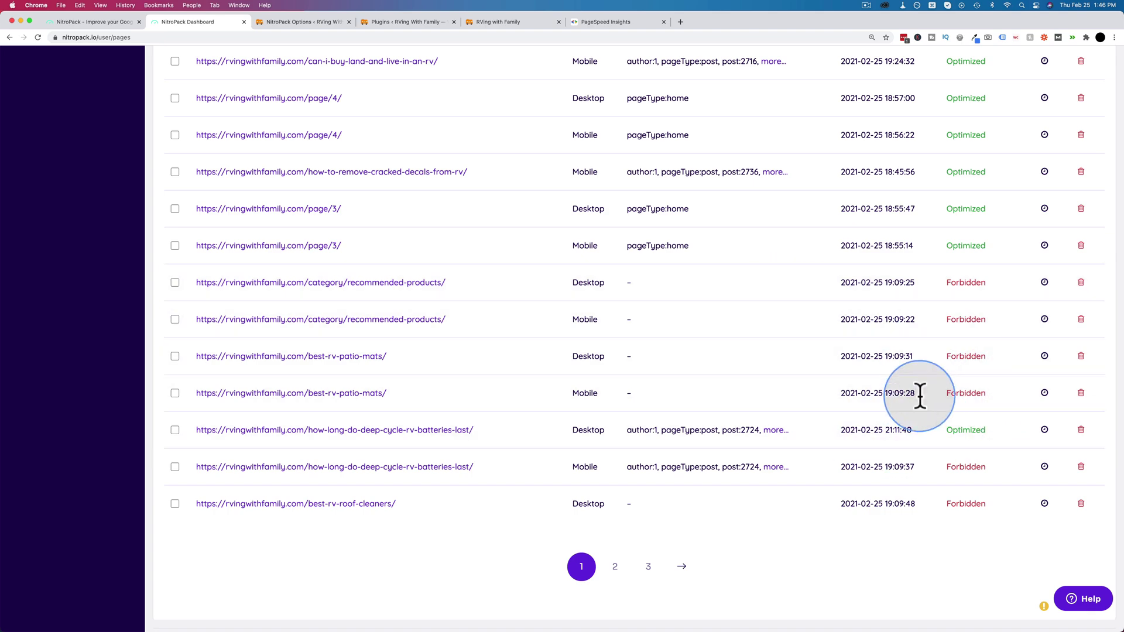
{"action": "scroll", "coordinate": [750, 472], "scroll_direction": "up", "scroll_amount": 10}
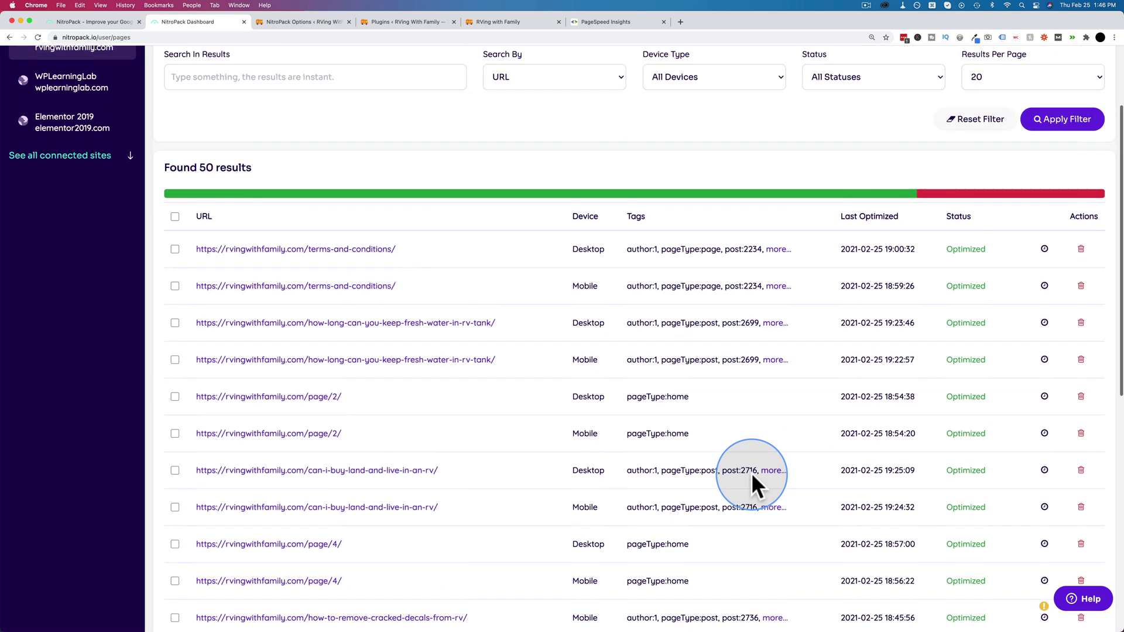
- Filter the Optimizations list to Not Optimized pages, then back to All Statuses
{"action": "left_click", "coordinate": [854, 182]}
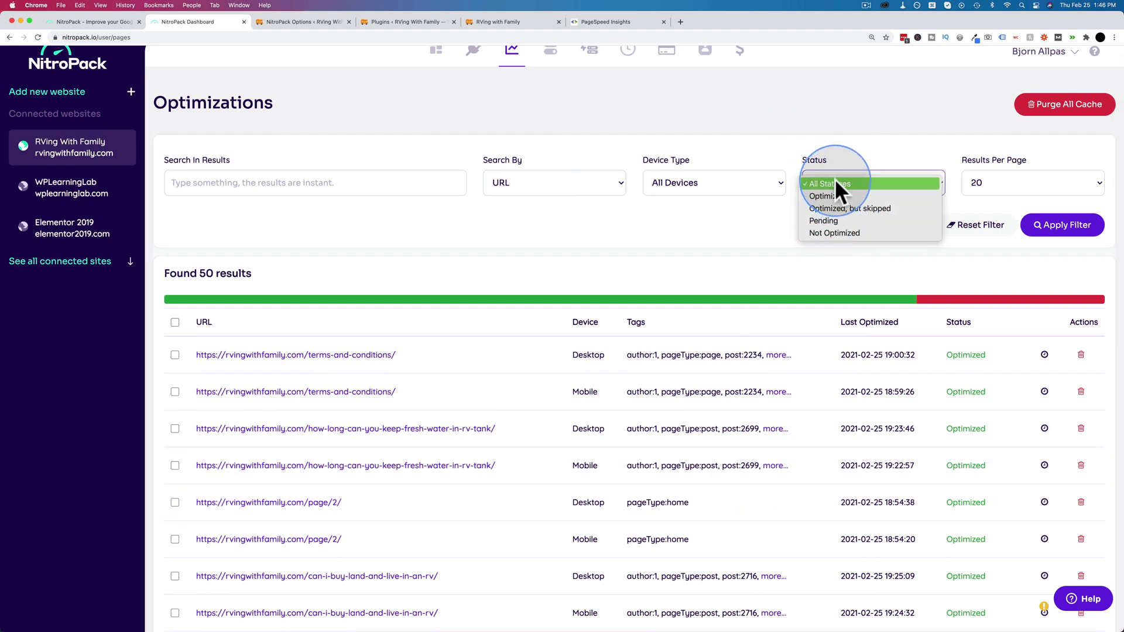
{"action": "left_click", "coordinate": [851, 234]}
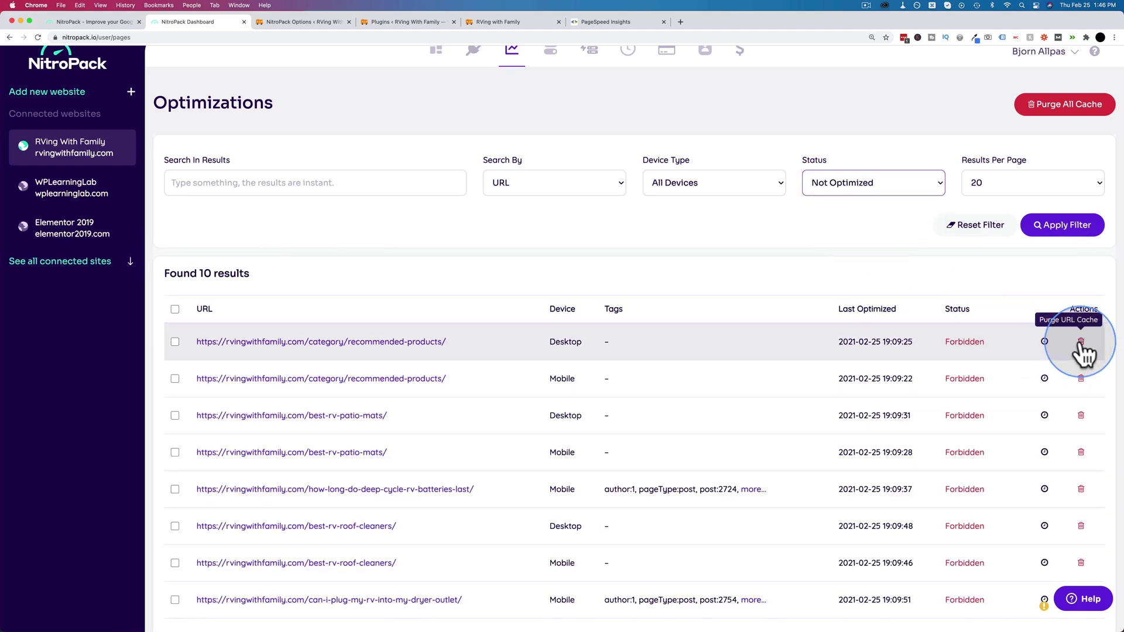
{"action": "scroll", "coordinate": [1080, 354], "scroll_direction": "down", "scroll_amount": 4}
{"action": "scroll", "coordinate": [985, 441], "scroll_direction": "up", "scroll_amount": 5}
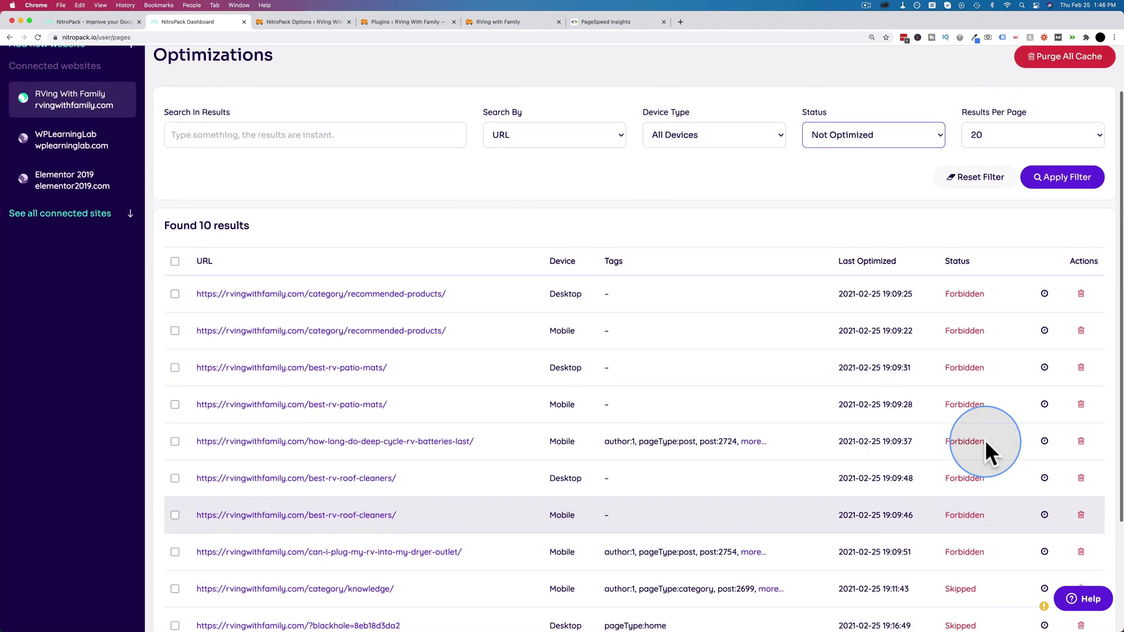
{"action": "left_click", "coordinate": [899, 198]}
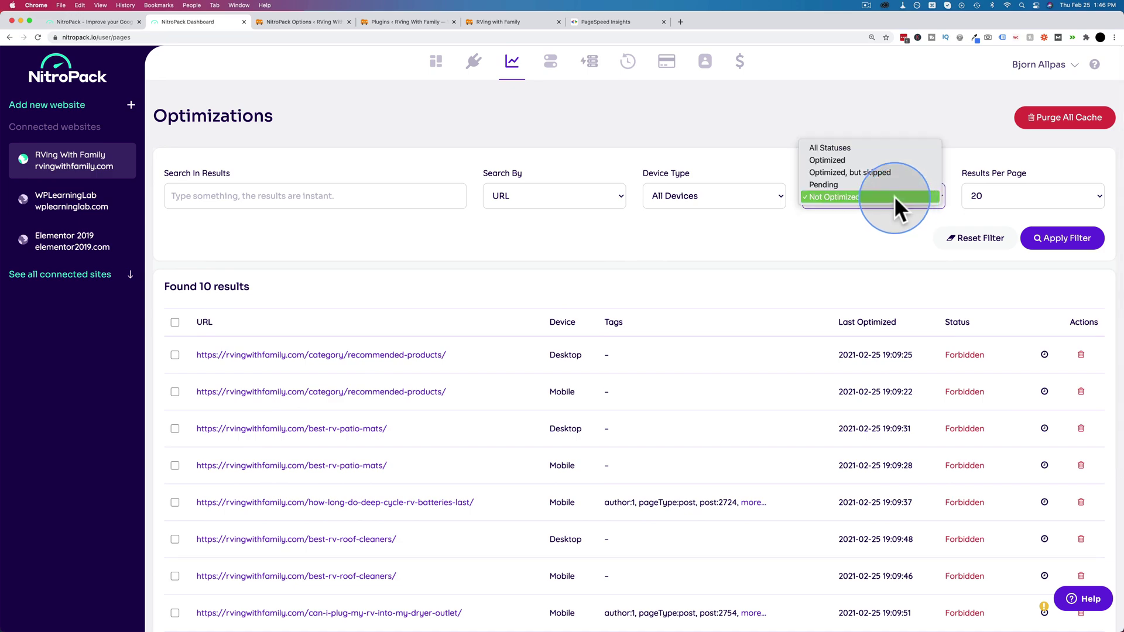
{"action": "left_click", "coordinate": [836, 148]}
- Page through the results to pages 2 and 3
{"action": "scroll", "coordinate": [756, 280], "scroll_direction": "down", "scroll_amount": 10}
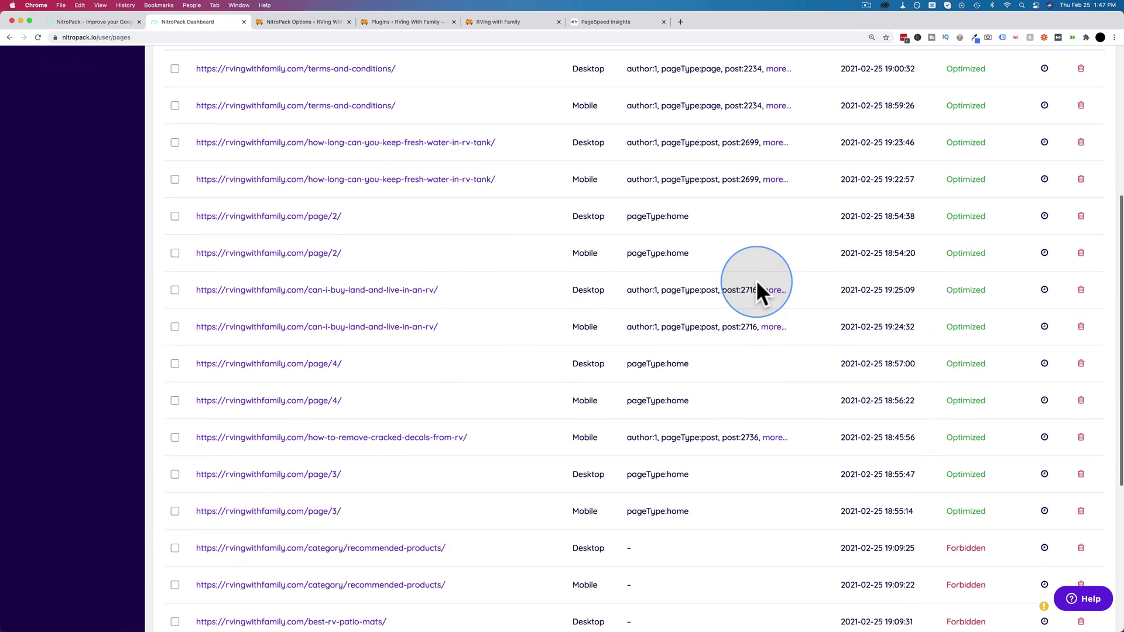
{"action": "left_click", "coordinate": [615, 542]}
{"action": "scroll", "coordinate": [498, 320], "scroll_direction": "up", "scroll_amount": 10}
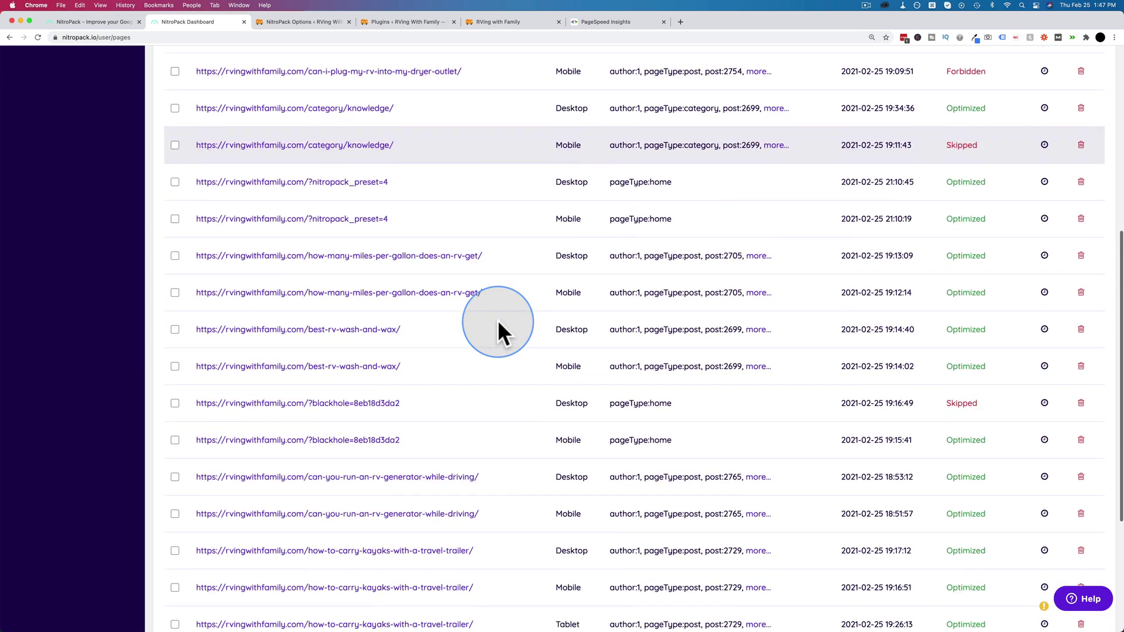
{"action": "scroll", "coordinate": [498, 320], "scroll_direction": "down", "scroll_amount": 5}
{"action": "left_click", "coordinate": [668, 551]}
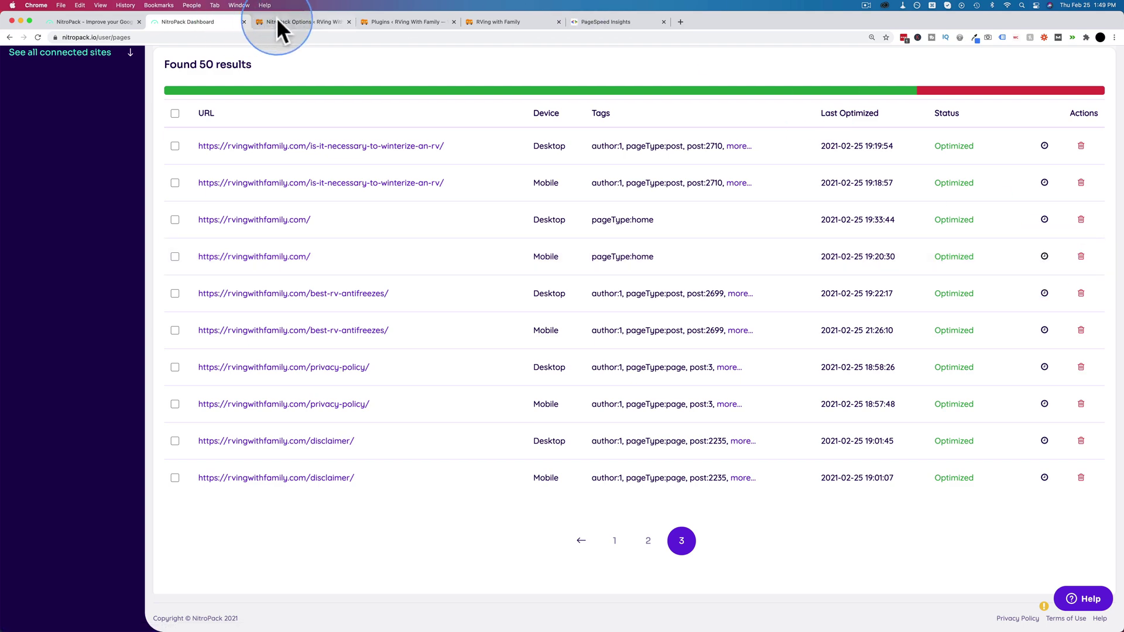
- Visit the live RVing with Family homepage from the WordPress admin bar and scroll to the fresh-water tank post
{"action": "left_click", "coordinate": [314, 22]}
{"action": "mouse_move", "coordinate": [64, 59]}
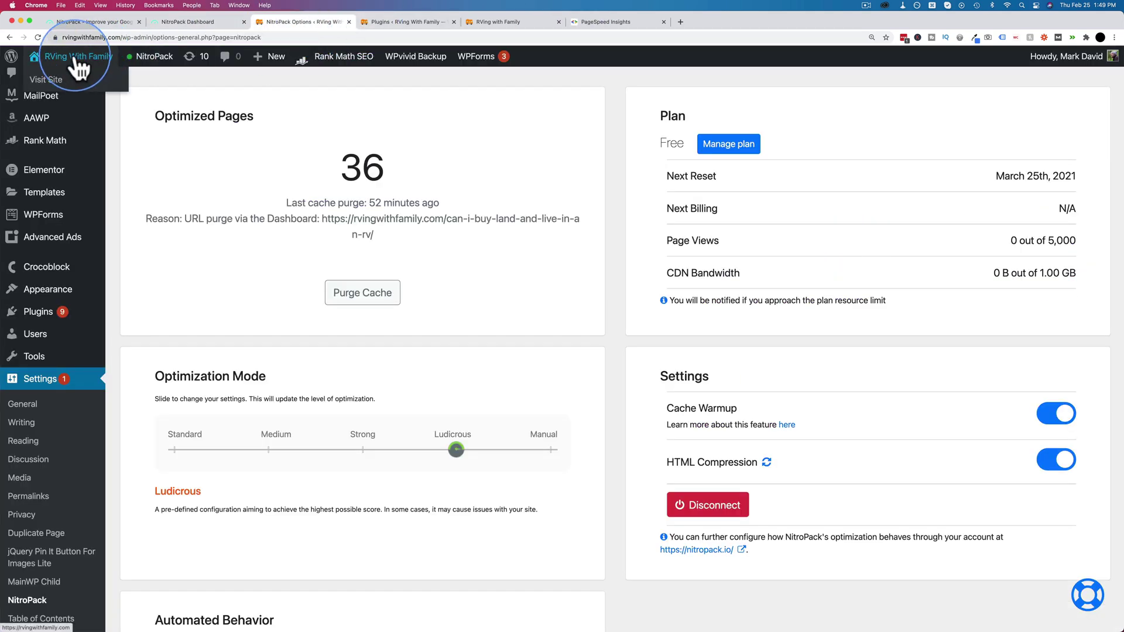
{"action": "left_click", "coordinate": [47, 80]}
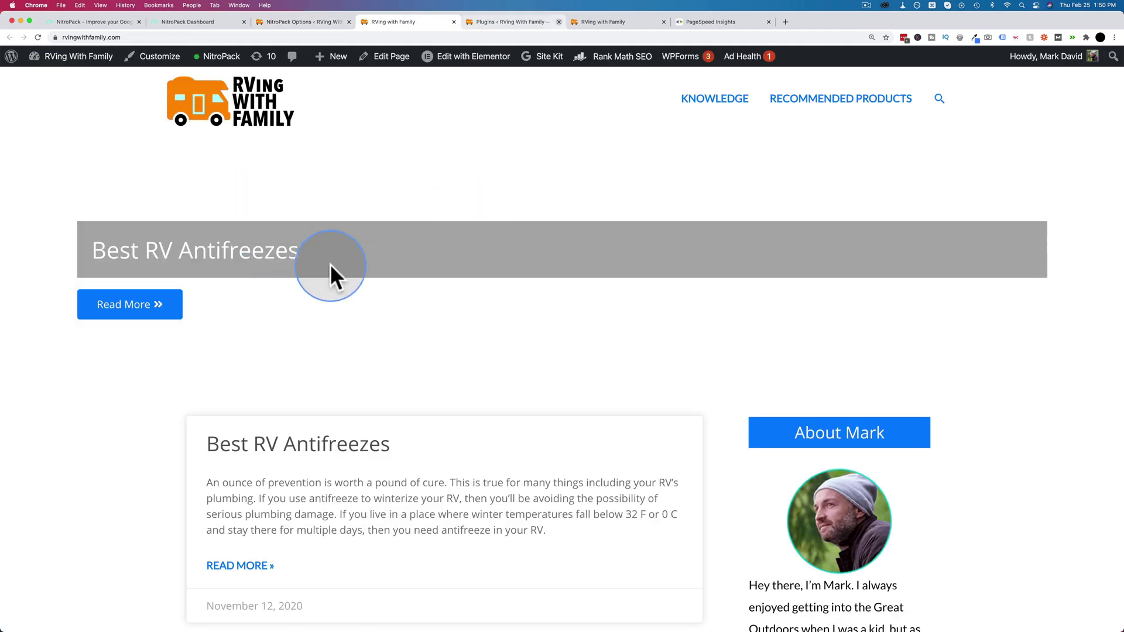
{"action": "scroll", "coordinate": [429, 267], "scroll_direction": "down", "scroll_amount": 3}
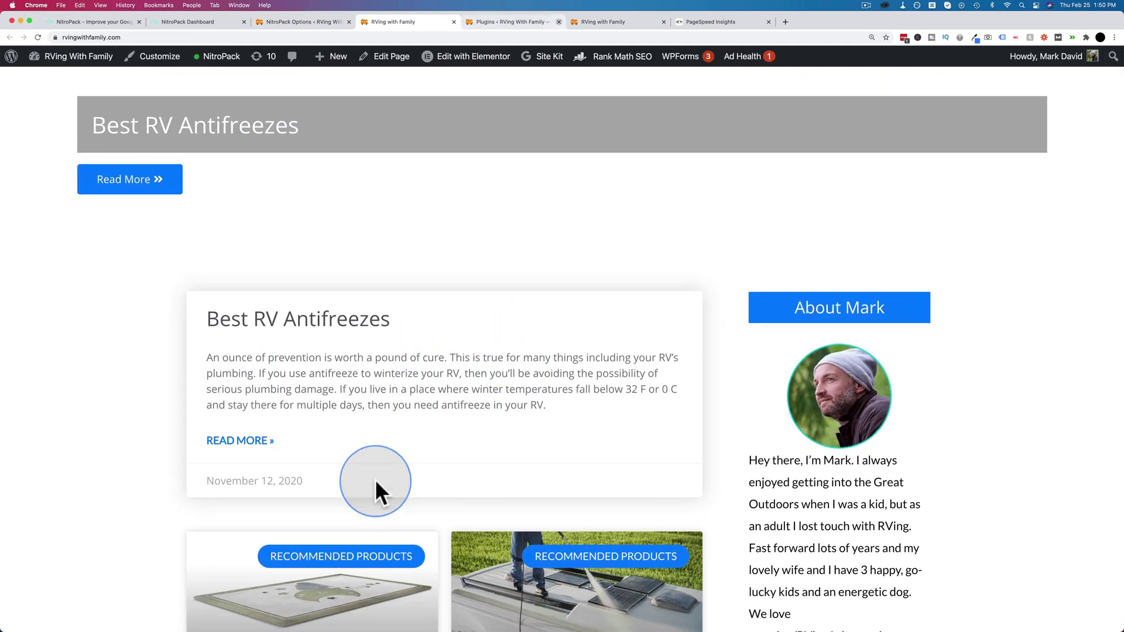
{"action": "scroll", "coordinate": [463, 375], "scroll_direction": "down", "scroll_amount": 10}
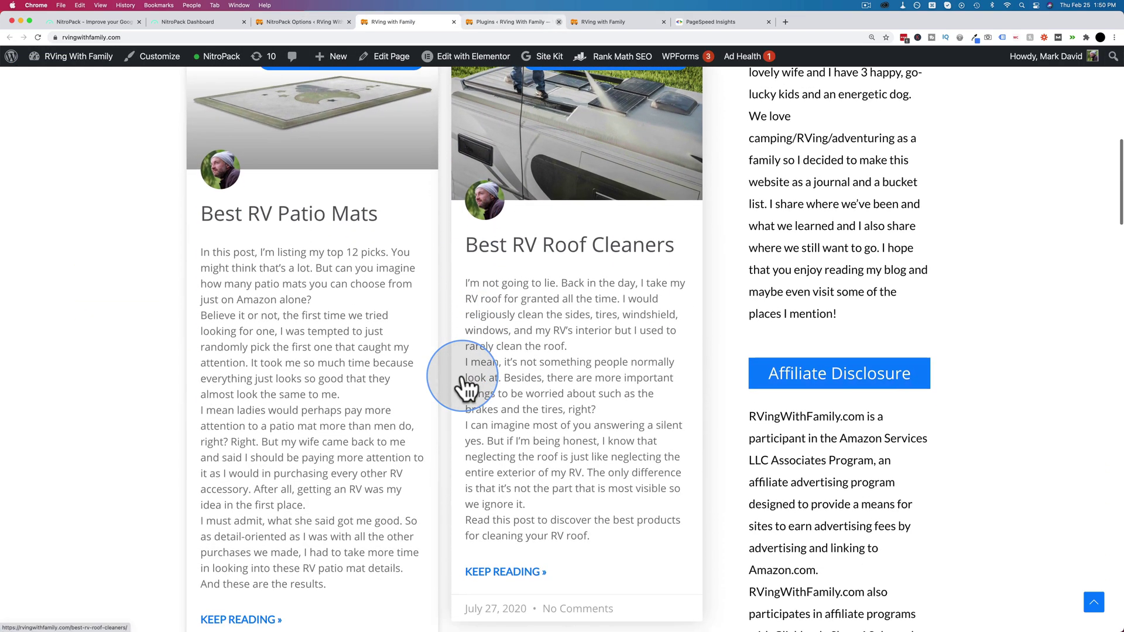
{"action": "scroll", "coordinate": [462, 387], "scroll_direction": "down", "scroll_amount": 5}
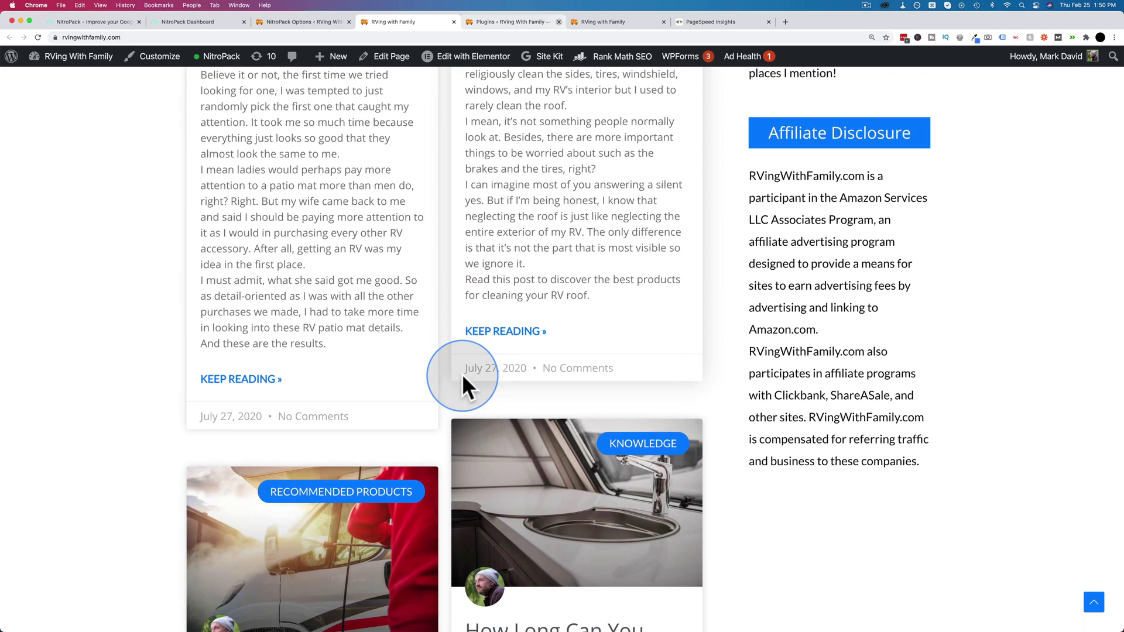
{"action": "scroll", "coordinate": [462, 375], "scroll_direction": "down", "scroll_amount": 11}
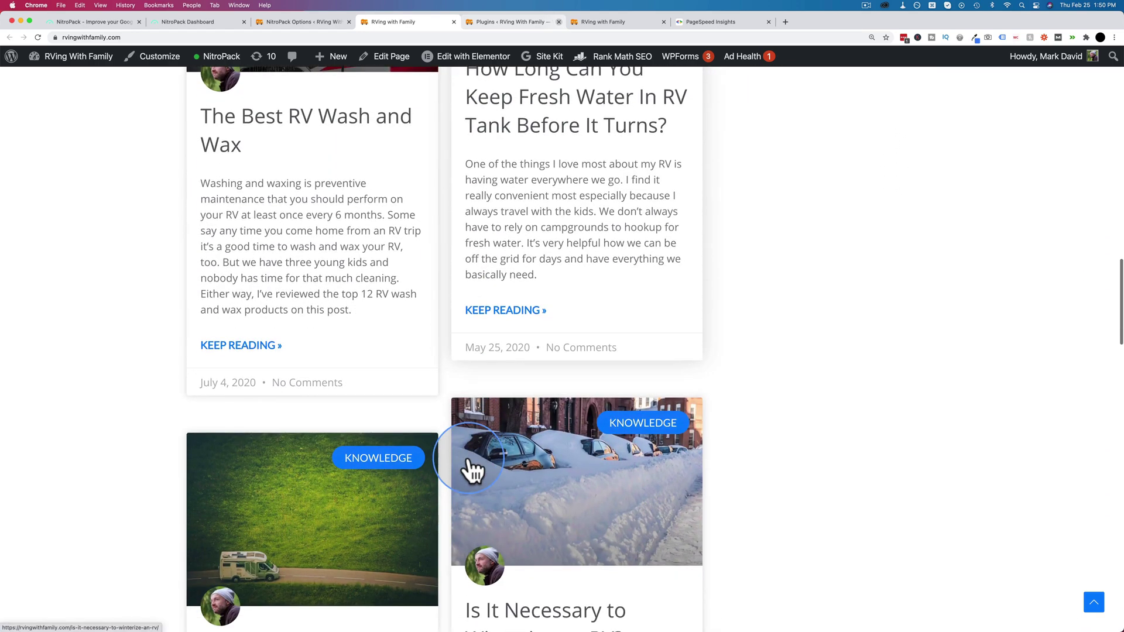
{"action": "scroll", "coordinate": [472, 465], "scroll_direction": "up", "scroll_amount": 5}
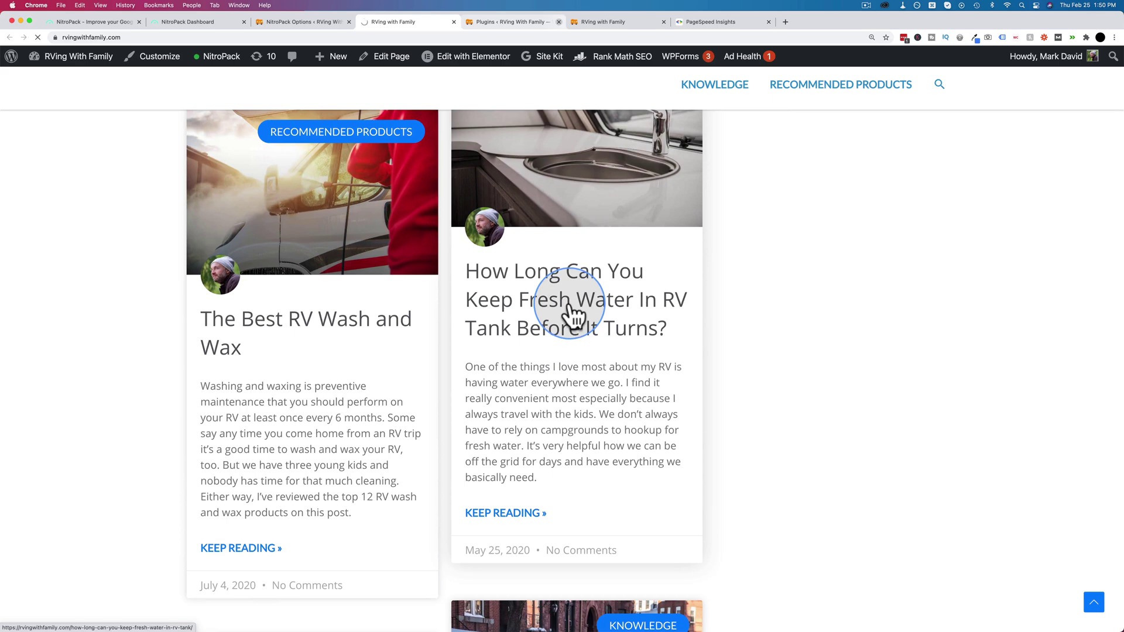
{"action": "scroll", "coordinate": [220, 334], "scroll_direction": "down", "scroll_amount": 9}
{"action": "scroll", "coordinate": [221, 332], "scroll_direction": "down", "scroll_amount": 16}
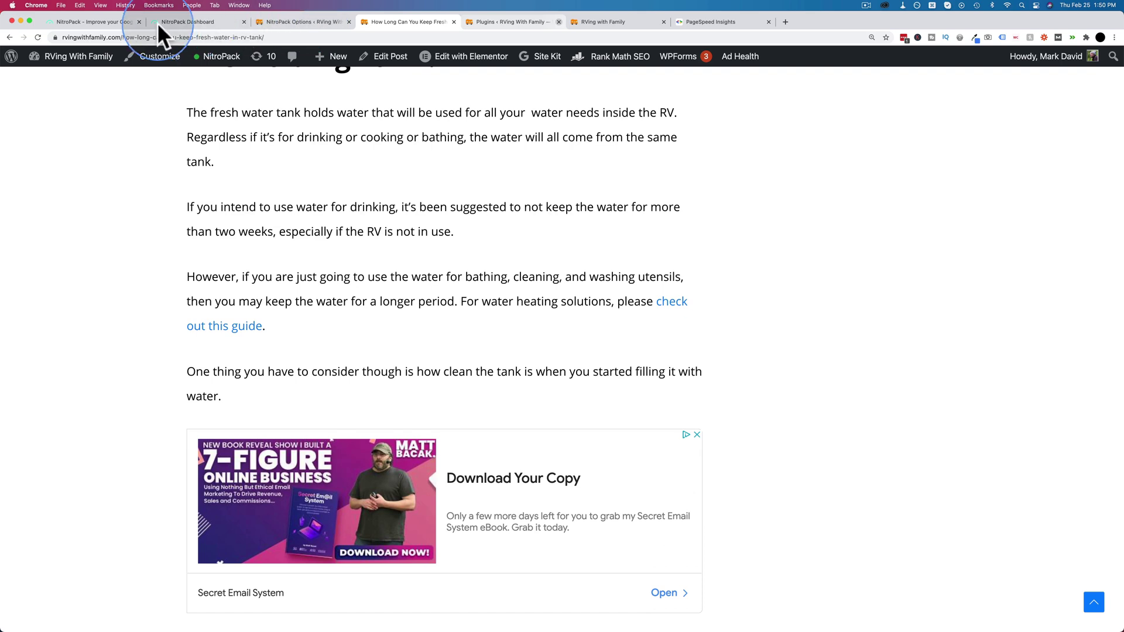
- Bring up the PageSpeed mobile report scoring 98 and mark the 1.3 s First Contentful Paint
{"action": "left_click", "coordinate": [178, 20]}
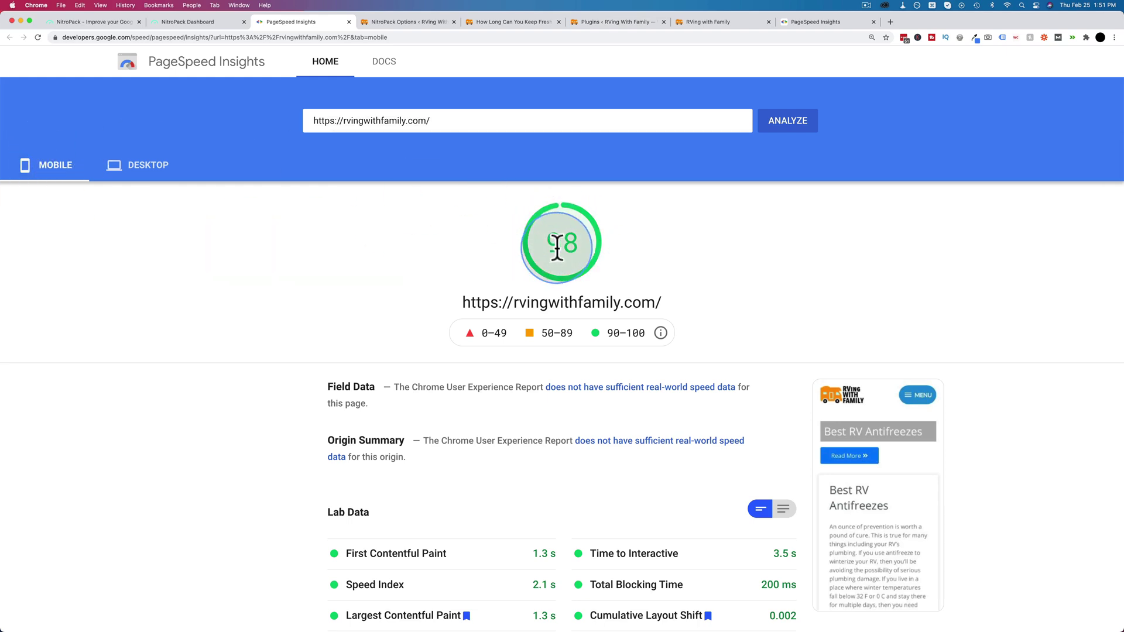
{"action": "scroll", "coordinate": [434, 238], "scroll_direction": "down", "scroll_amount": 2}
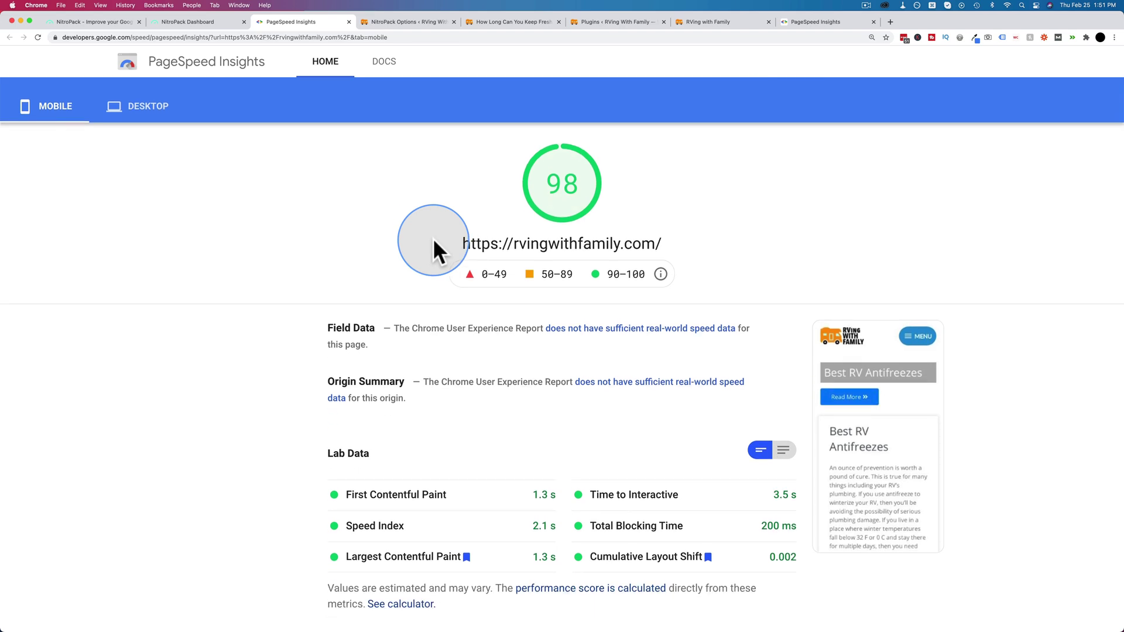
{"action": "scroll", "coordinate": [433, 238], "scroll_direction": "down", "scroll_amount": 5}
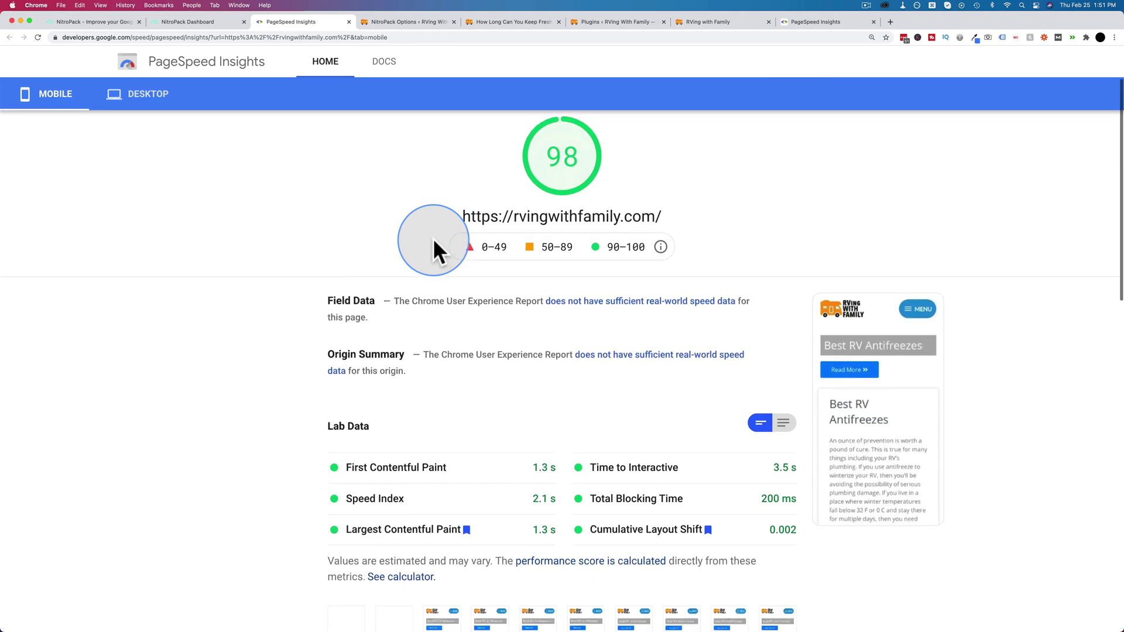
{"action": "left_click_drag", "start_coordinate": [527, 252], "coordinate": [557, 252]}
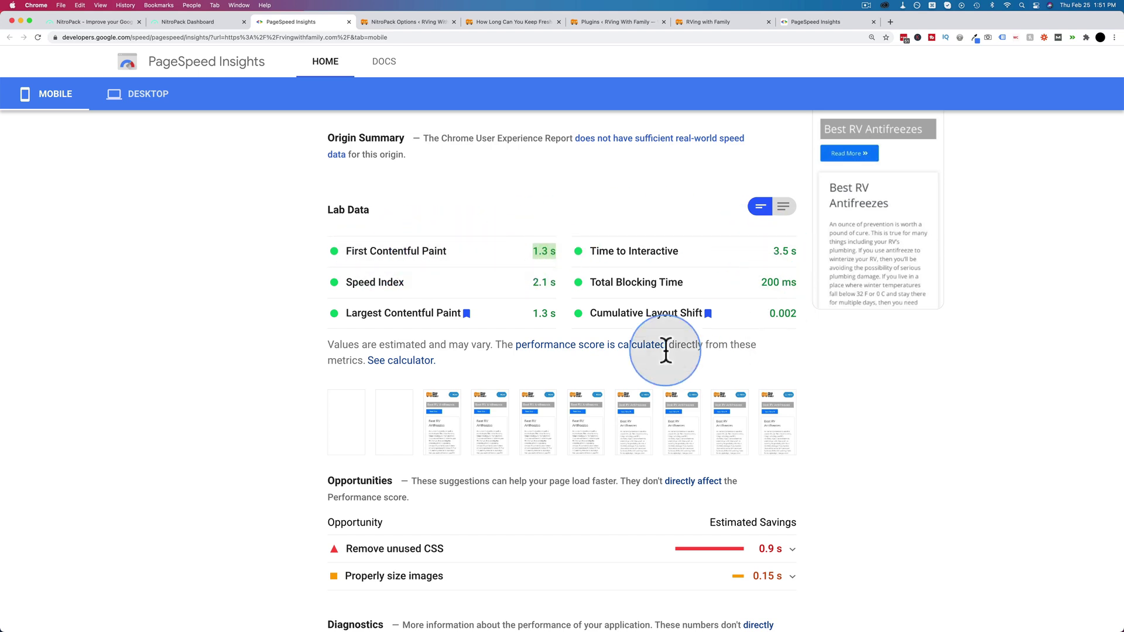
{"action": "scroll", "coordinate": [508, 335], "scroll_direction": "down", "scroll_amount": 1}
{"action": "scroll", "coordinate": [508, 335], "scroll_direction": "down", "scroll_amount": 5}
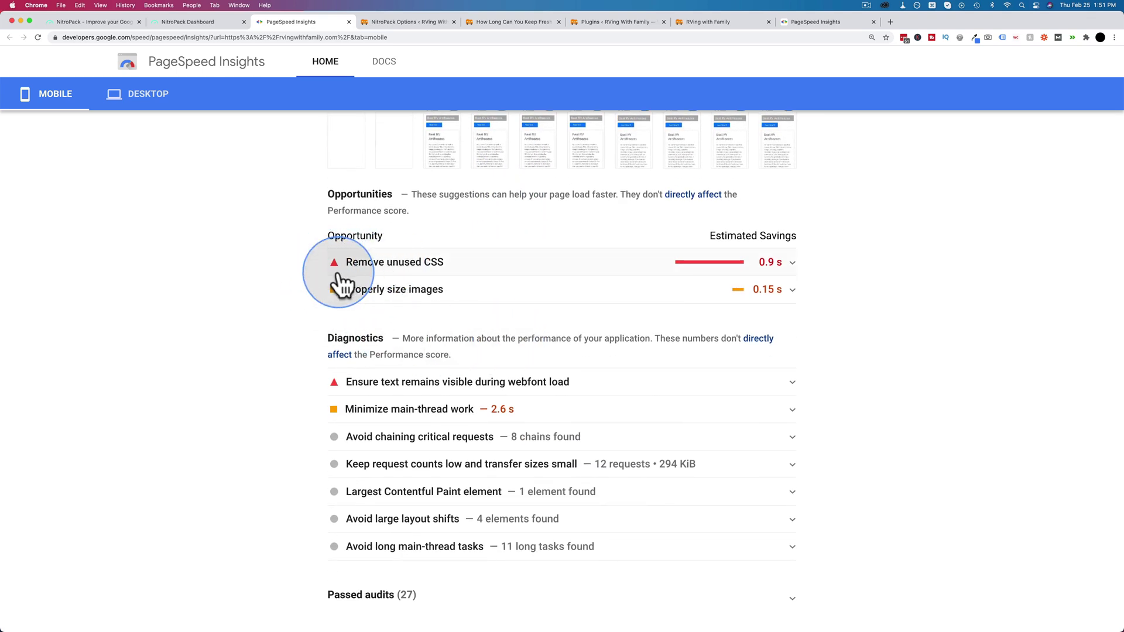
{"action": "left_click", "coordinate": [793, 265]}
{"action": "scroll", "coordinate": [824, 287], "scroll_direction": "down", "scroll_amount": 2}
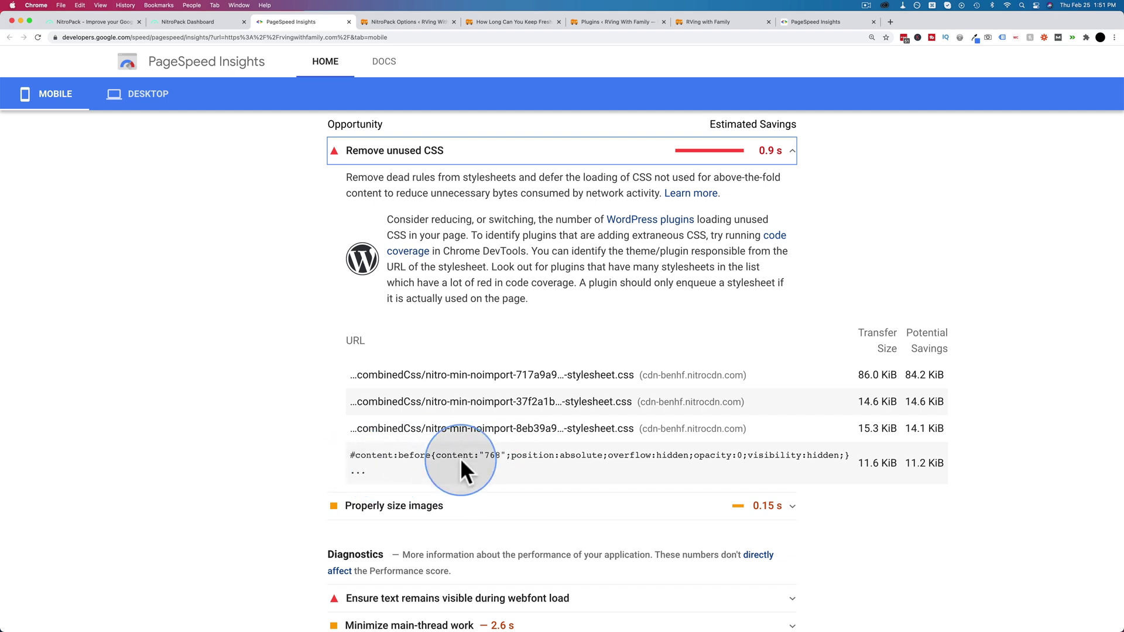
{"action": "left_click", "coordinate": [793, 151]}
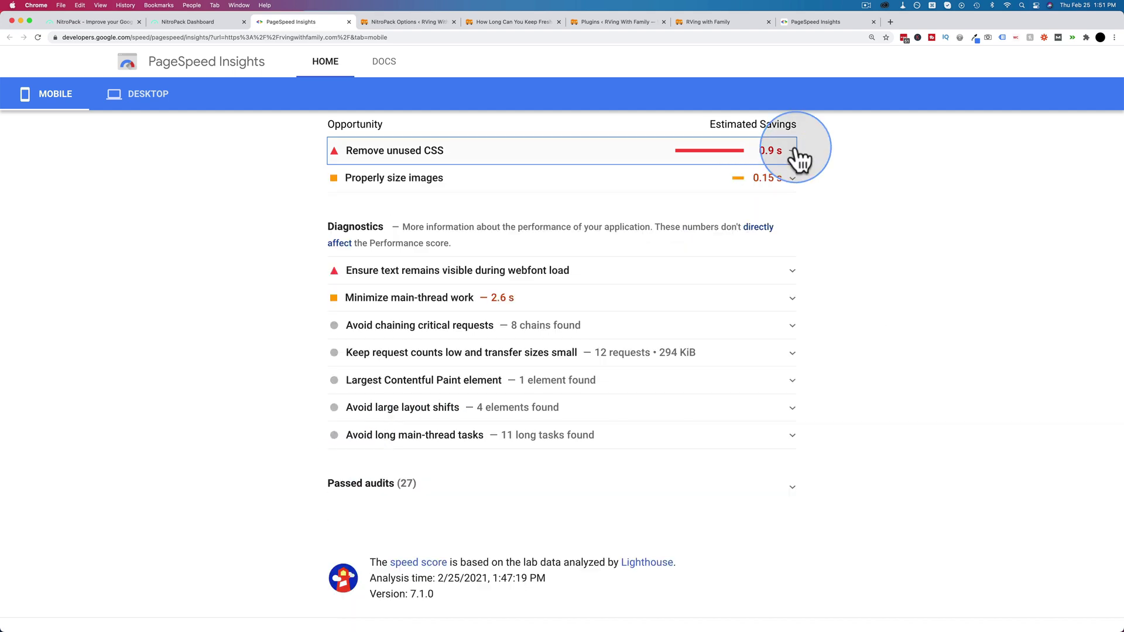
{"action": "left_click", "coordinate": [792, 179]}
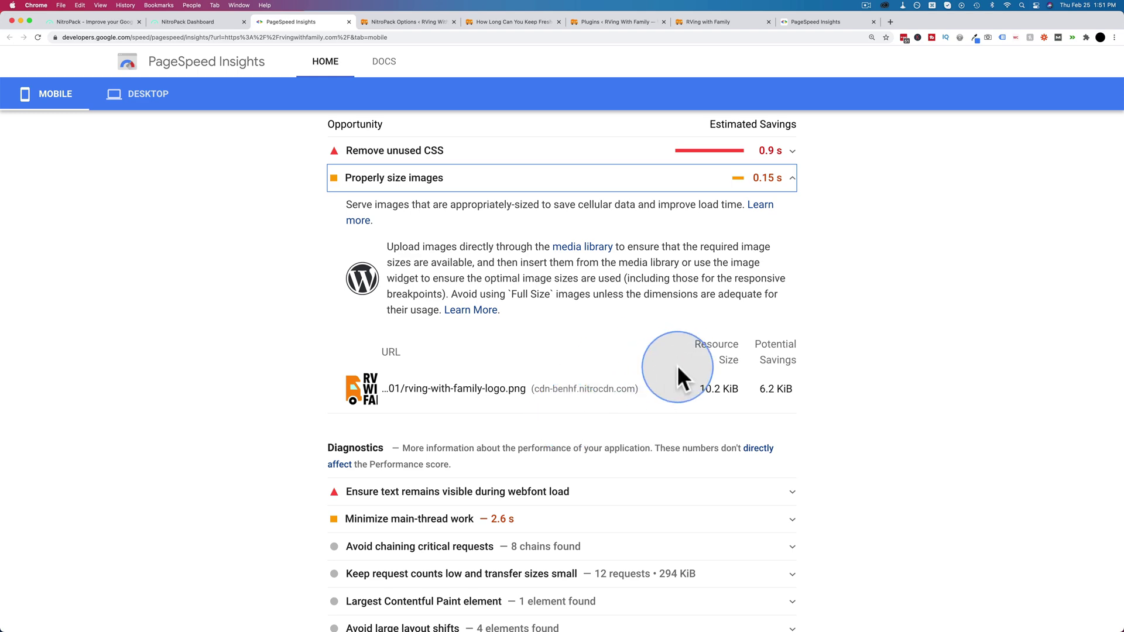
{"action": "left_click", "coordinate": [792, 180]}
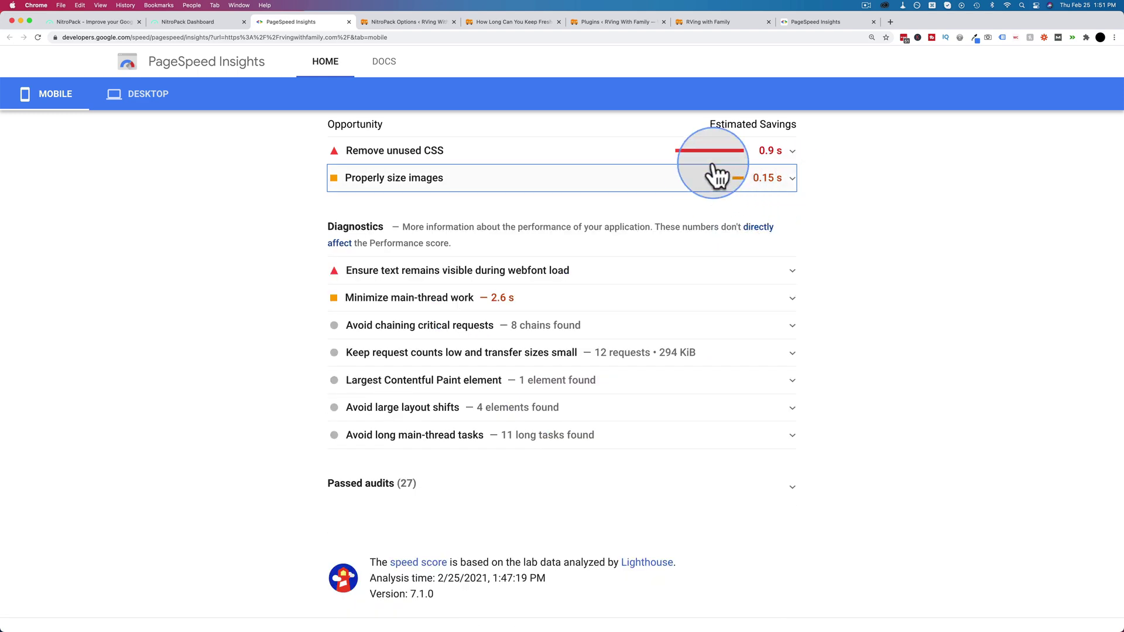
{"action": "scroll", "coordinate": [852, 246], "scroll_direction": "up", "scroll_amount": 10}
{"action": "scroll", "coordinate": [852, 240], "scroll_direction": "up", "scroll_amount": 5}
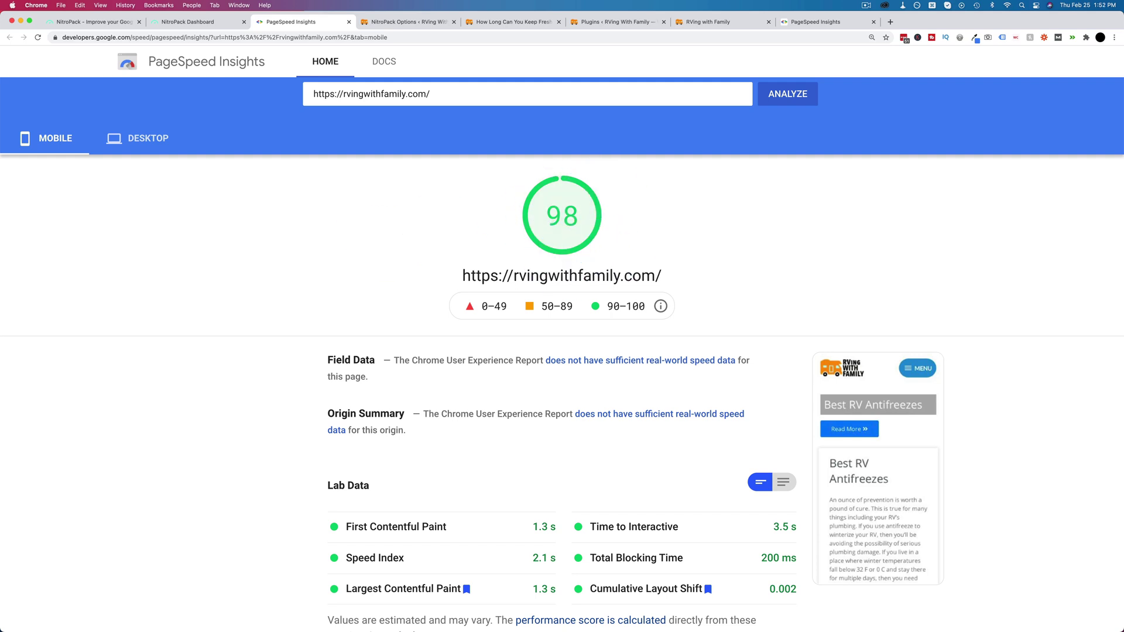
- Review the desktop report scoring 100, with 0.7 s Speed Index and 0 ms blocking time
{"action": "scroll", "coordinate": [374, 286], "scroll_direction": "down", "scroll_amount": 2}
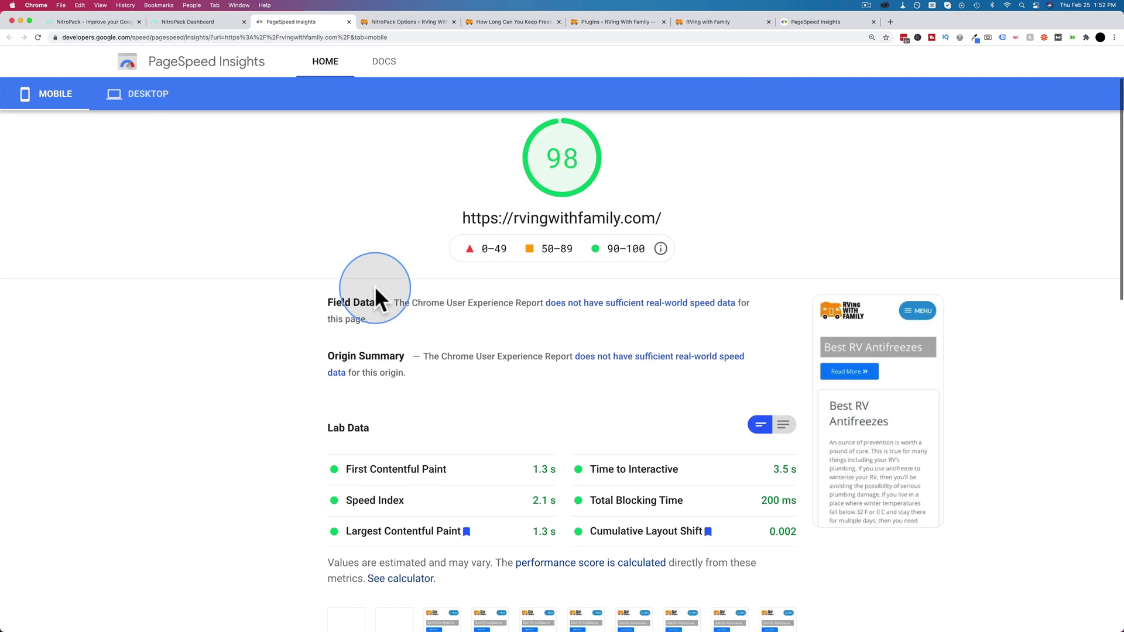
{"action": "scroll", "coordinate": [375, 286], "scroll_direction": "up", "scroll_amount": 1}
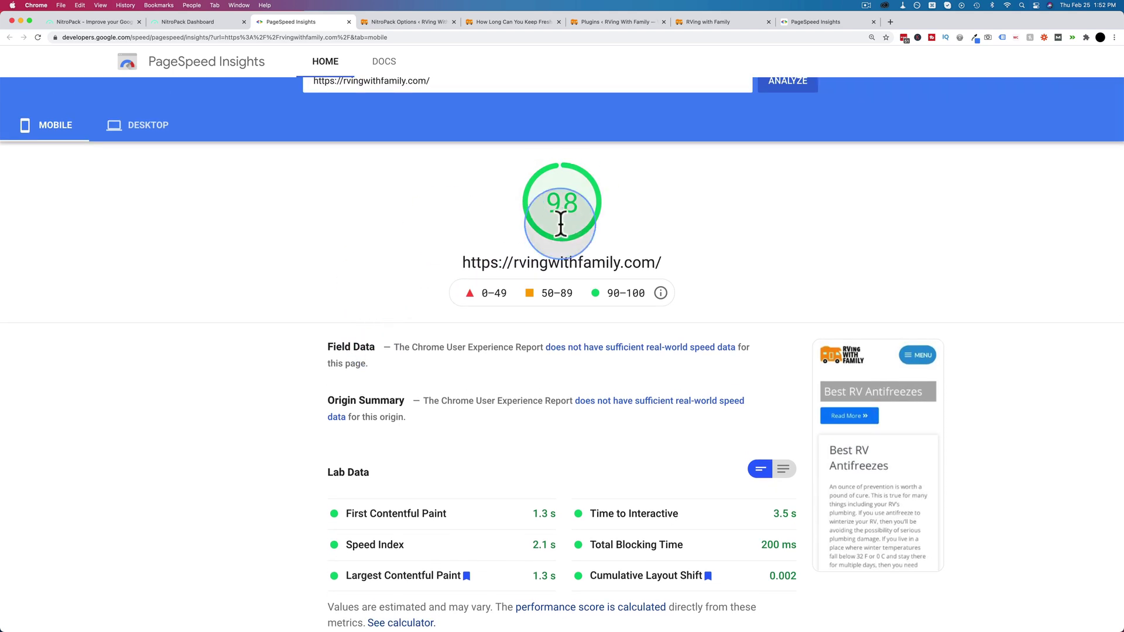
{"action": "left_click", "coordinate": [148, 126]}
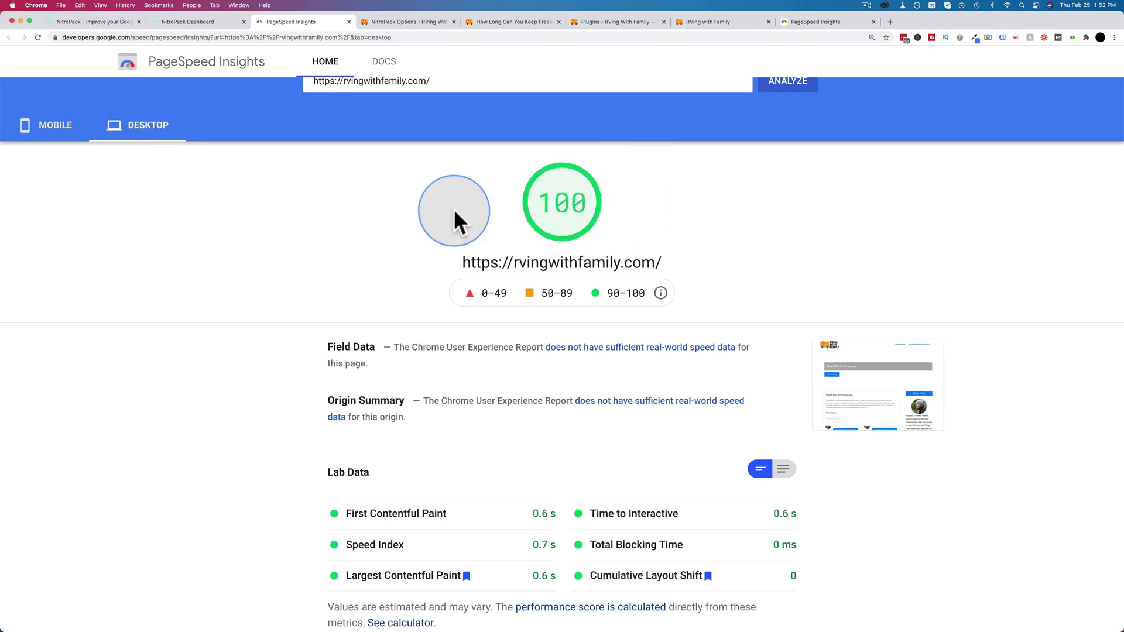
{"action": "scroll", "coordinate": [455, 212], "scroll_direction": "down", "scroll_amount": 3}
{"action": "scroll", "coordinate": [455, 209], "scroll_direction": "down", "scroll_amount": 2}
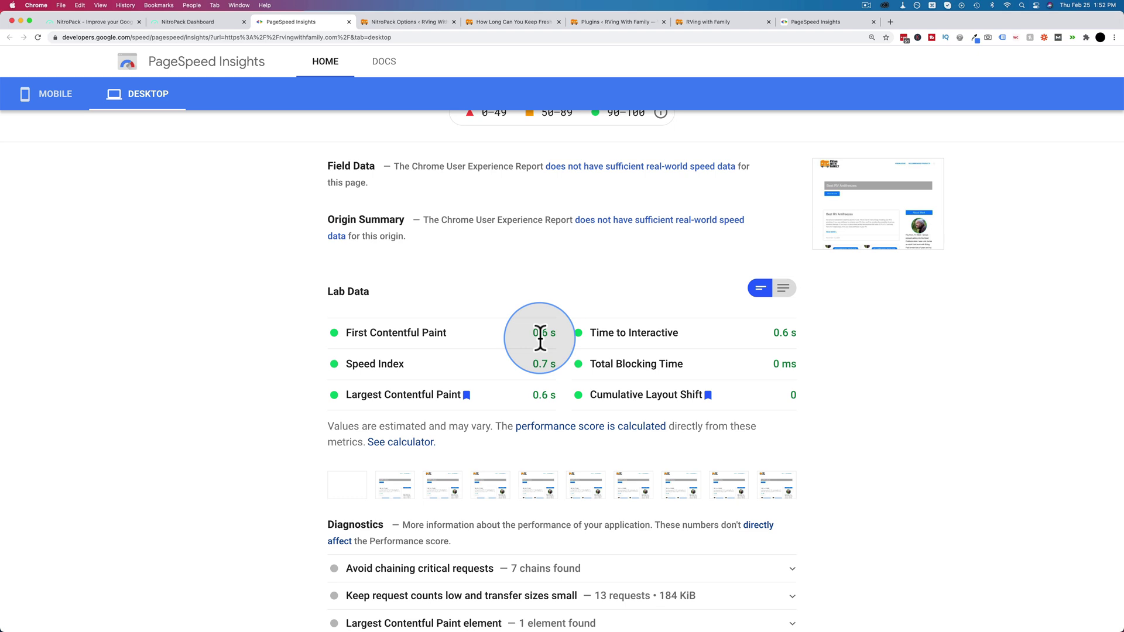
{"action": "scroll", "coordinate": [544, 367], "scroll_direction": "down", "scroll_amount": 4}
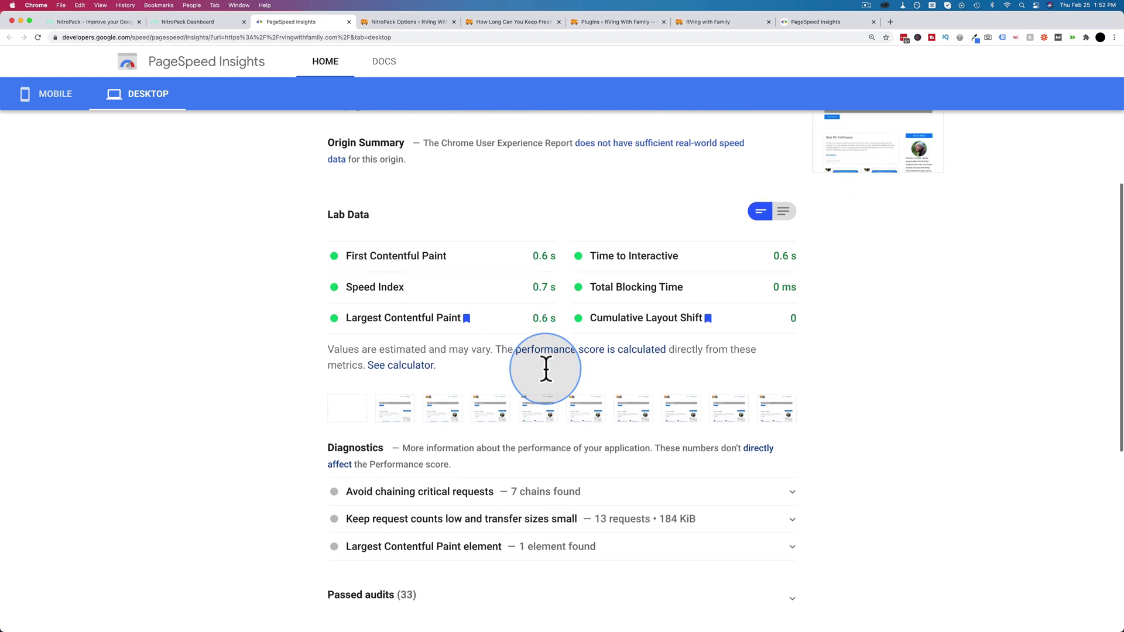
{"action": "scroll", "coordinate": [533, 410], "scroll_direction": "down", "scroll_amount": 3}
{"action": "scroll", "coordinate": [518, 375], "scroll_direction": "up", "scroll_amount": 7}
{"action": "scroll", "coordinate": [518, 367], "scroll_direction": "up", "scroll_amount": 5}
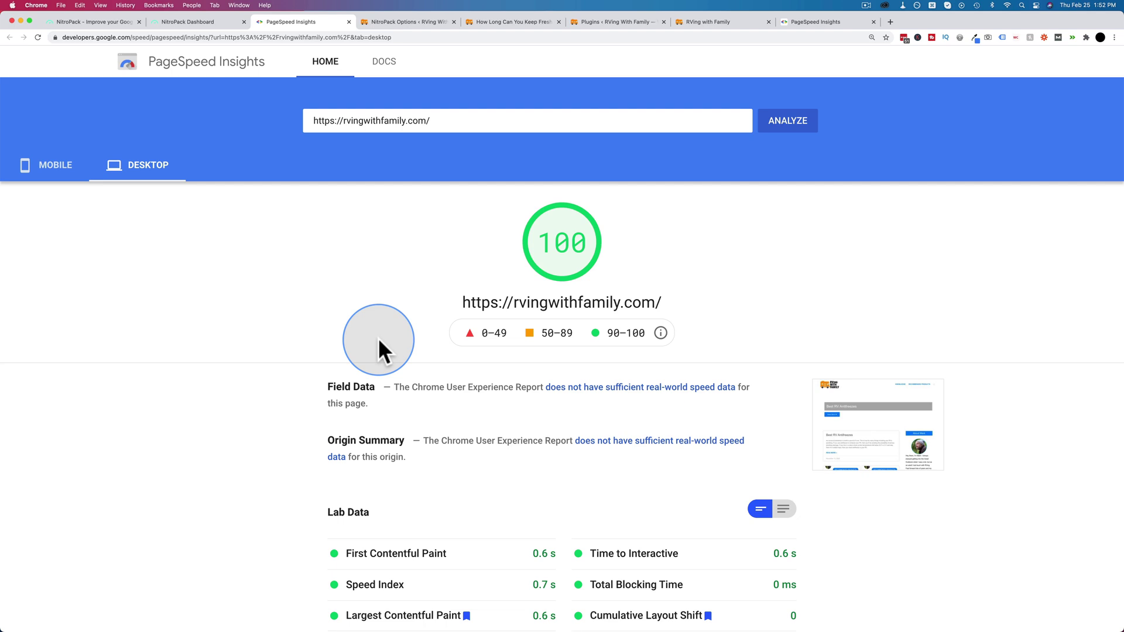
- Open NitroPack's Usage Log for 2021-02-25, showing 53 optimizations and 56 purge requests
{"action": "left_click", "coordinate": [196, 22]}
{"action": "scroll", "coordinate": [426, 223], "scroll_direction": "up", "scroll_amount": 5}
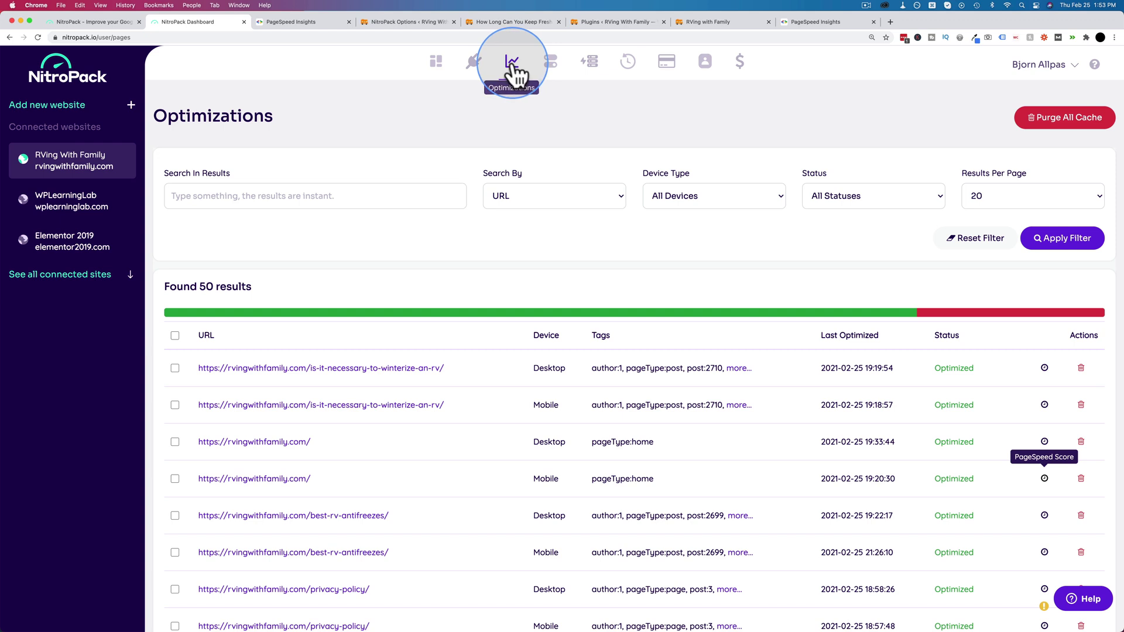
{"action": "left_click", "coordinate": [590, 65]}
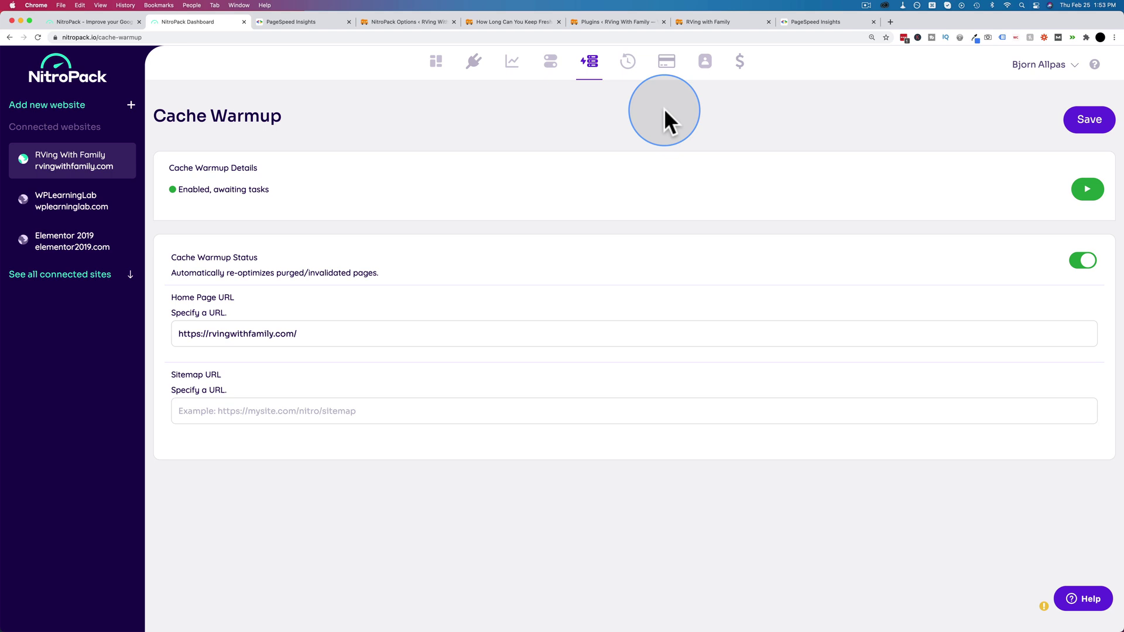
{"action": "left_click", "coordinate": [629, 63]}
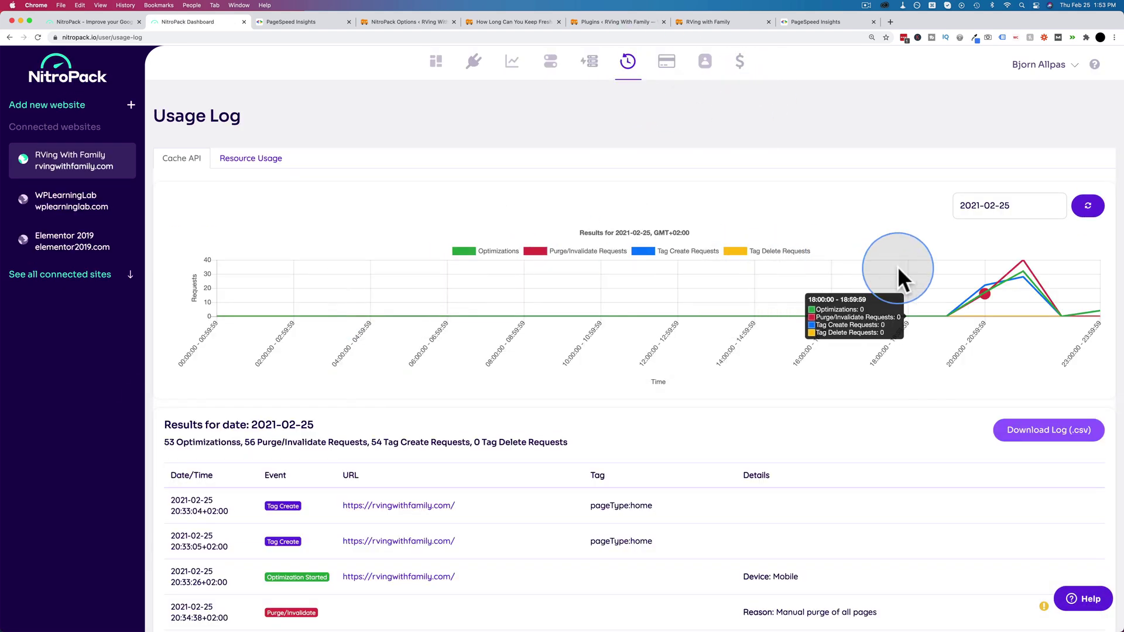
{"action": "mouse_move", "coordinate": [1016, 319]}
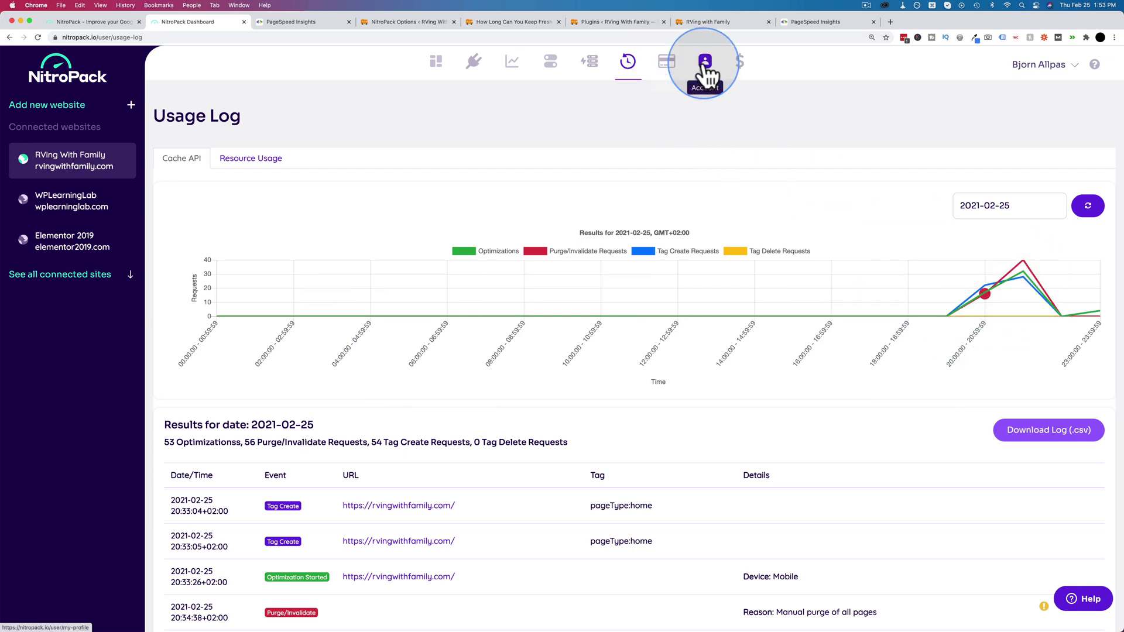